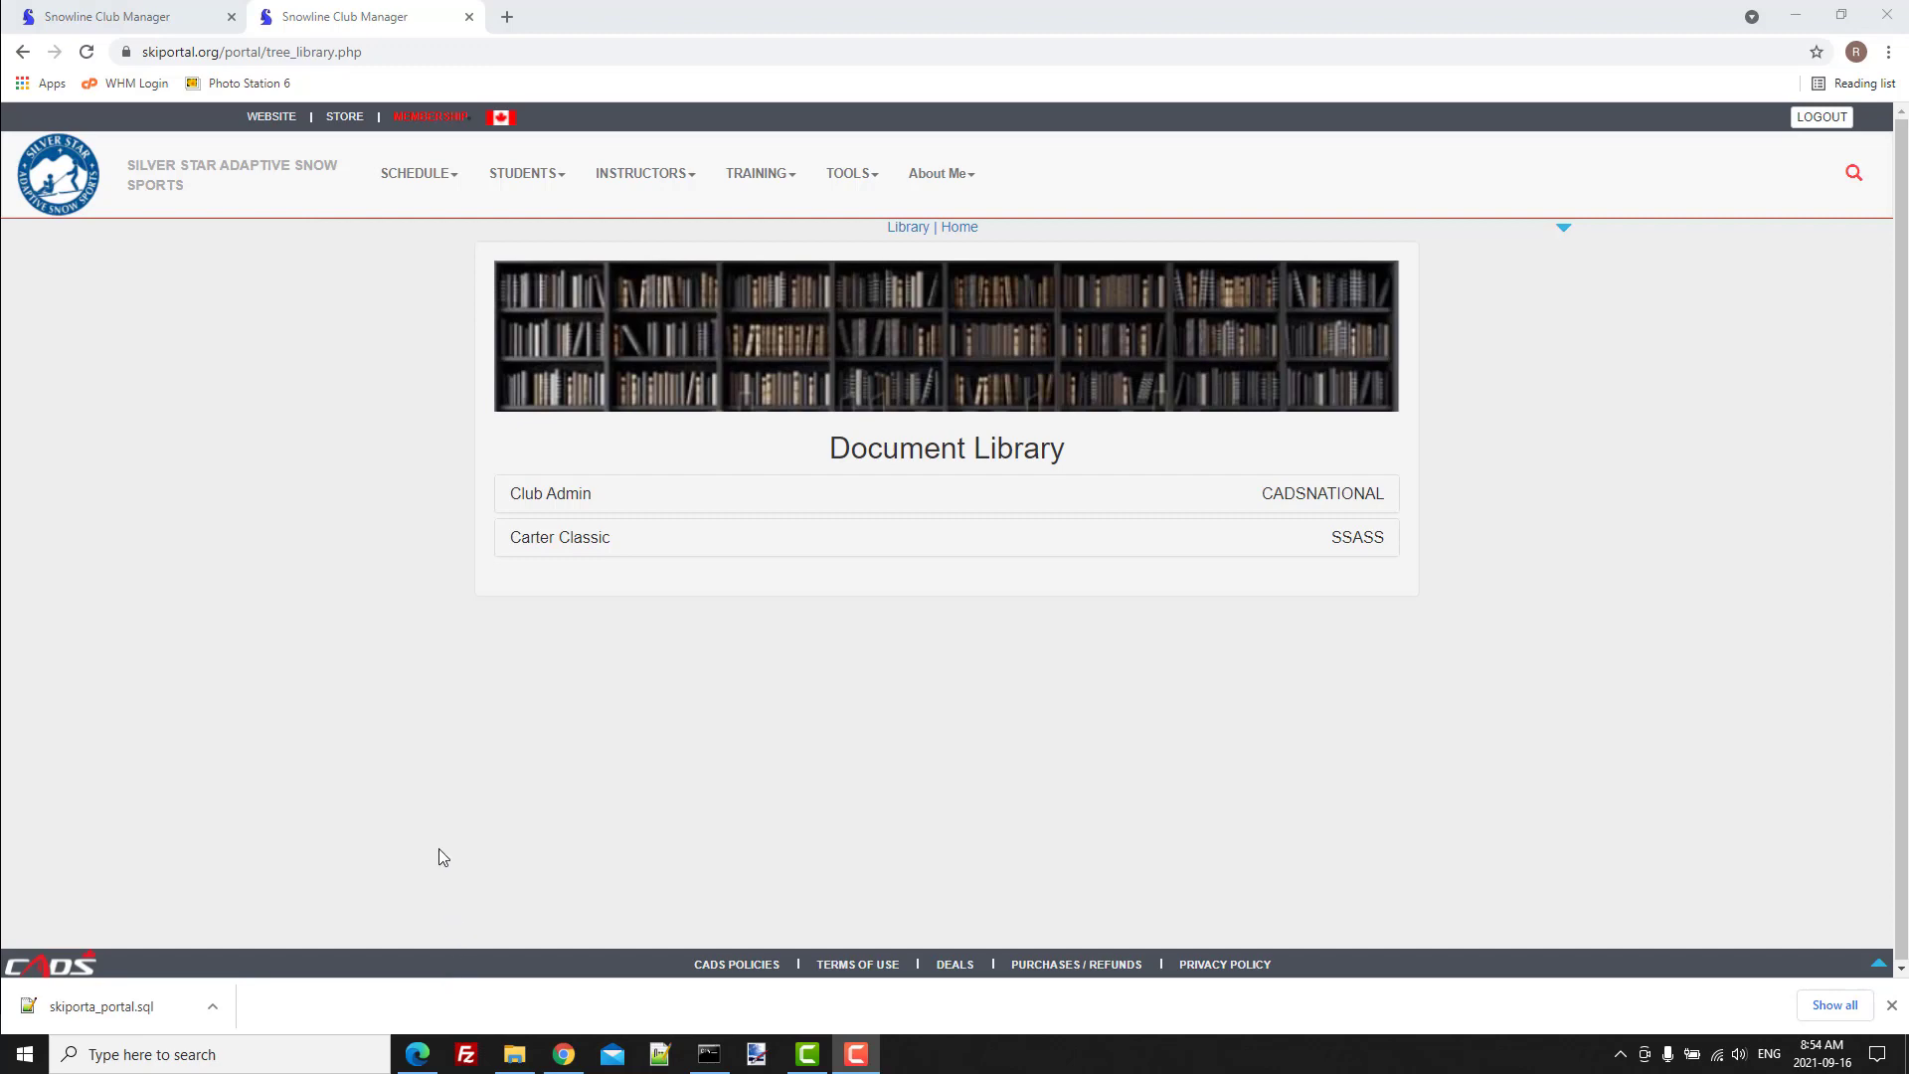
Look through the Club Admin, SSASS Instructors and SSASS Students sections of the club's help document list.
left_click(156, 25)
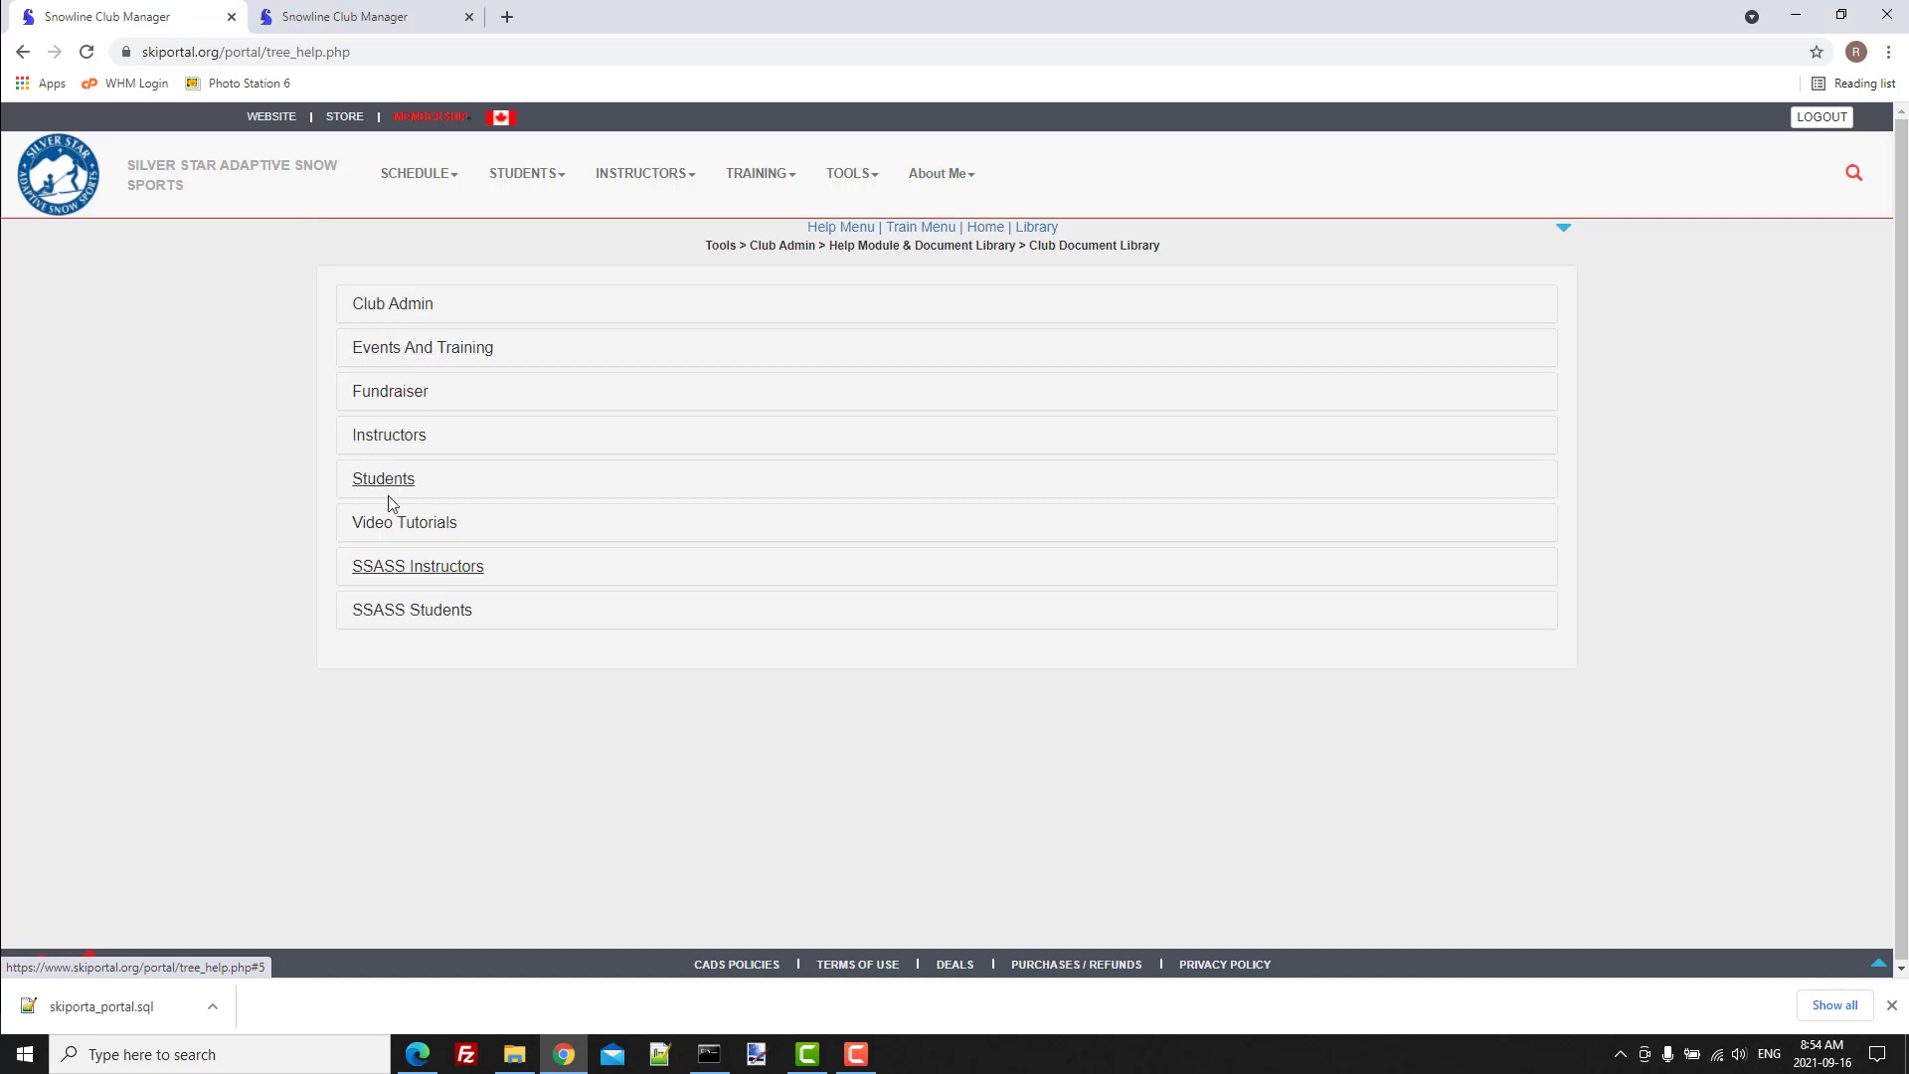
left_click(393, 310)
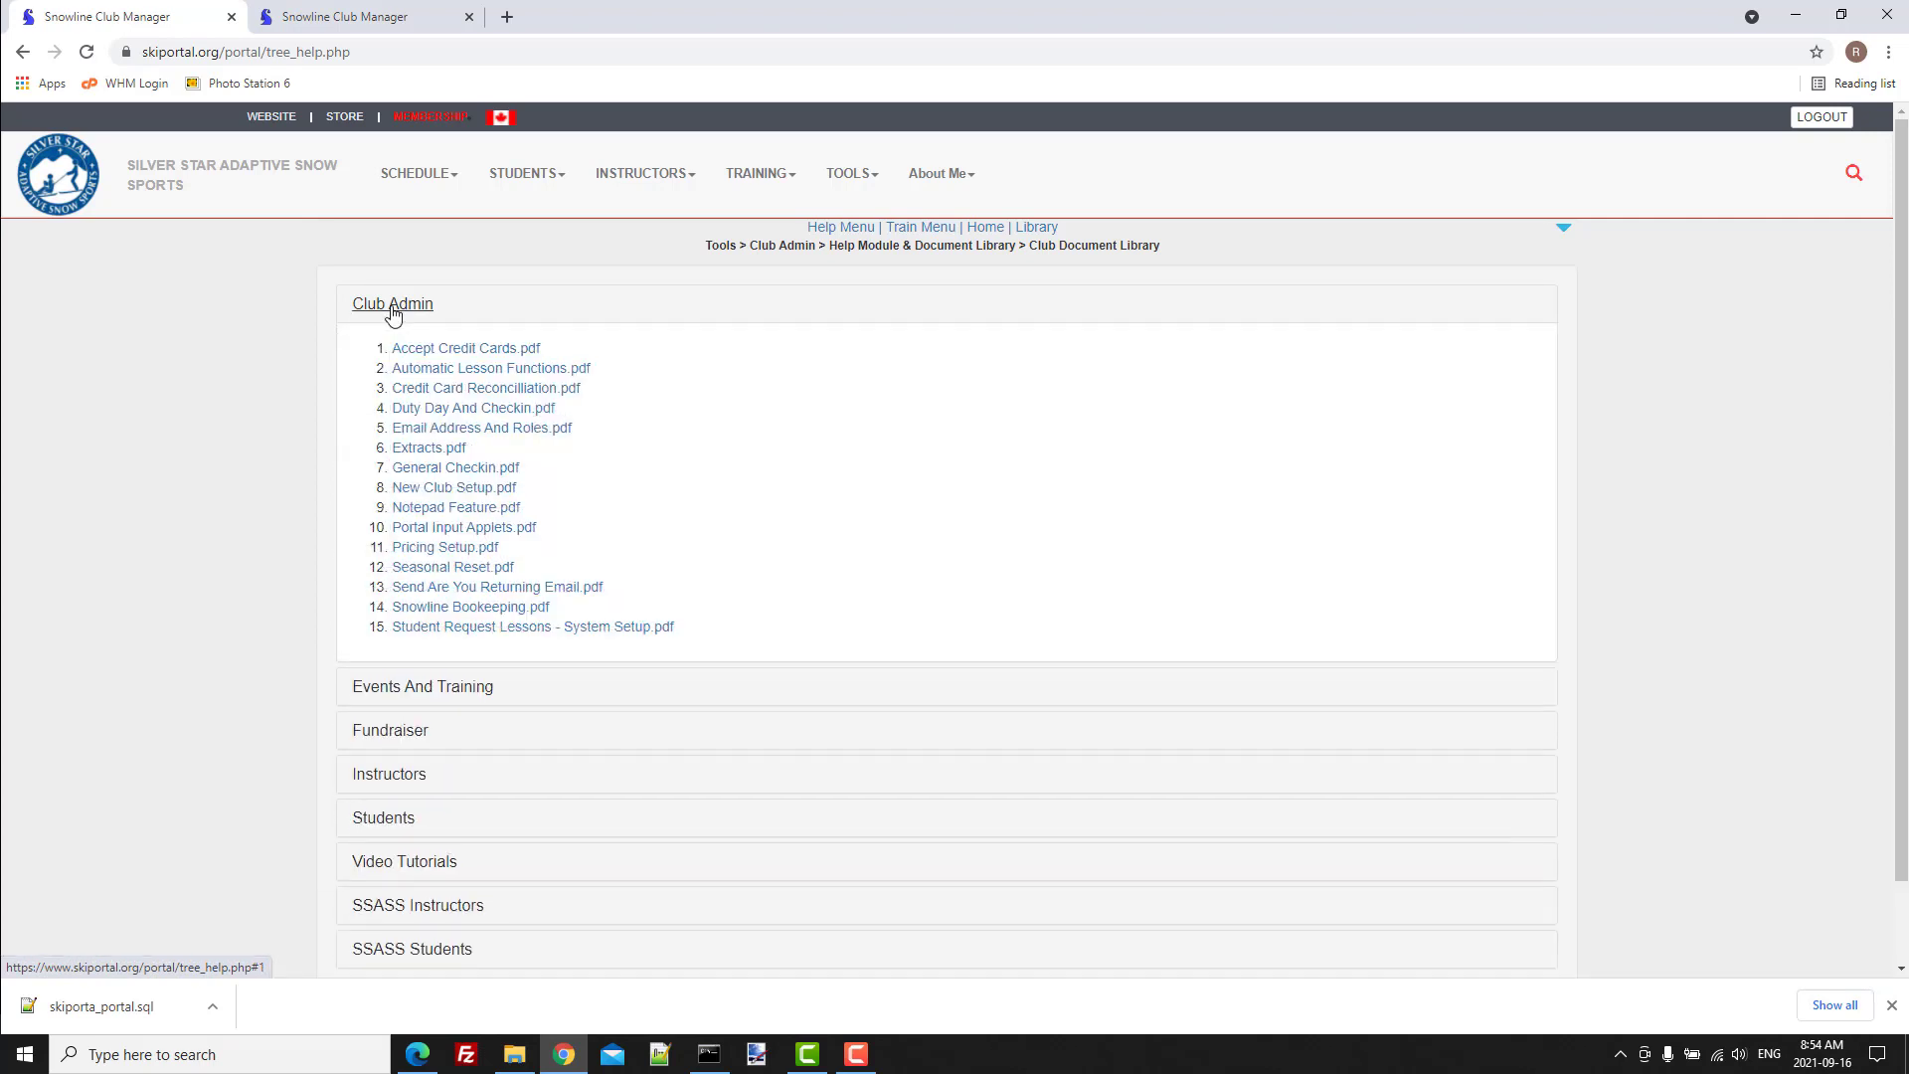
left_click(393, 310)
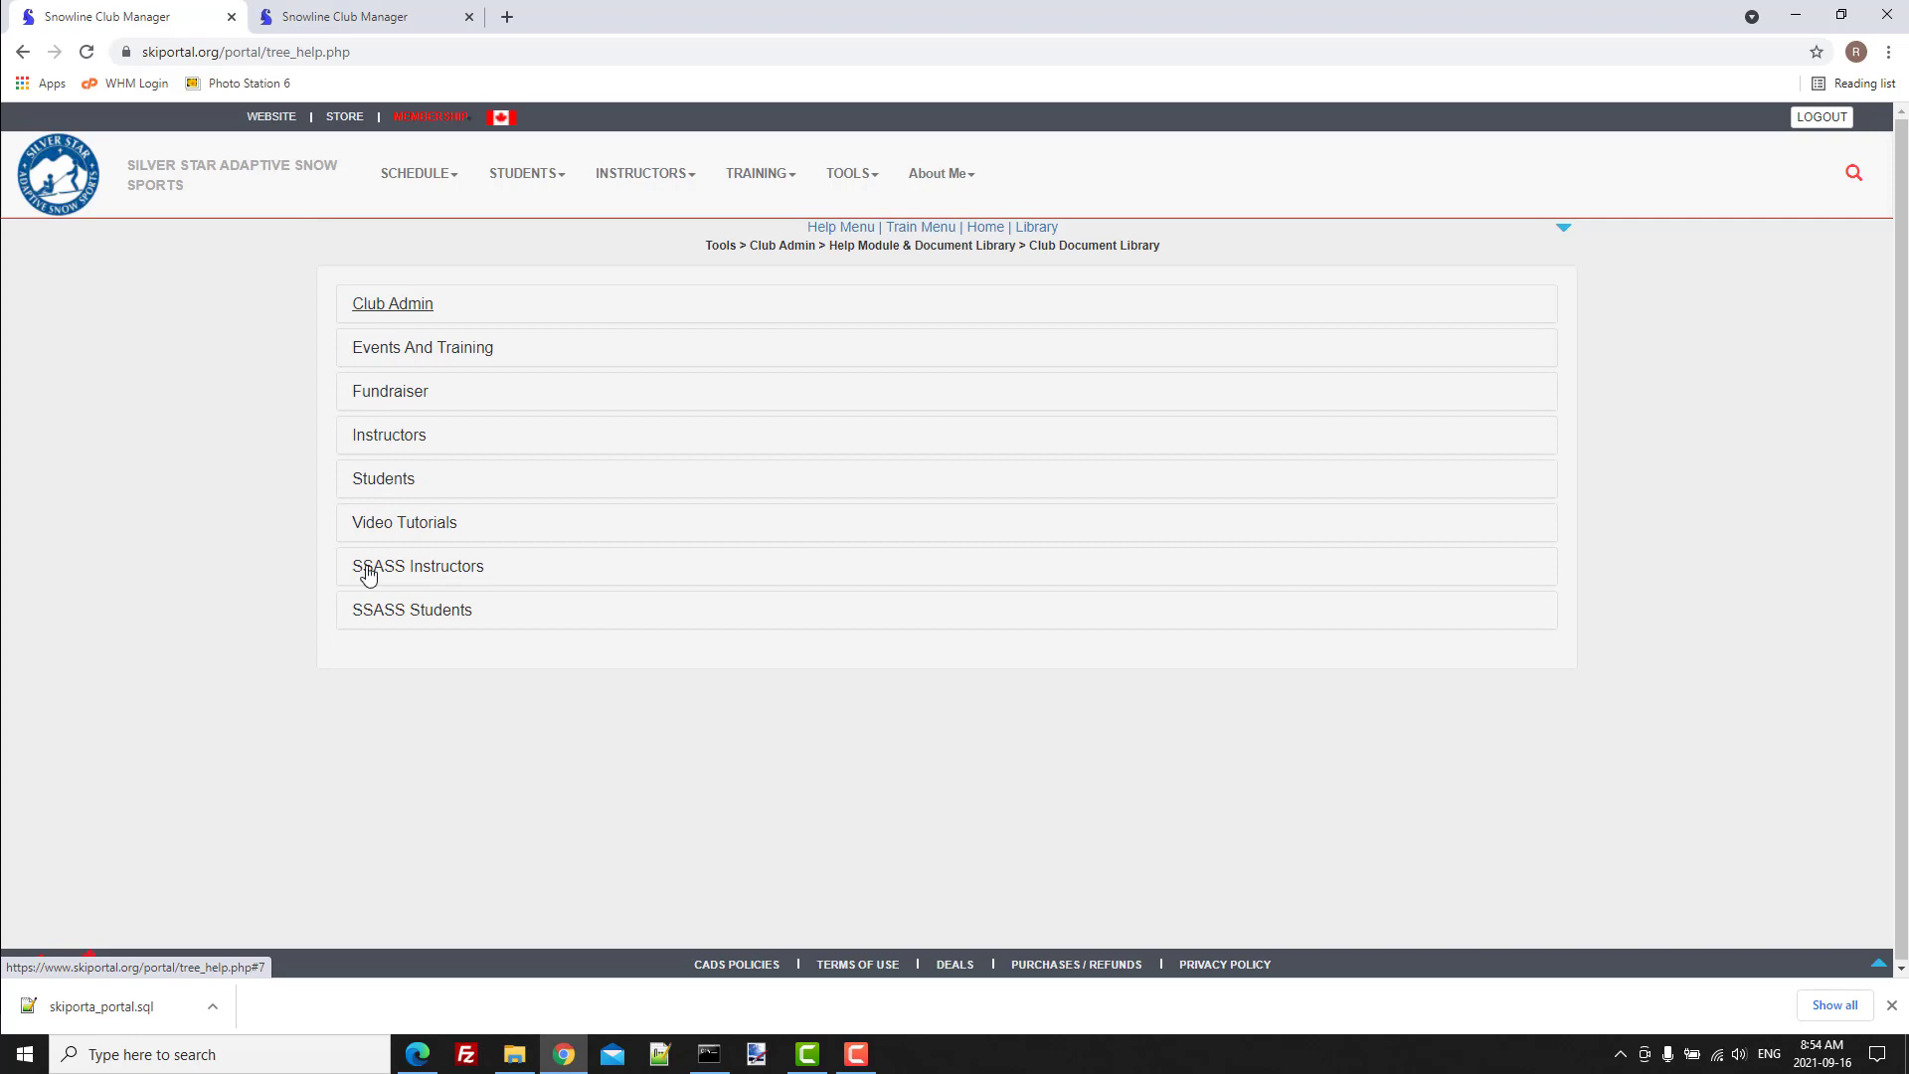
left_click(398, 572)
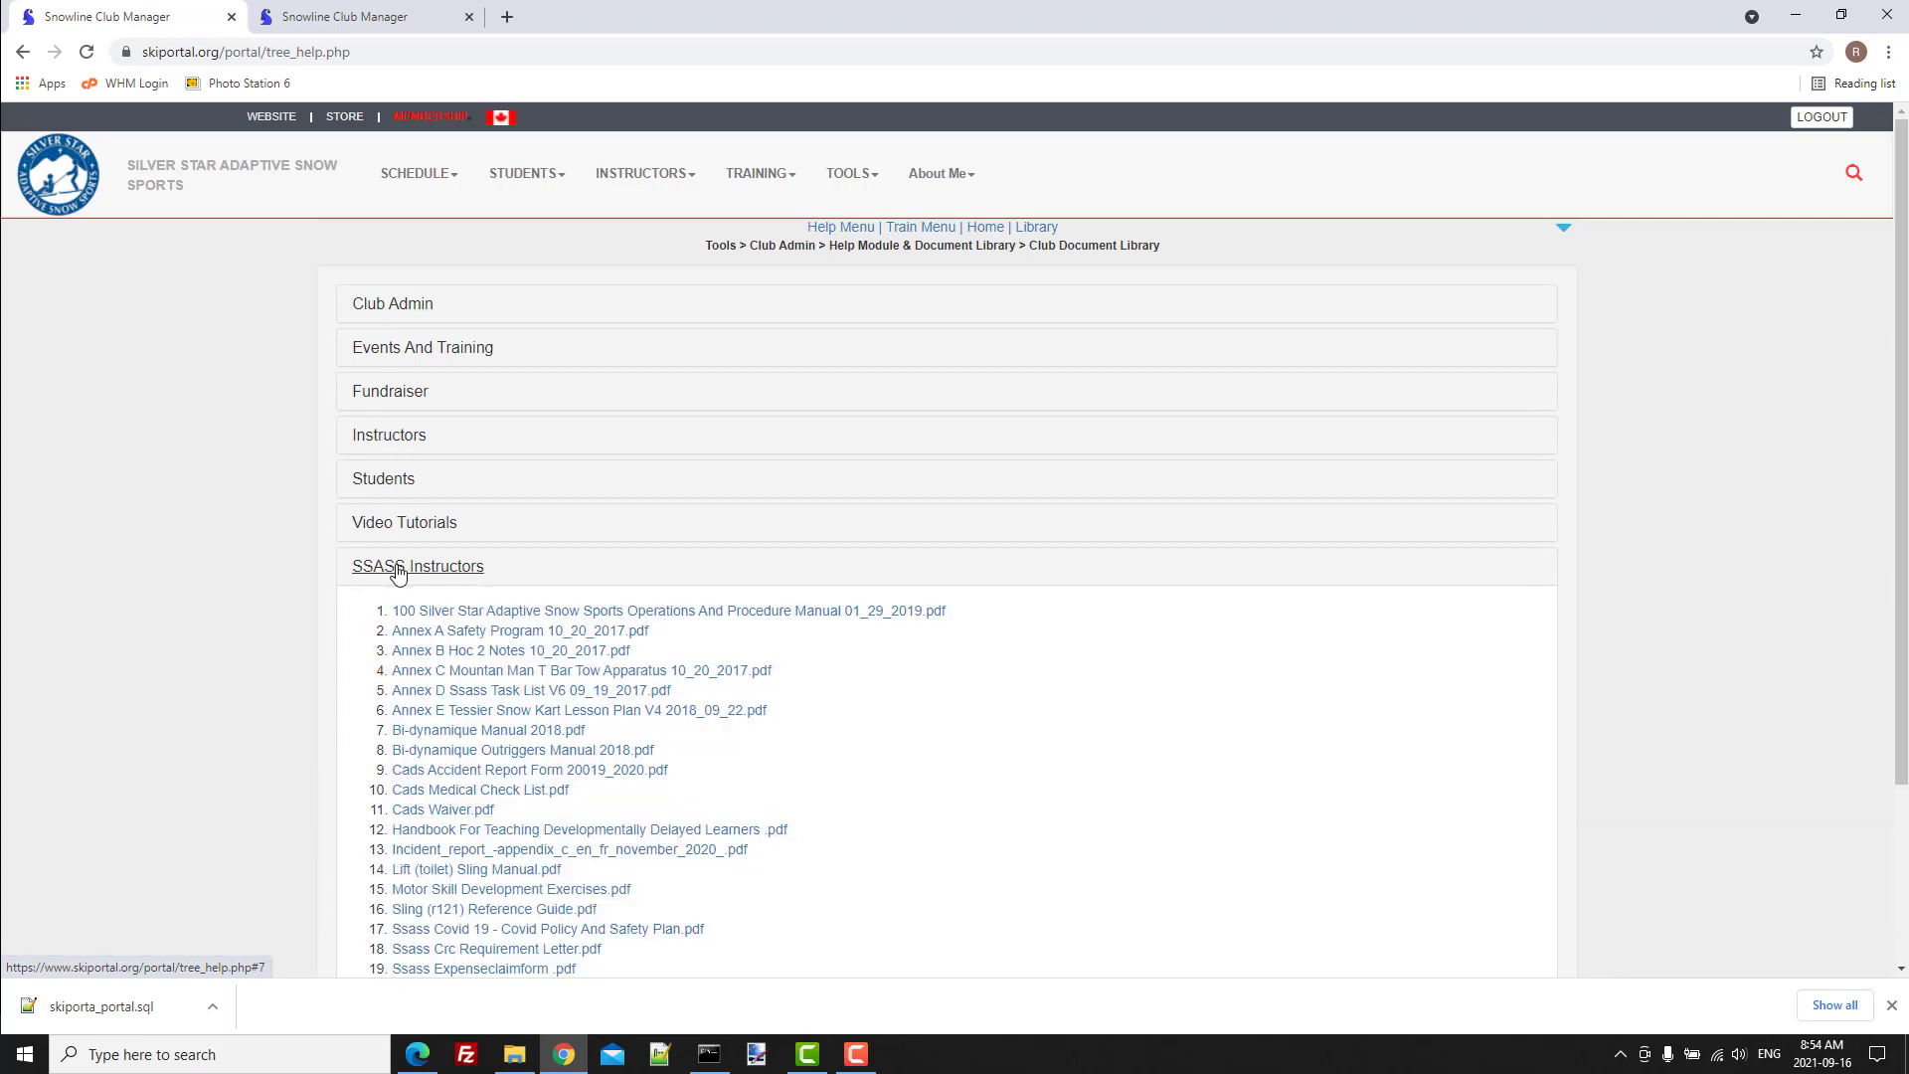
left_click(398, 572)
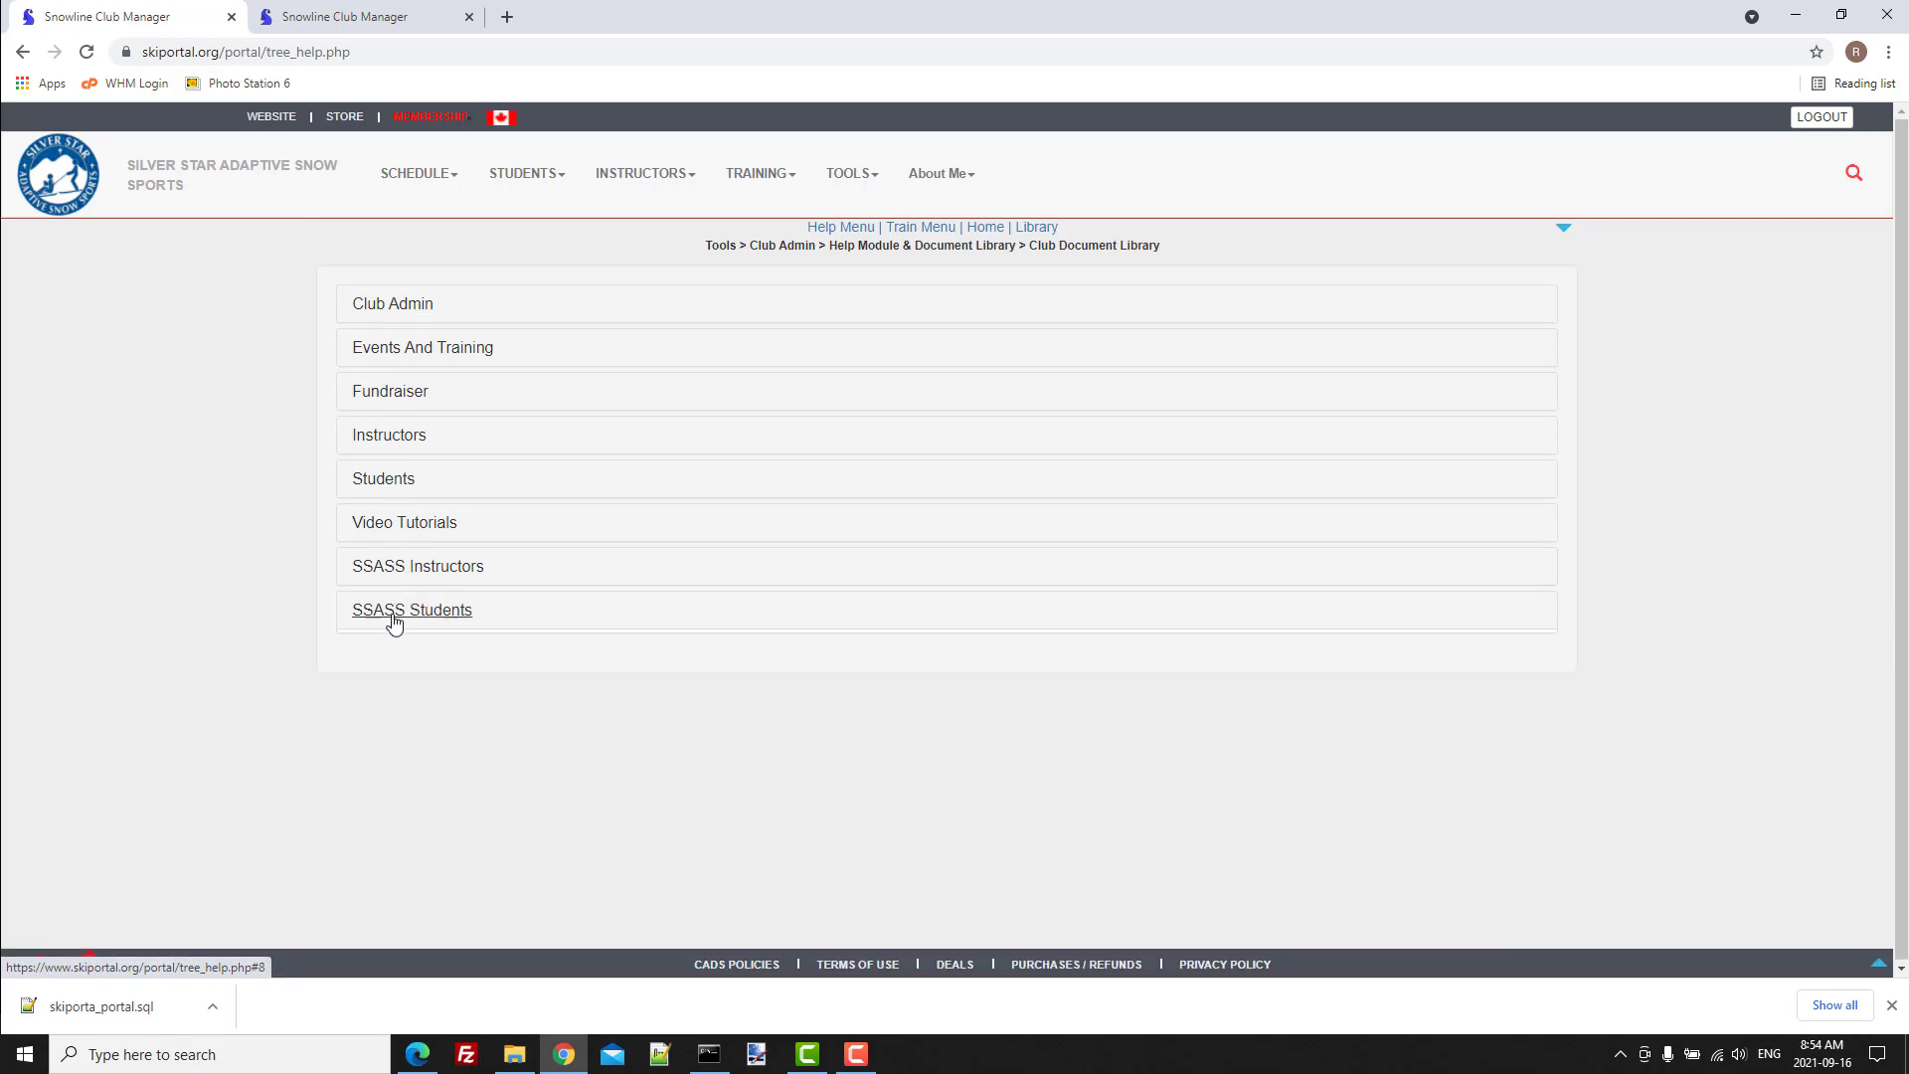
left_click(394, 619)
left_click(394, 616)
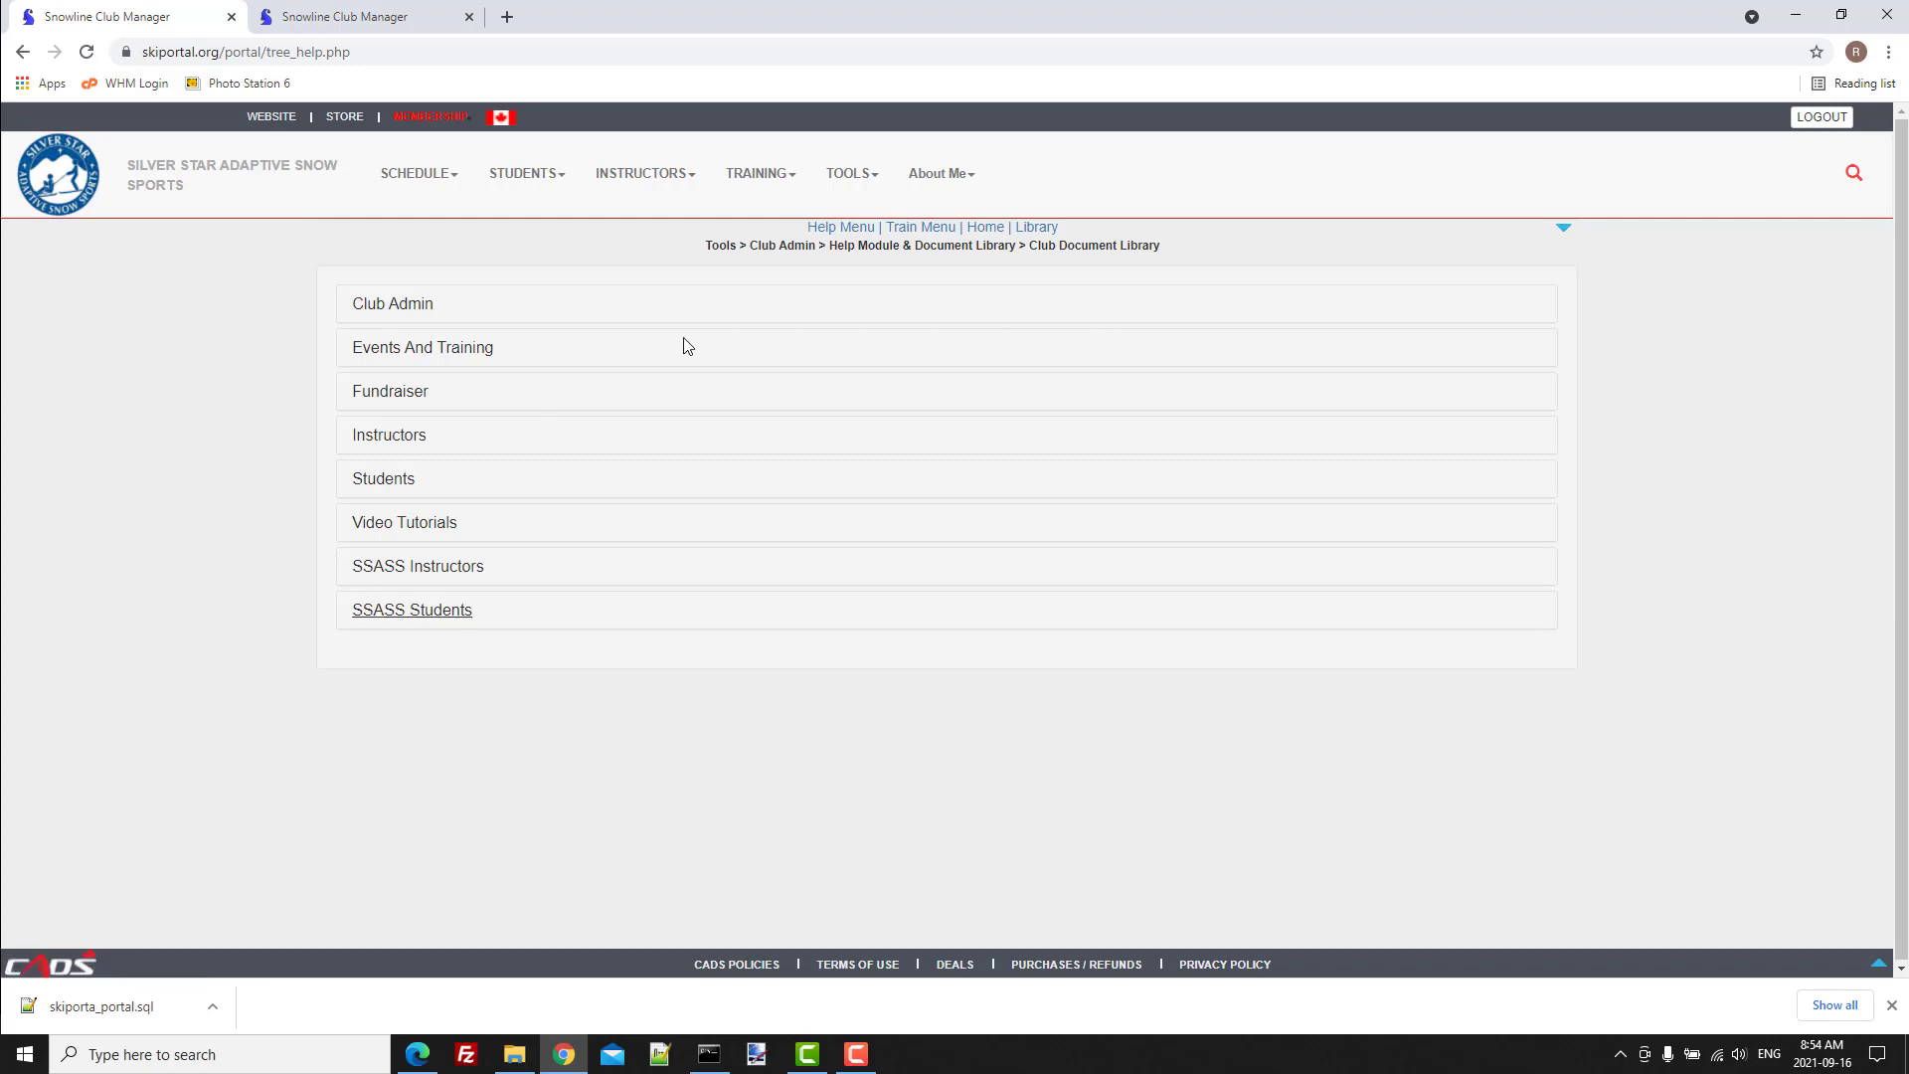
Open the Help Object List & Manager from the Help Module & Document Library section of Club Administration.
left_click(348, 17)
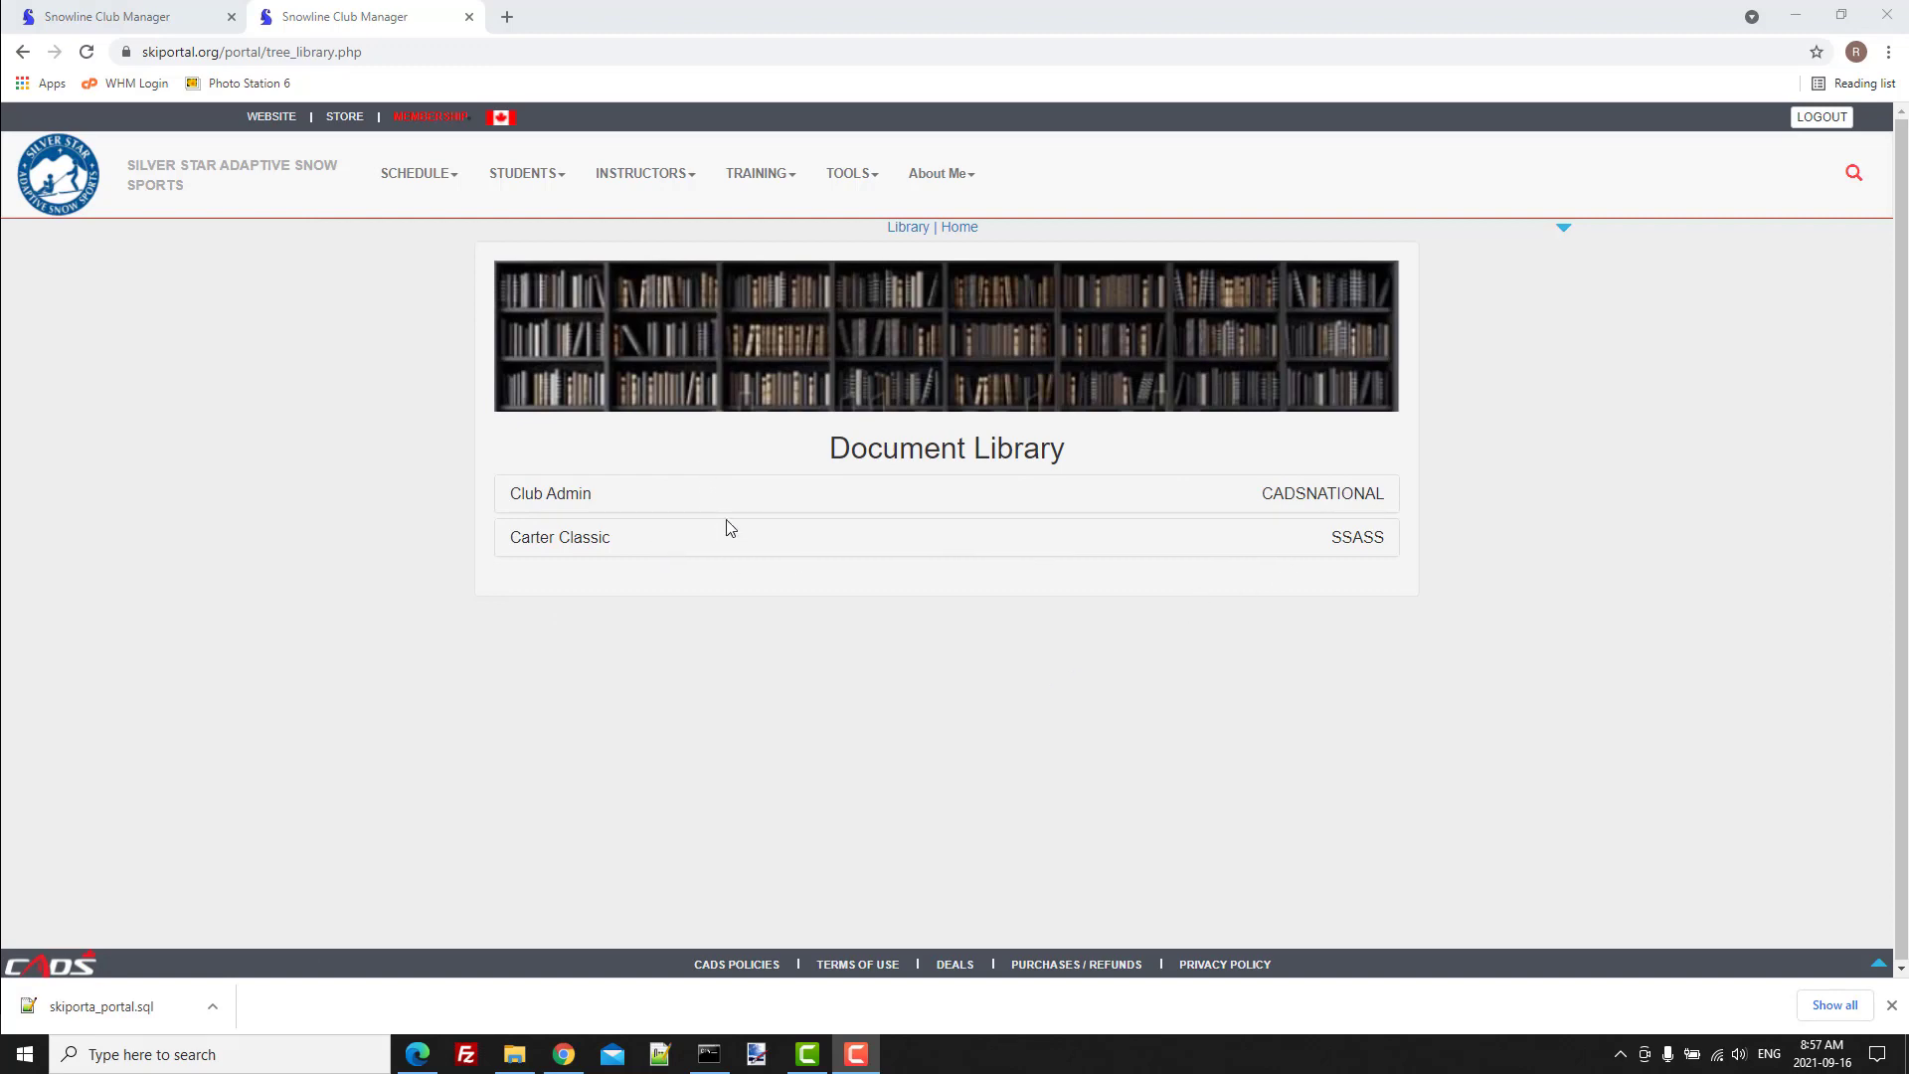
left_click(861, 182)
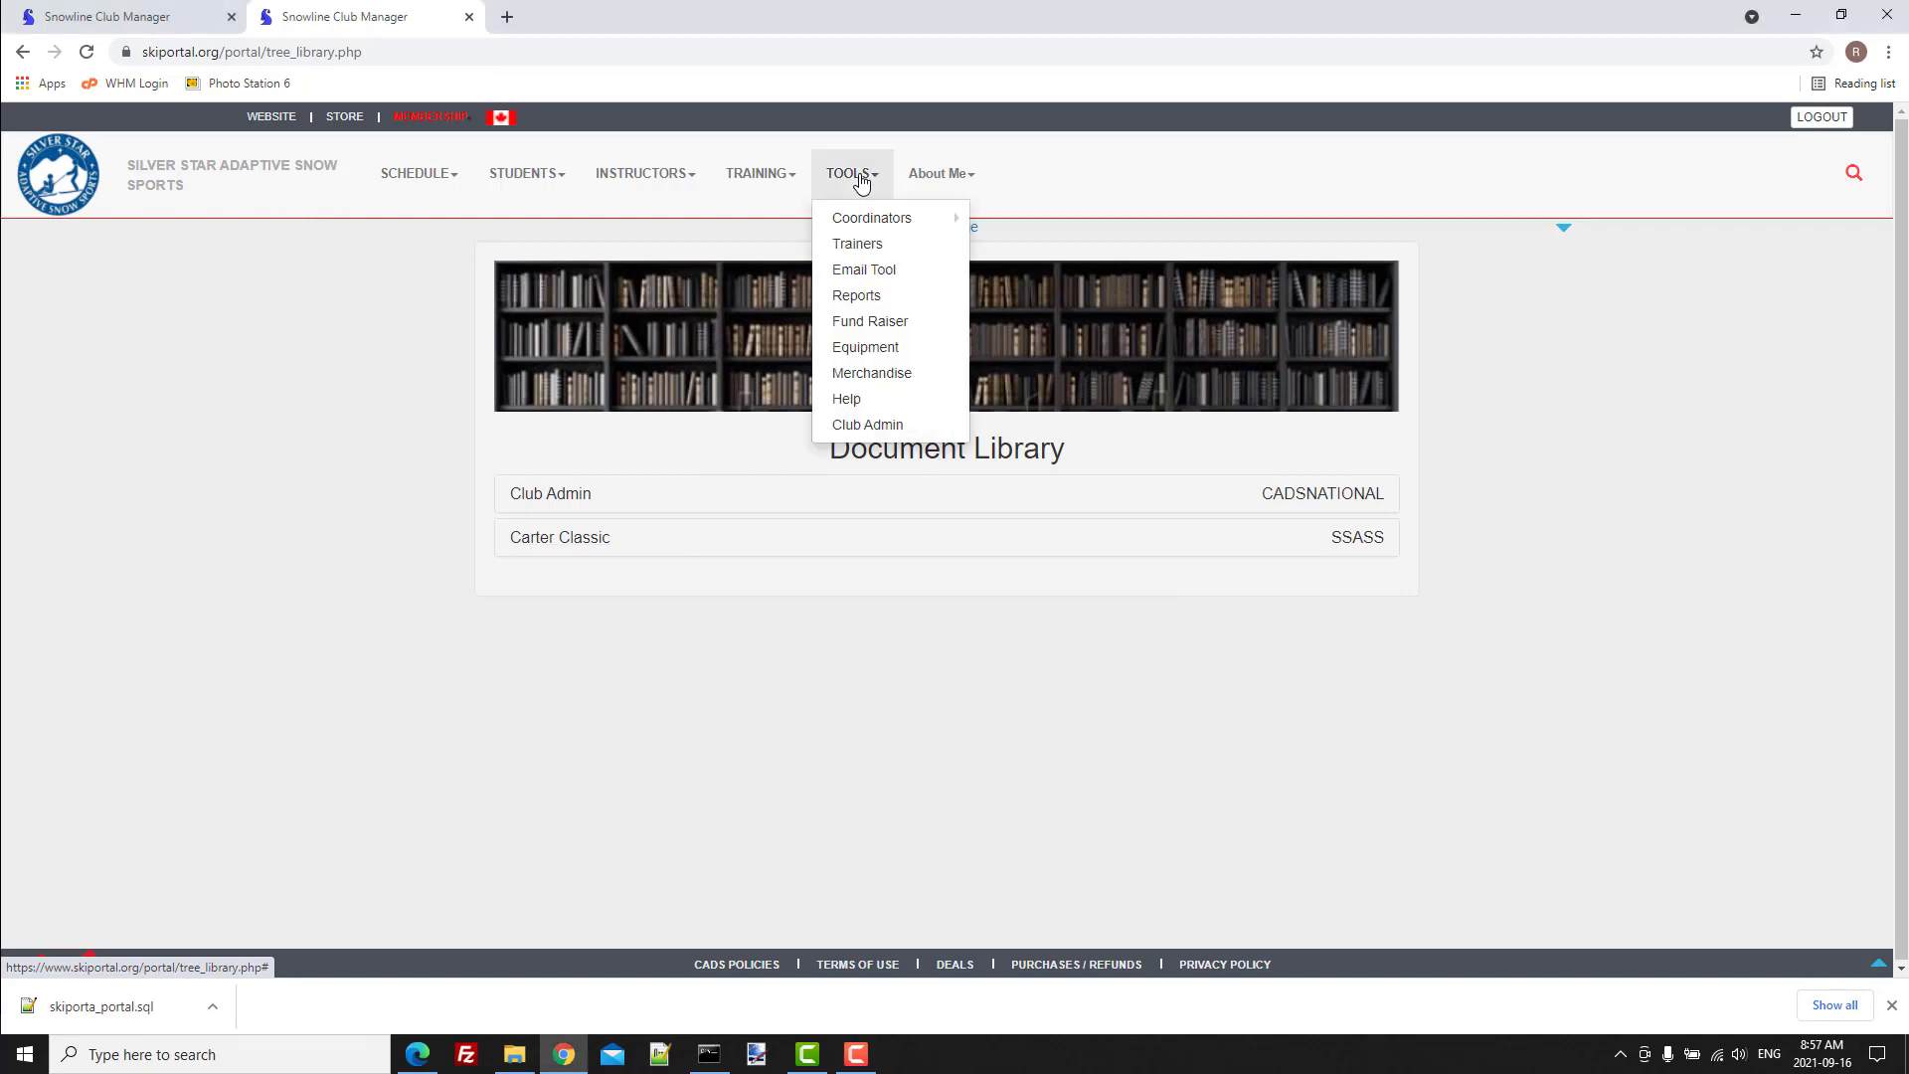
left_click(881, 435)
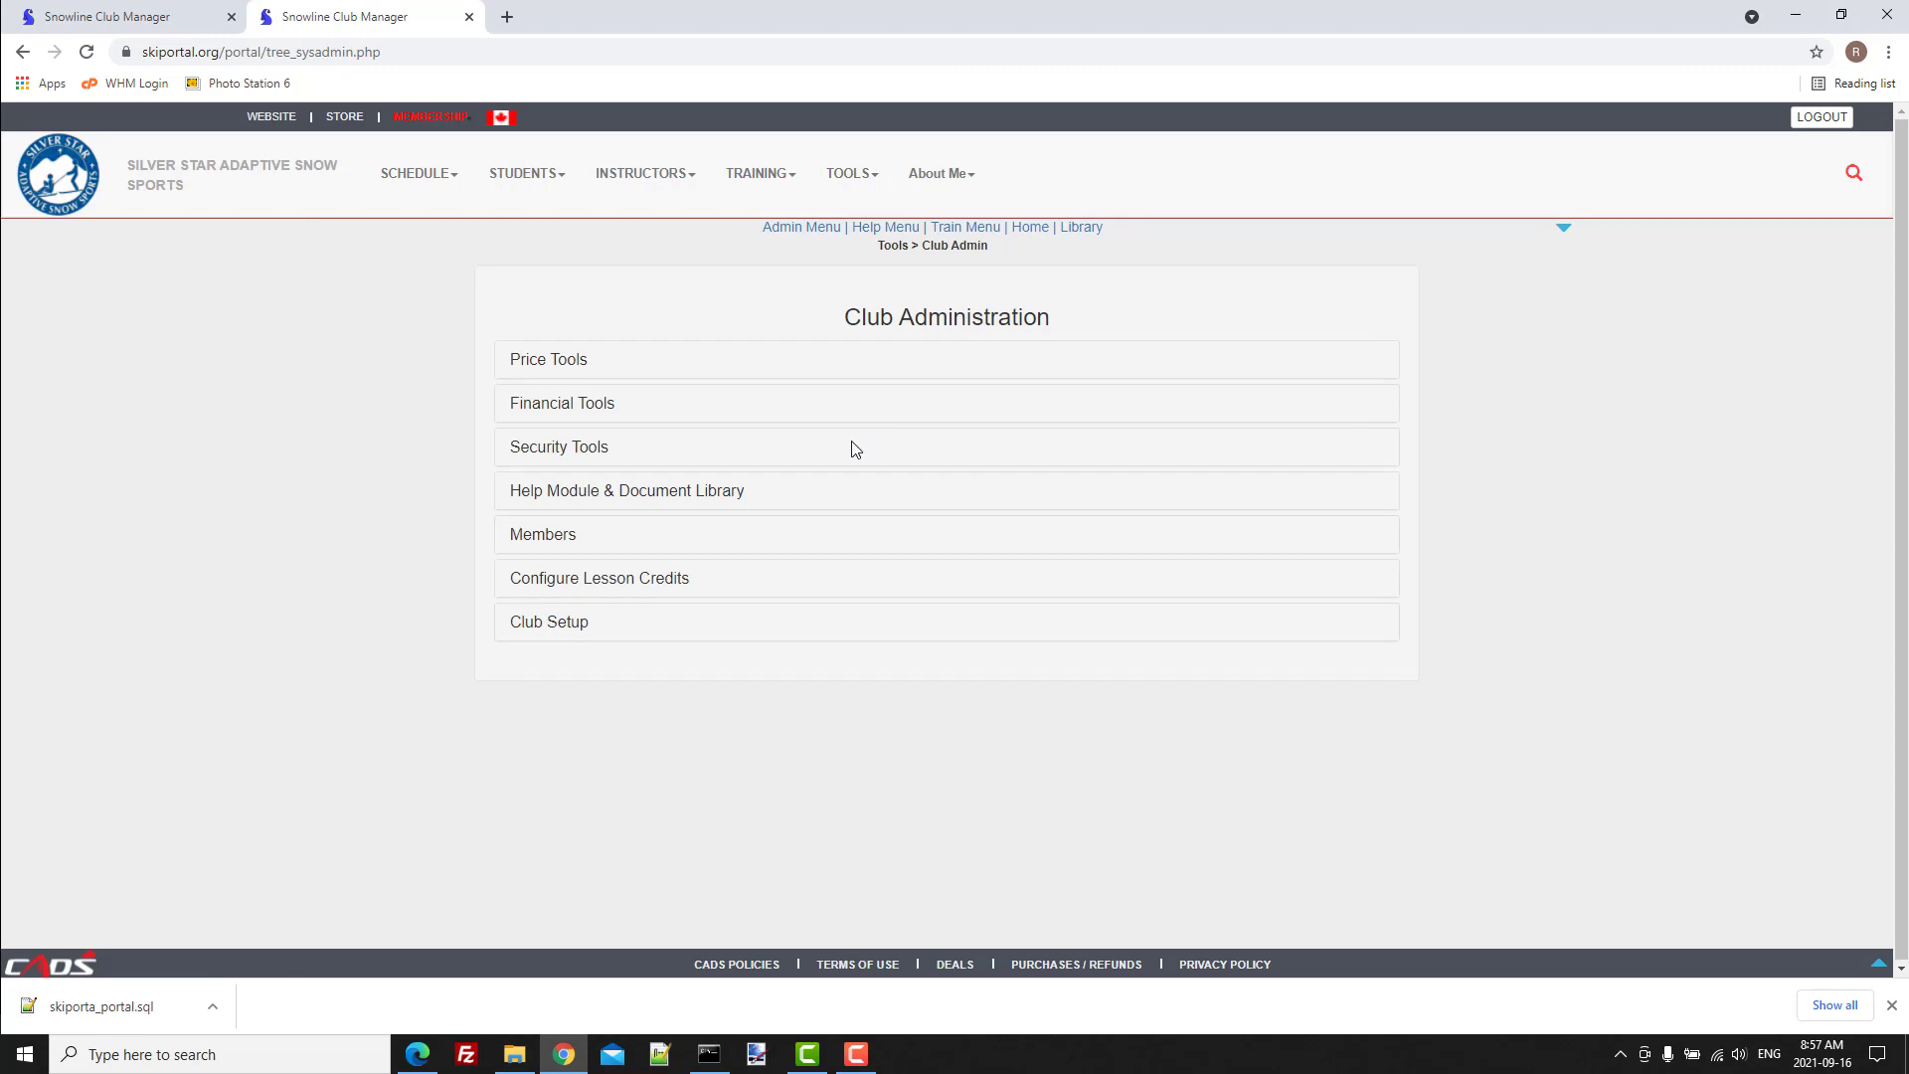
left_click(574, 504)
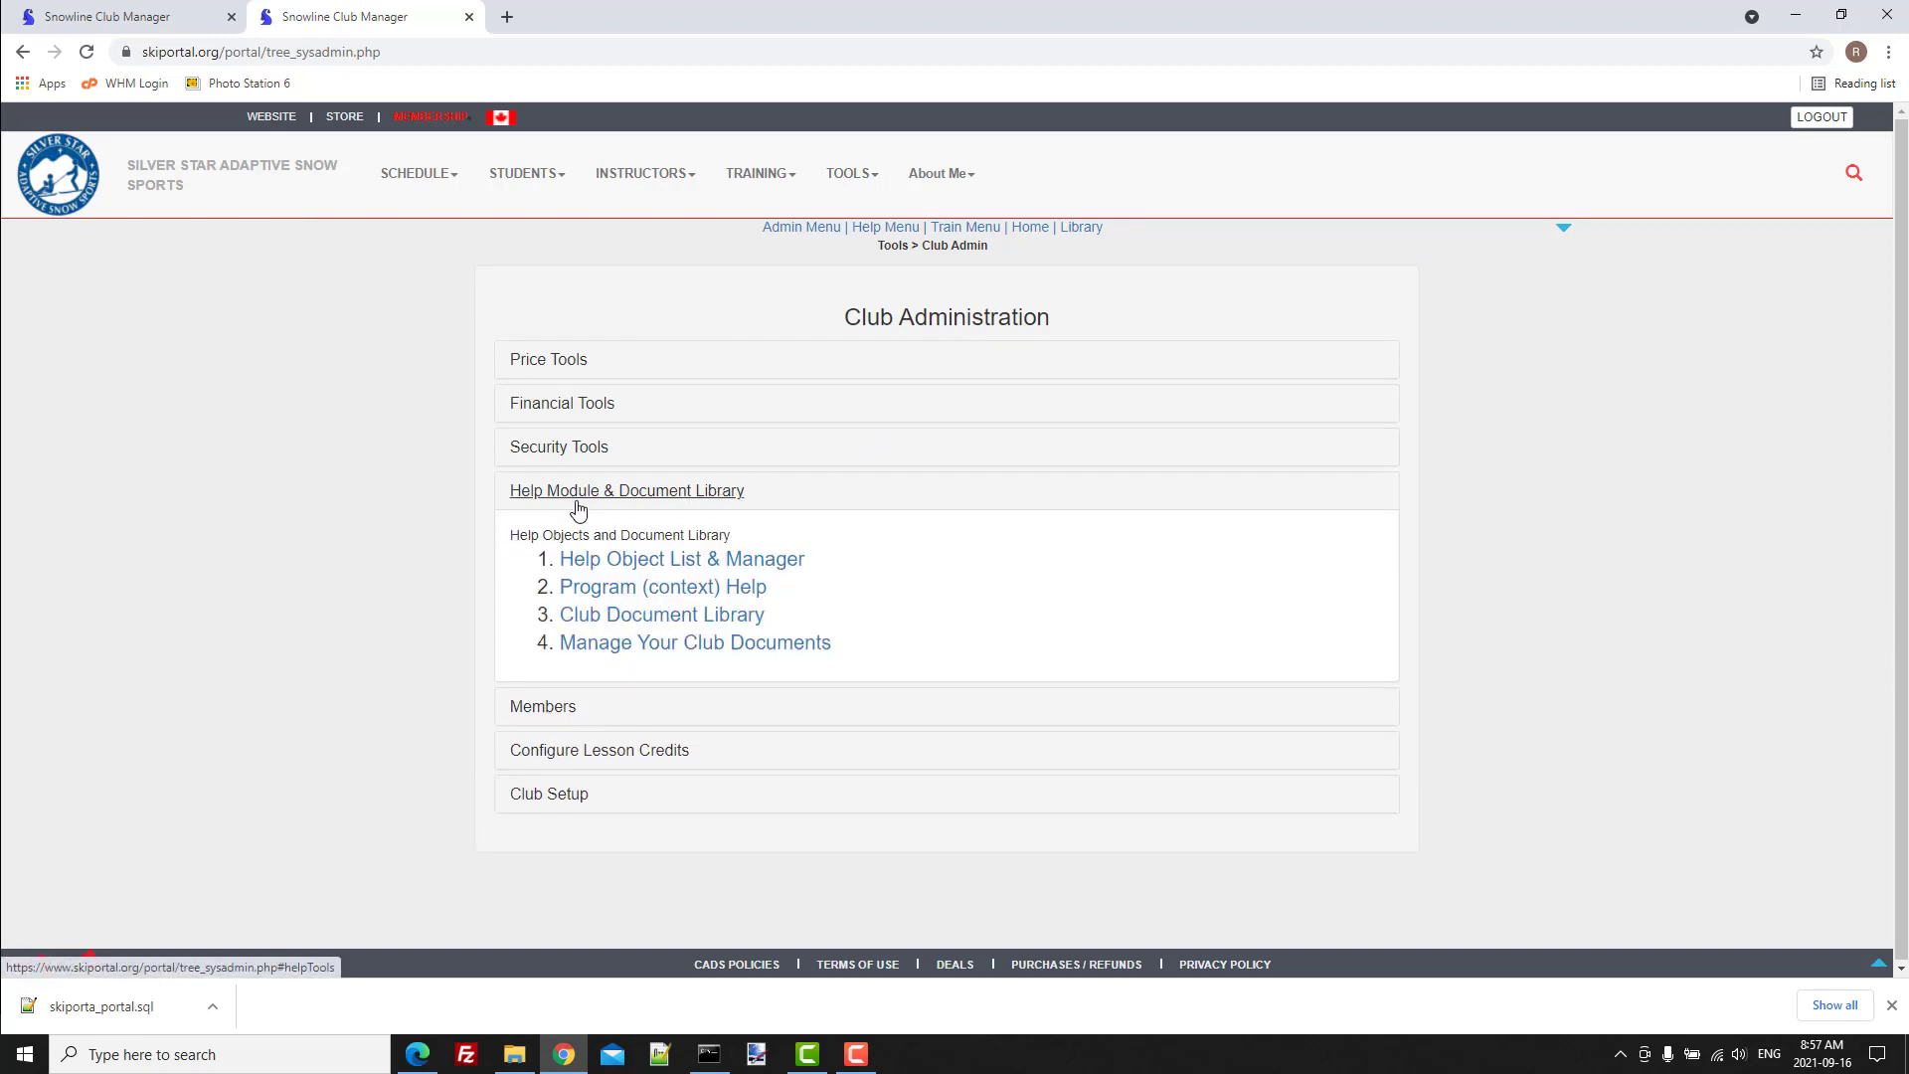
left_click(648, 563)
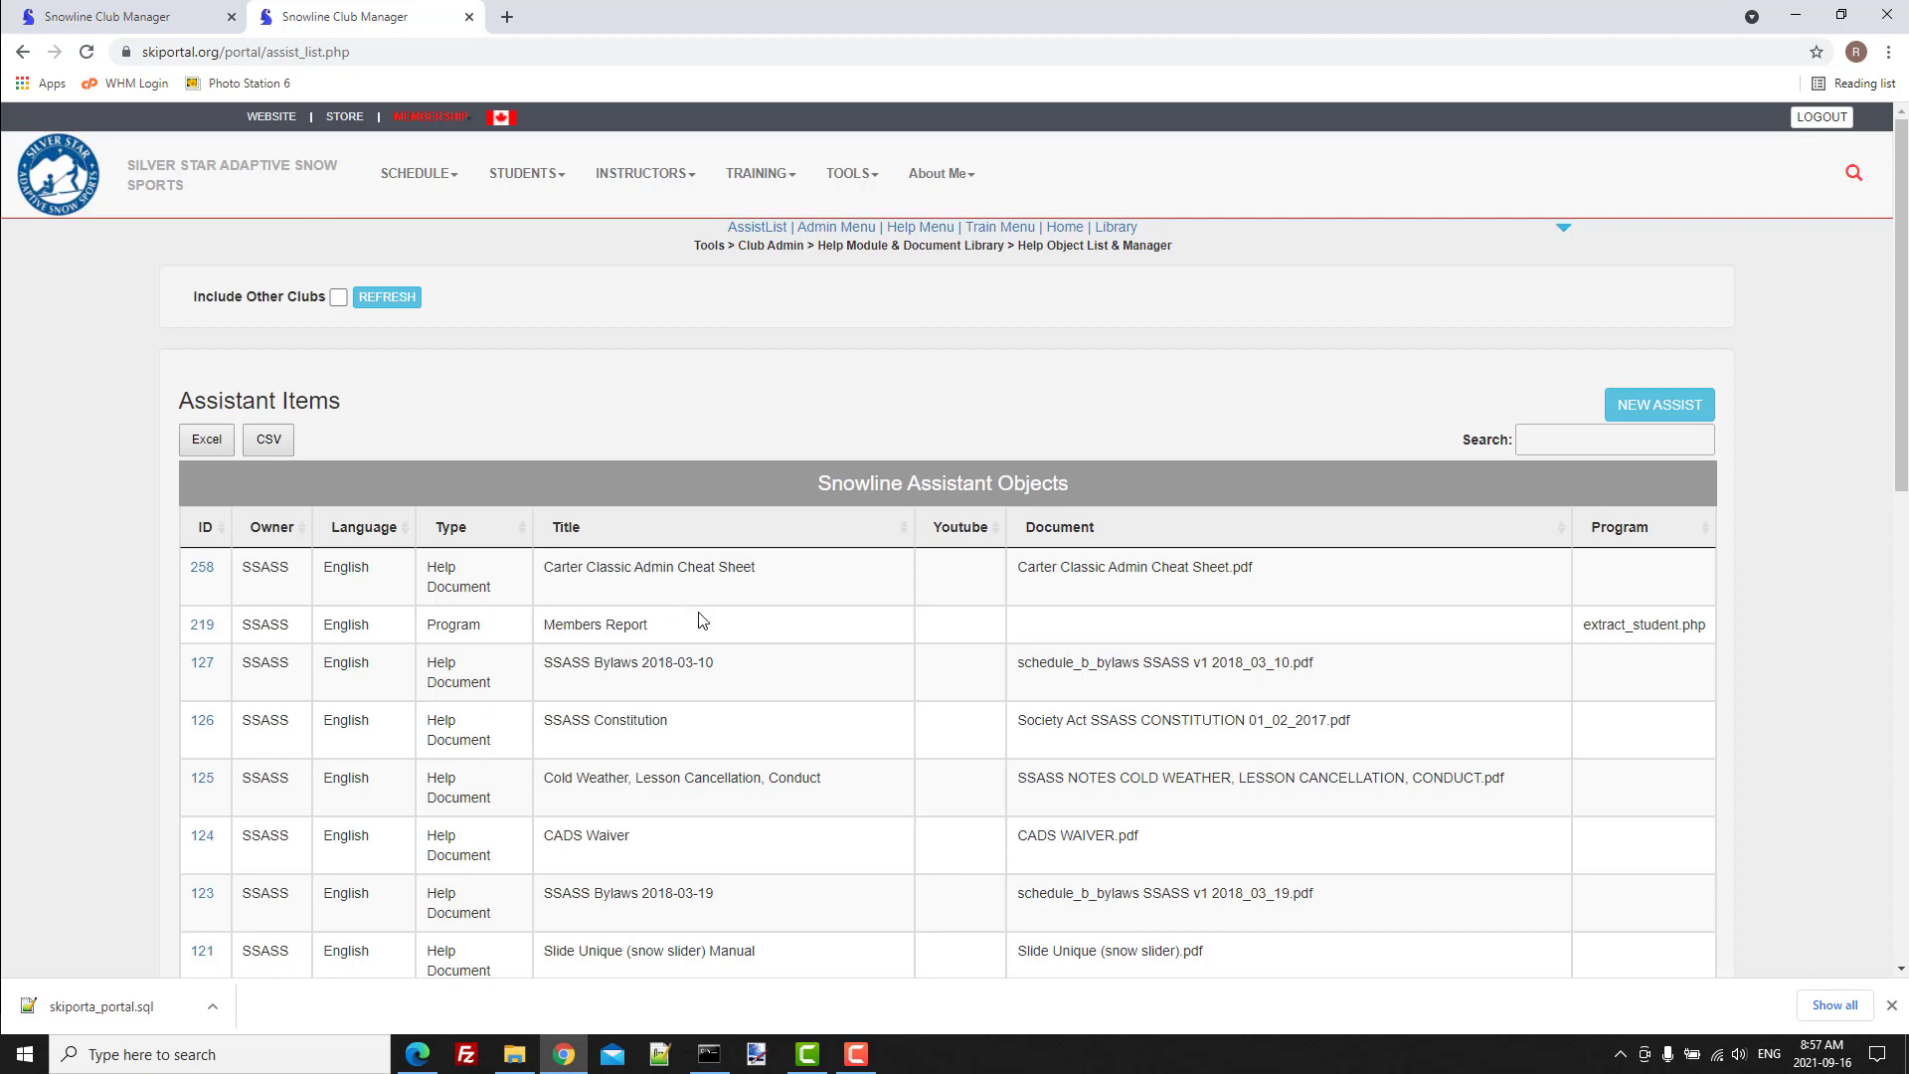
Review the existing assistant items and view the SSASS Constitution entry's setup, returning to the list.
scroll(703, 621, "down", 5)
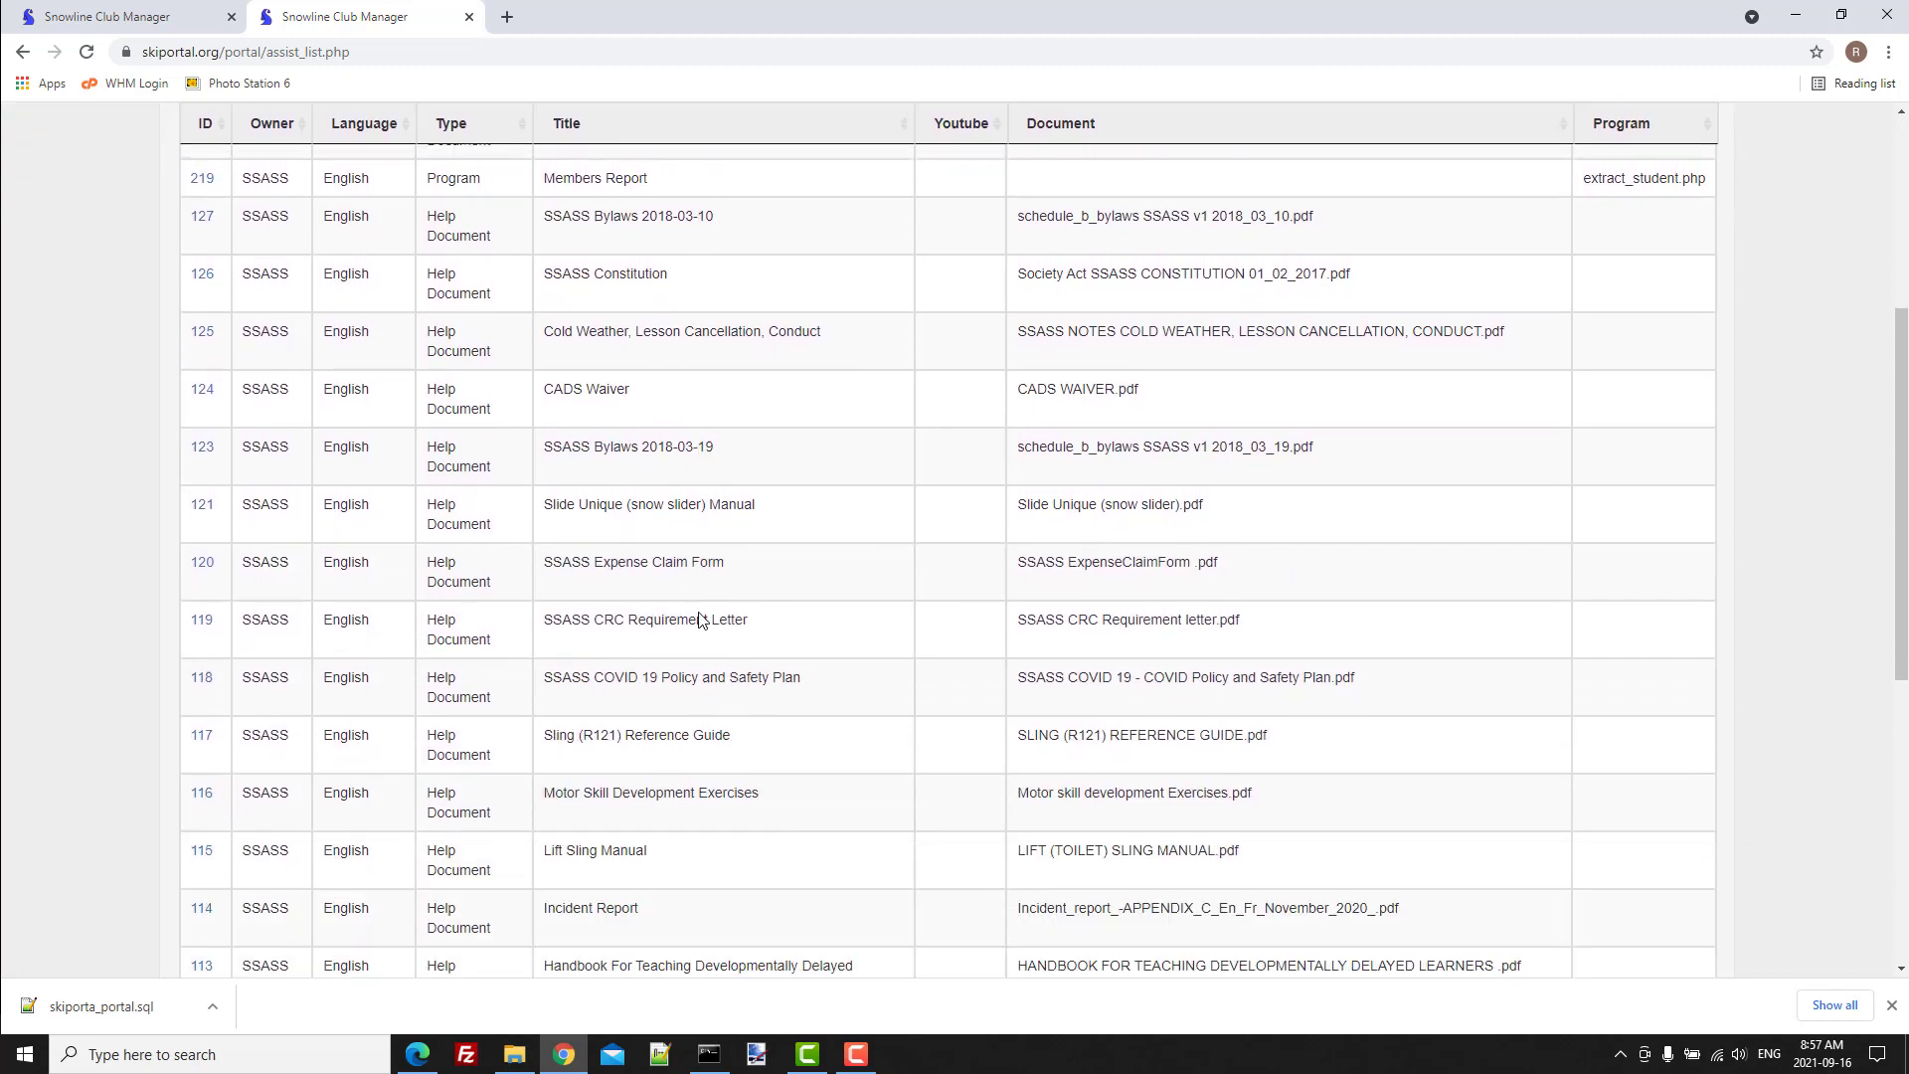
scroll(703, 620, "up", 3)
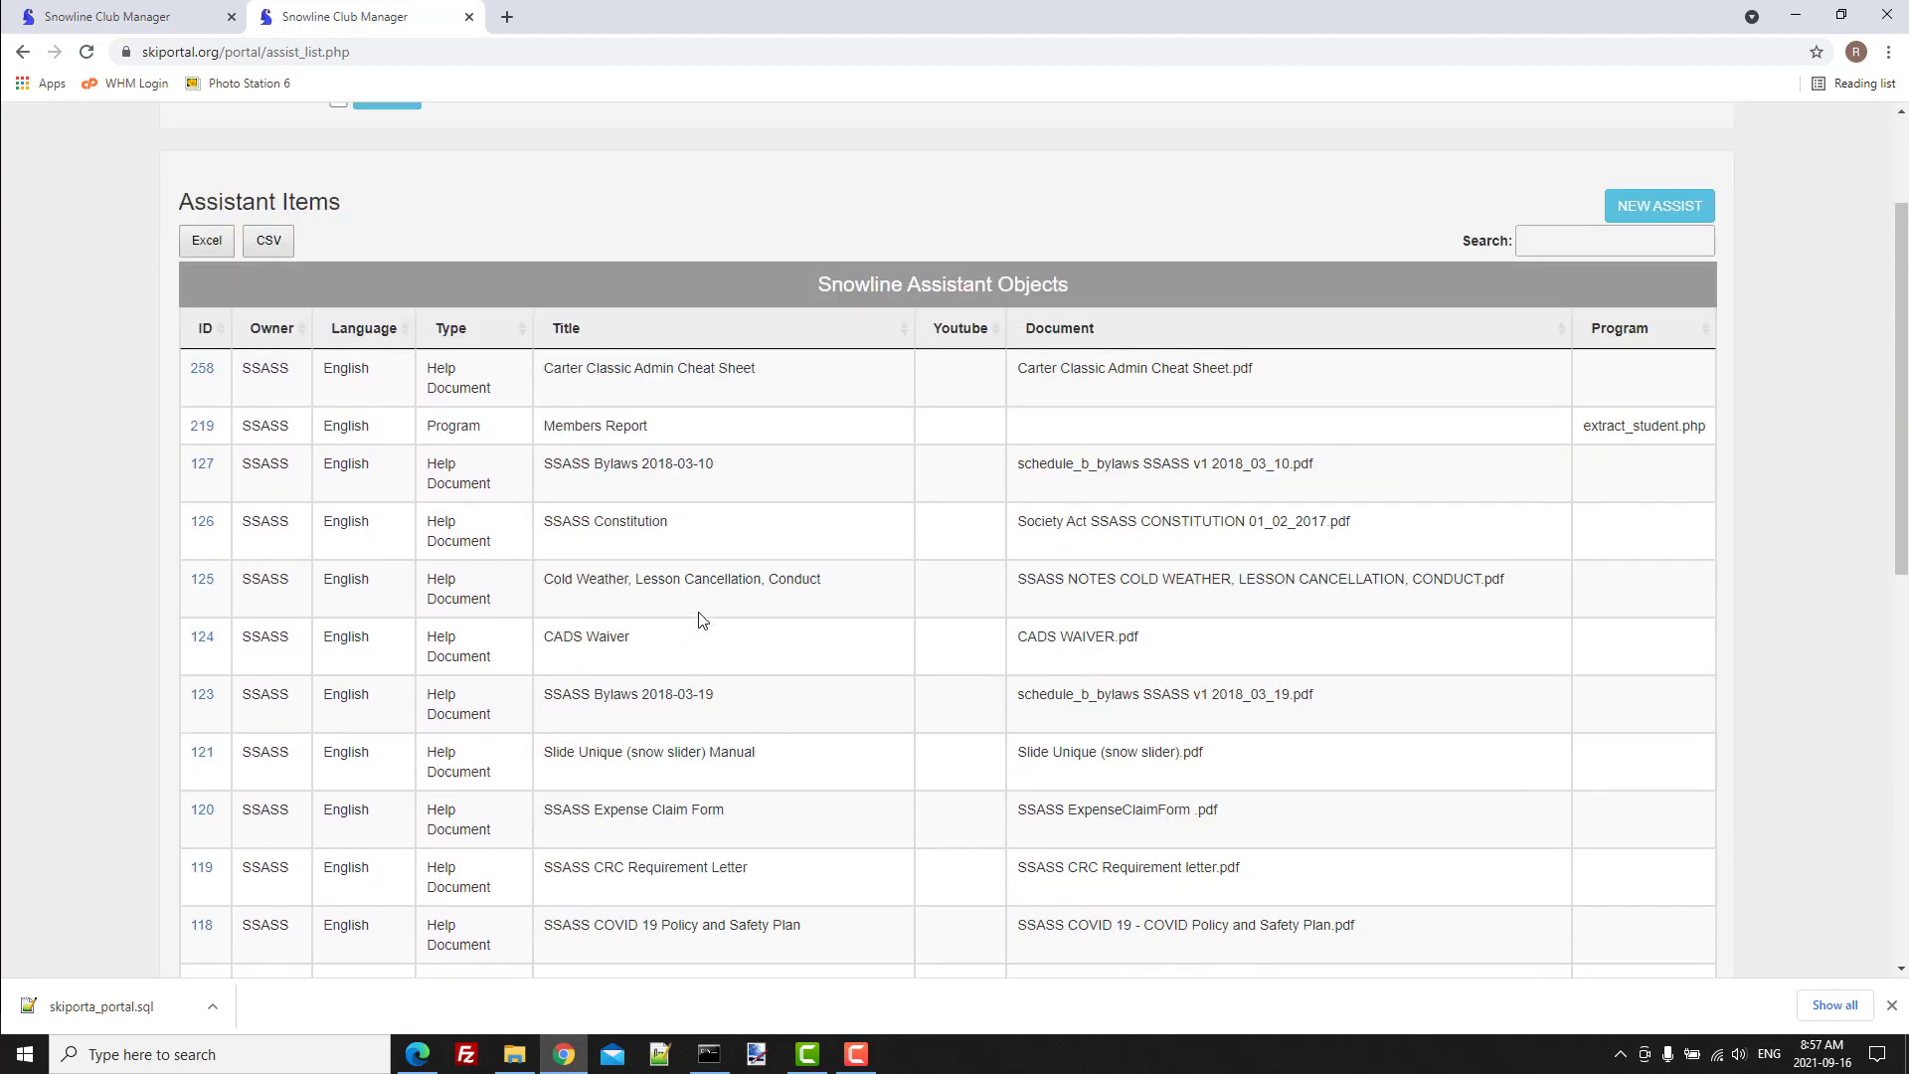
left_click(203, 523)
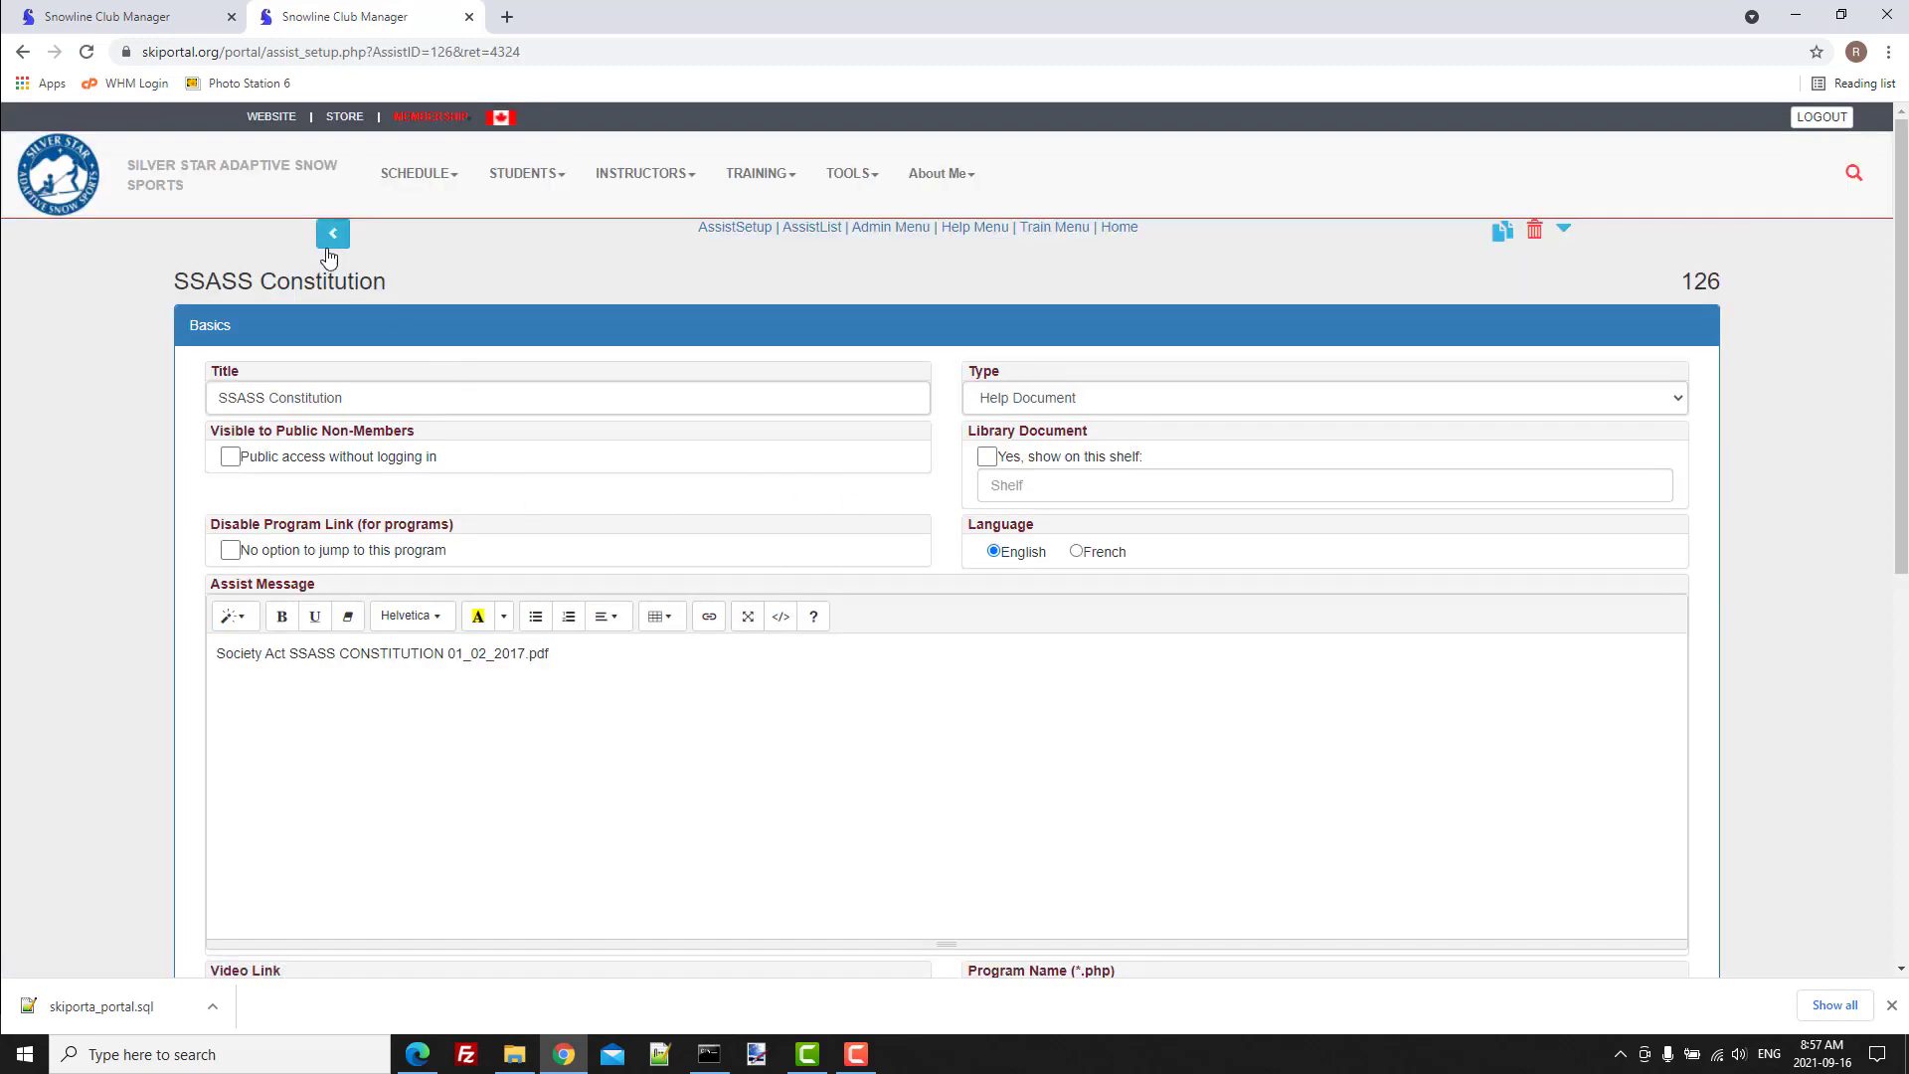
left_click(332, 237)
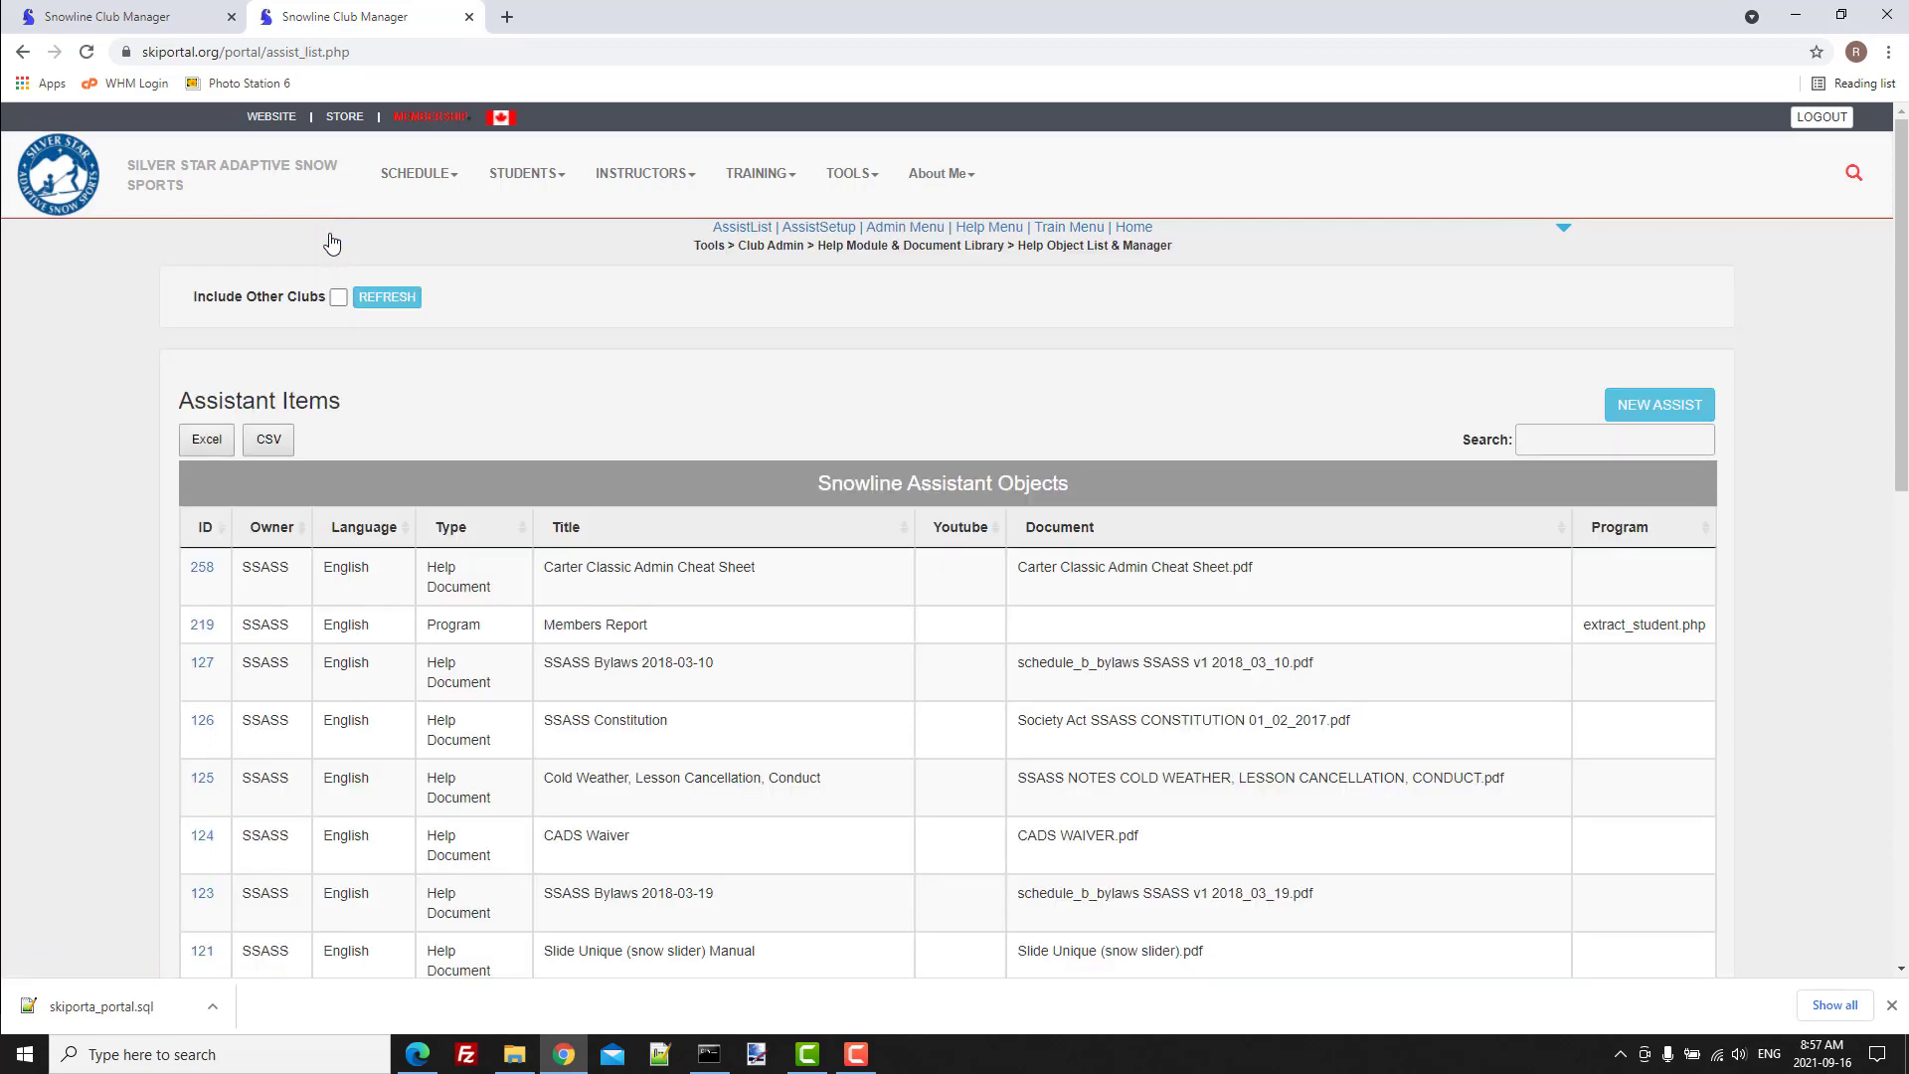
View the source documents in File Explorer's Instructors folder and return to the assistant items list in Chrome.
key("alt+Tab")
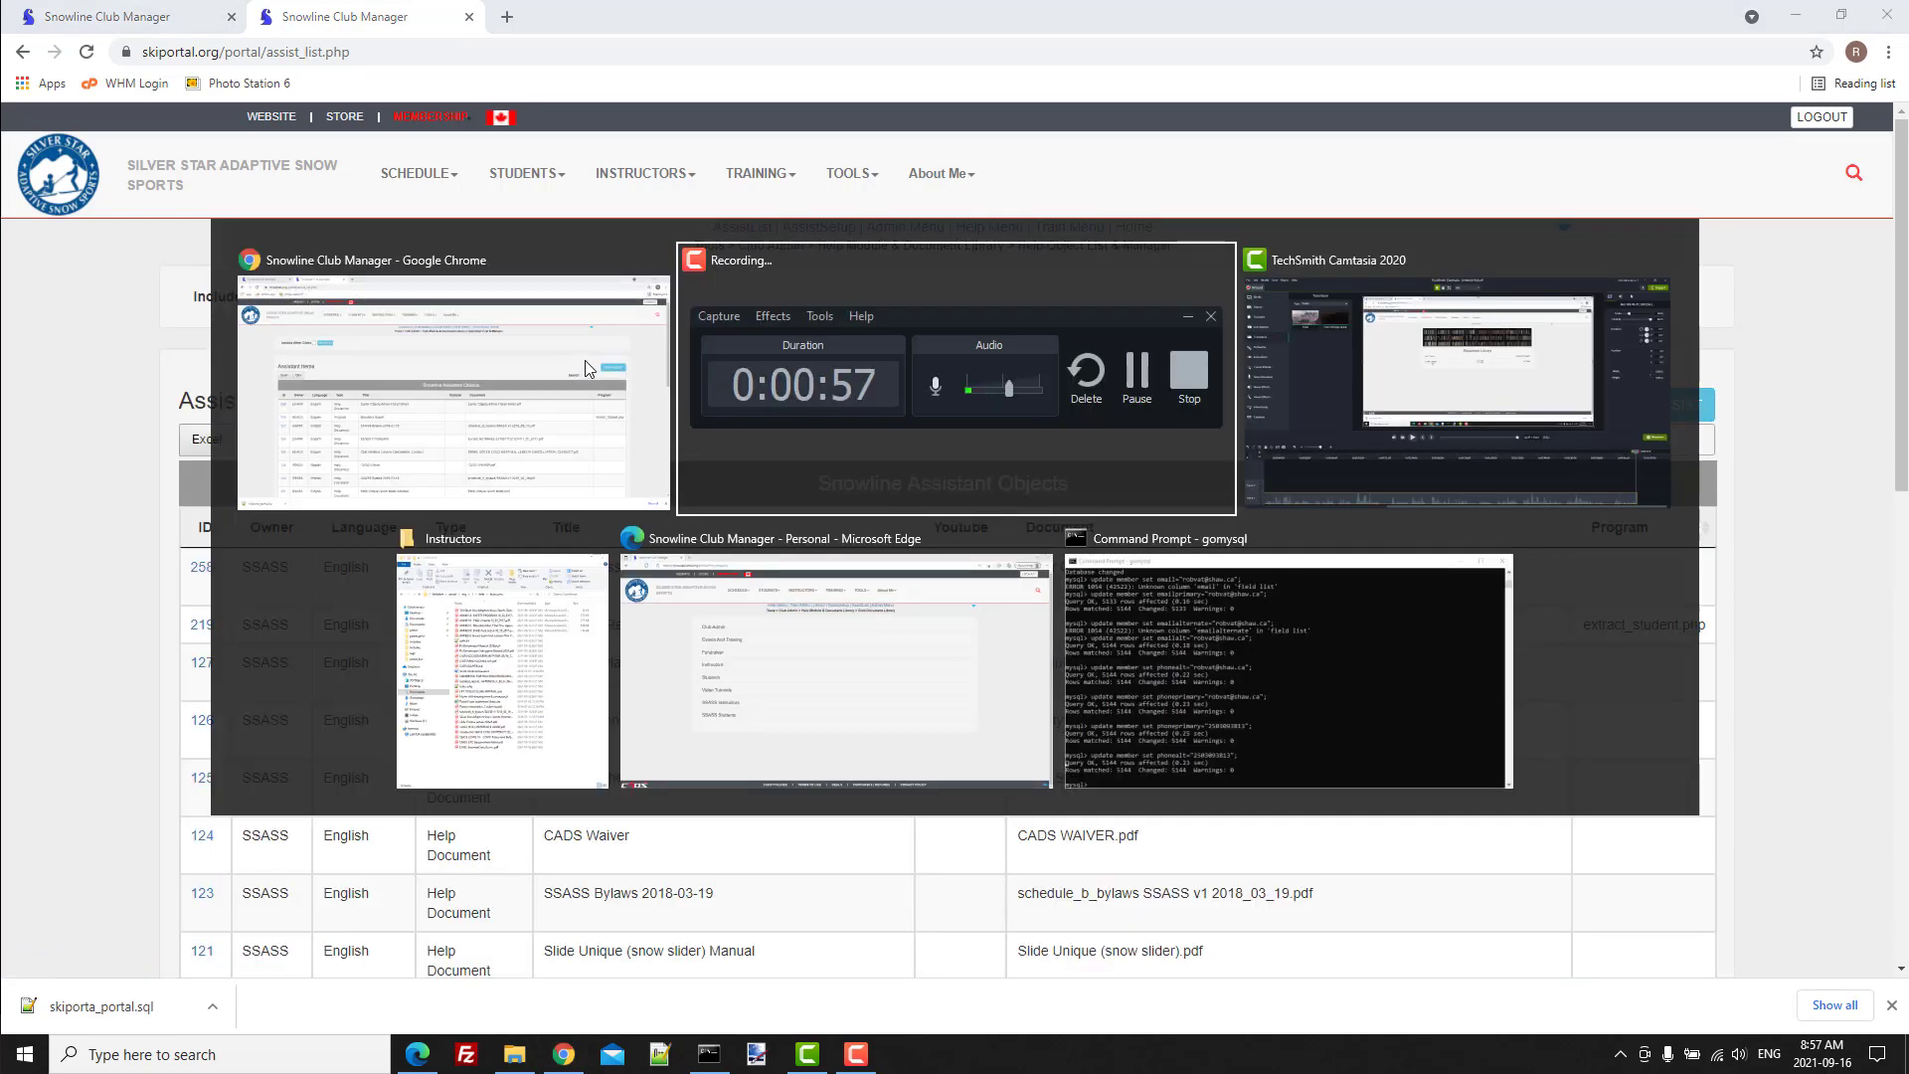
key("alt+Tab")
key("alt+Tab")
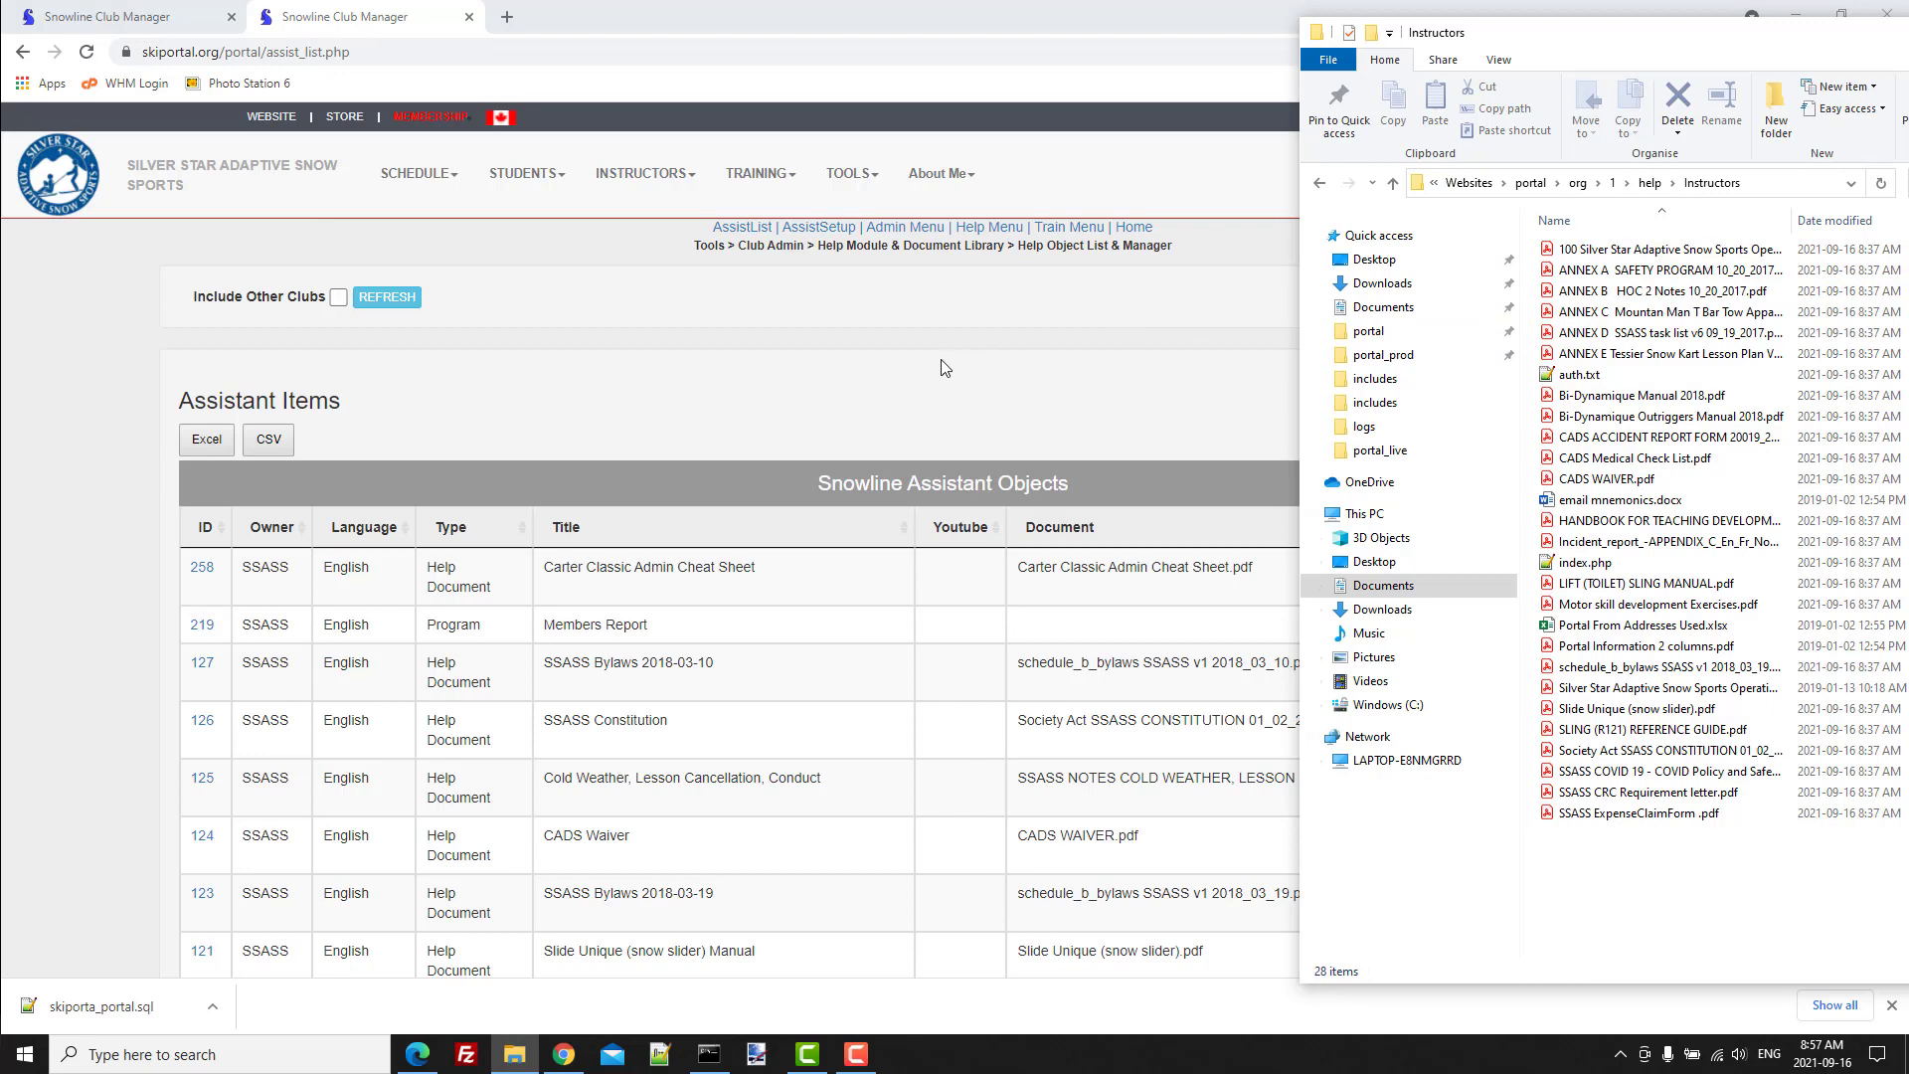
left_click(893, 374)
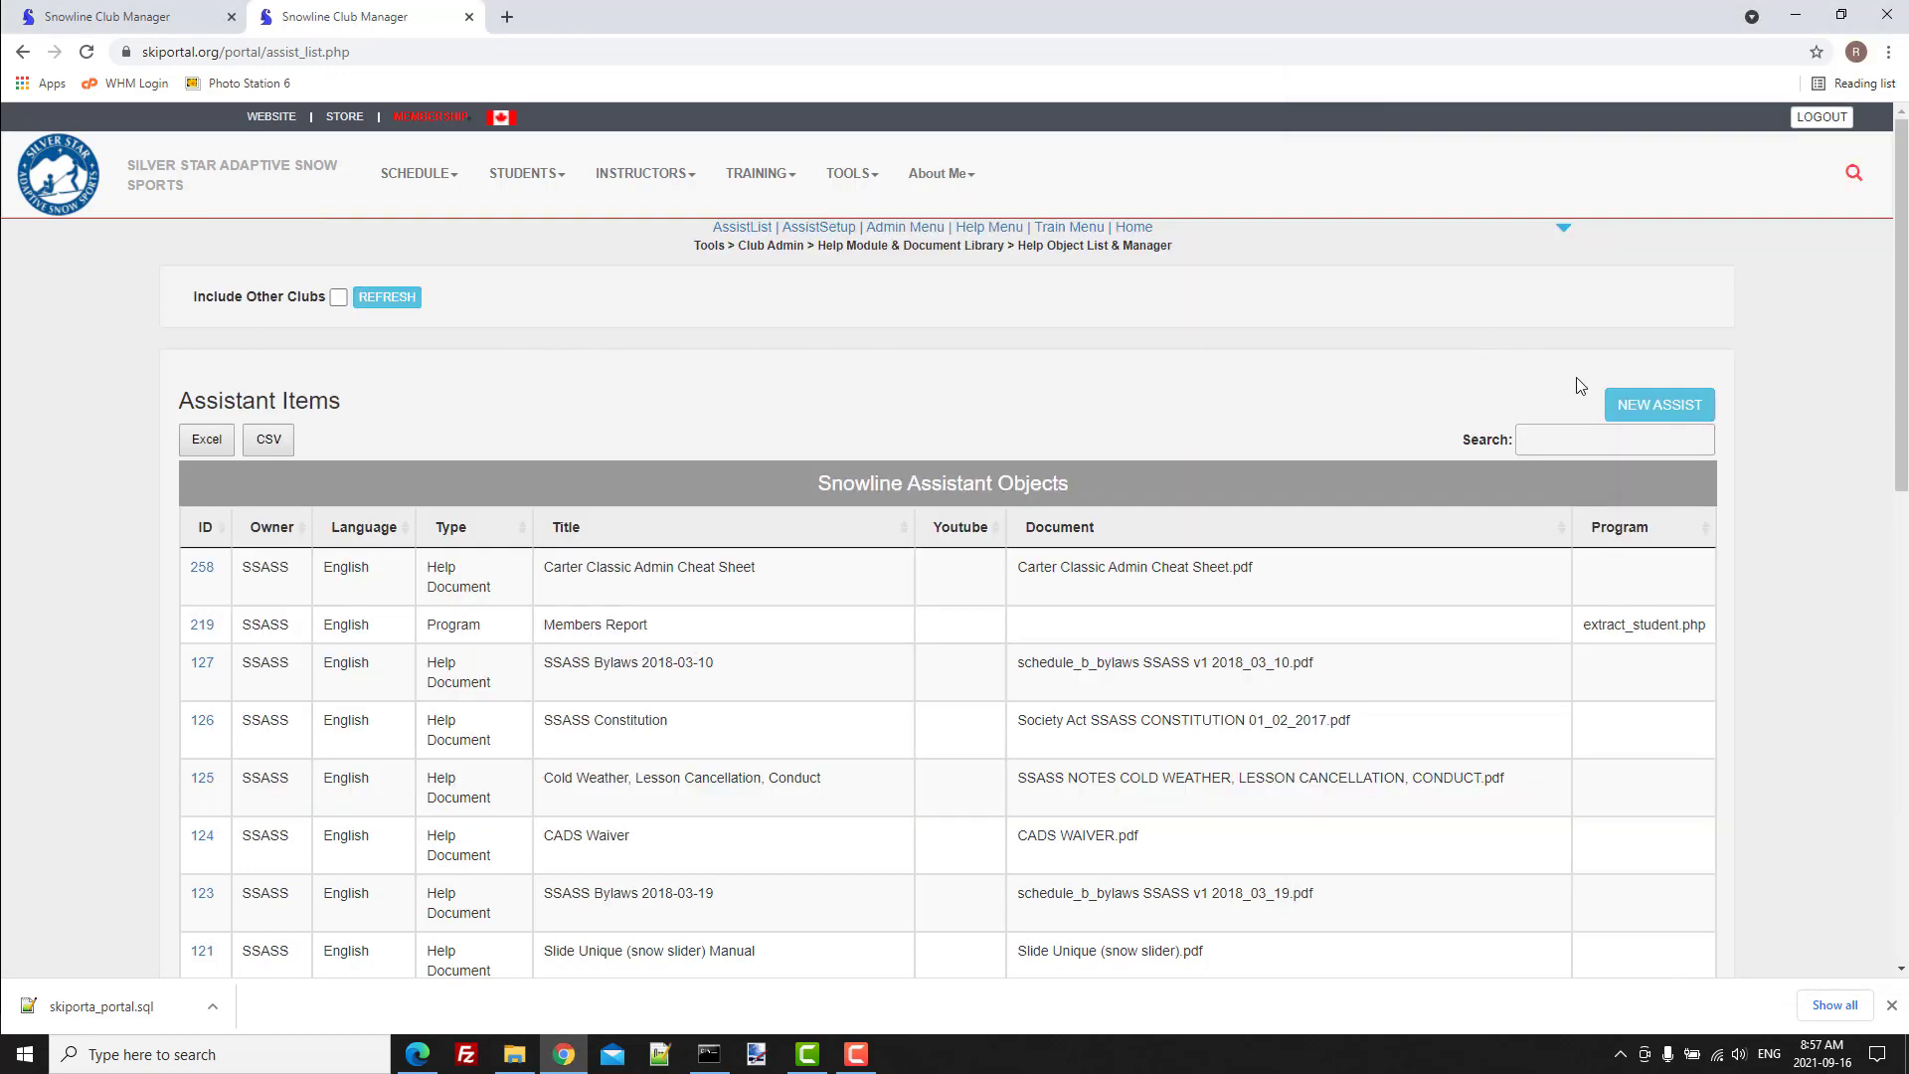
Create a new assist item titled "SSASS Operating Procedures" with the type Help Document.
left_click(1654, 411)
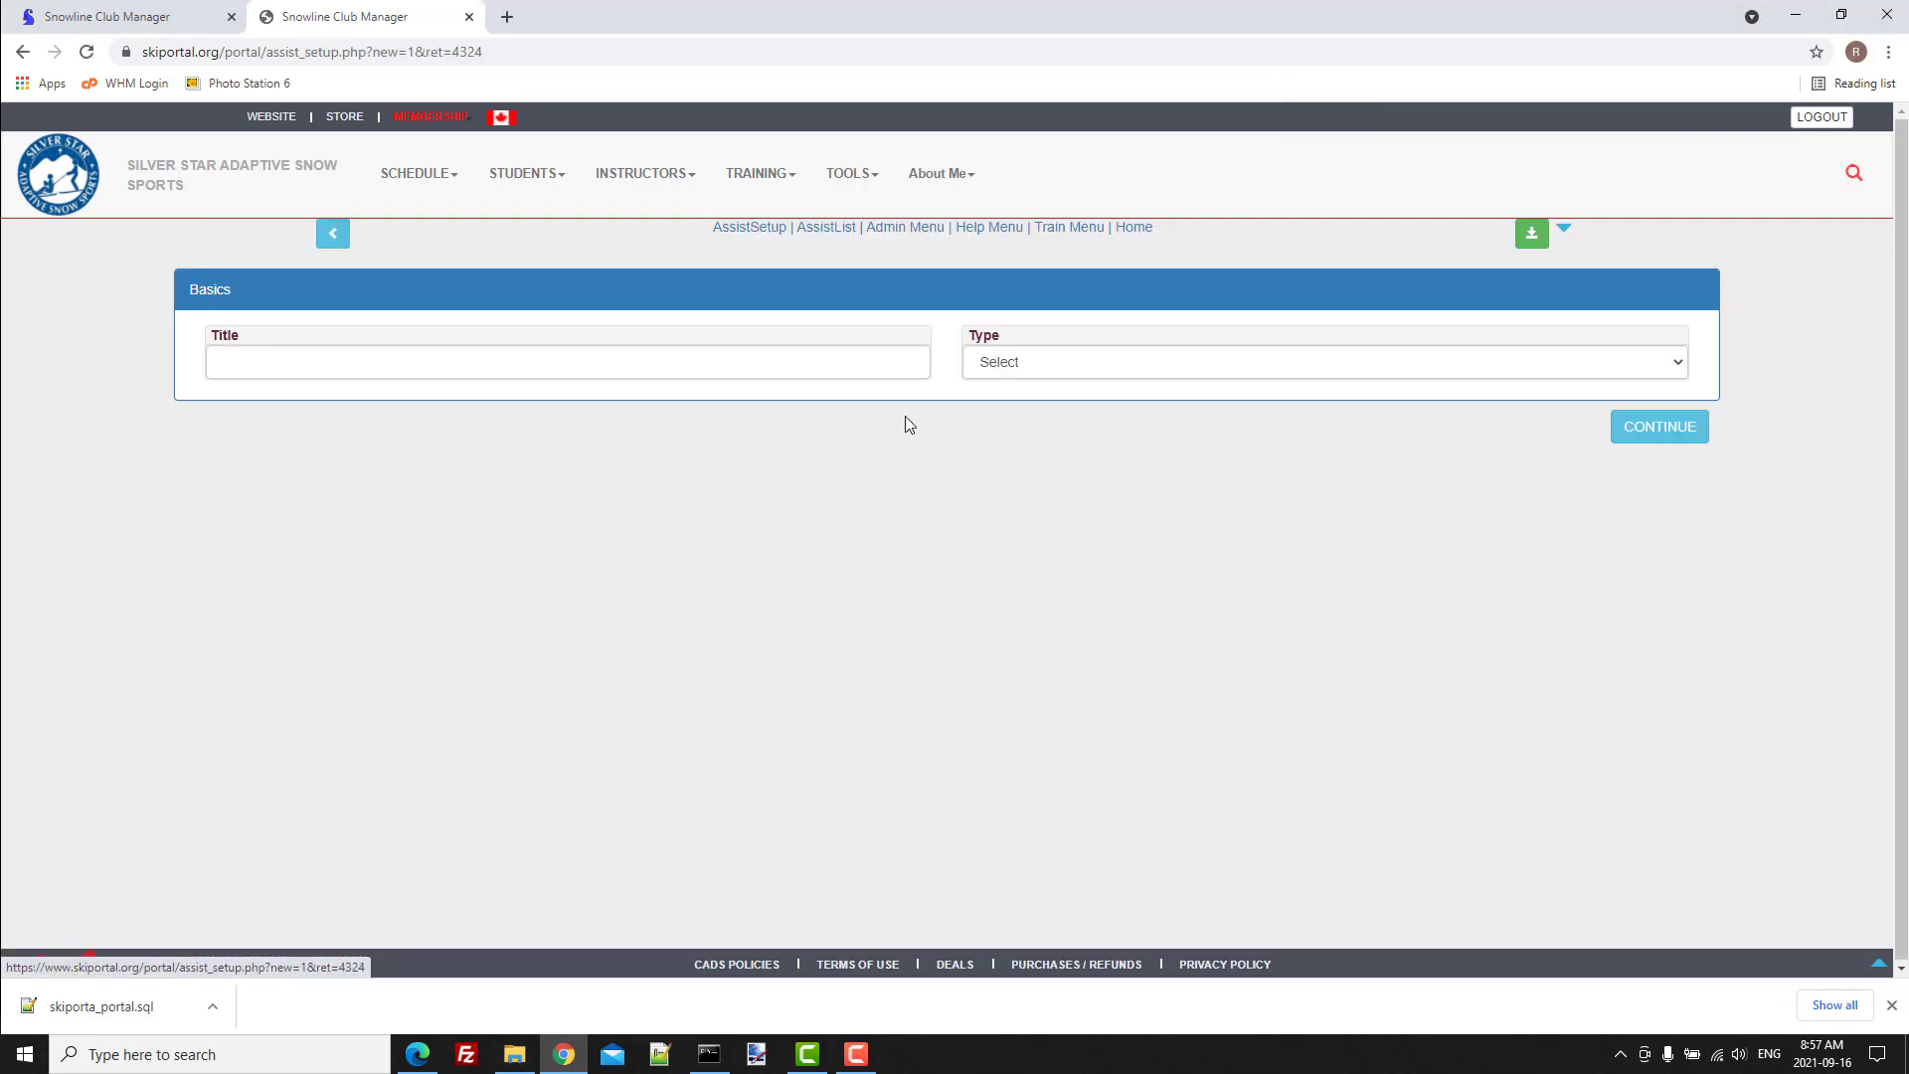
left_click(460, 369)
type("SSASS")
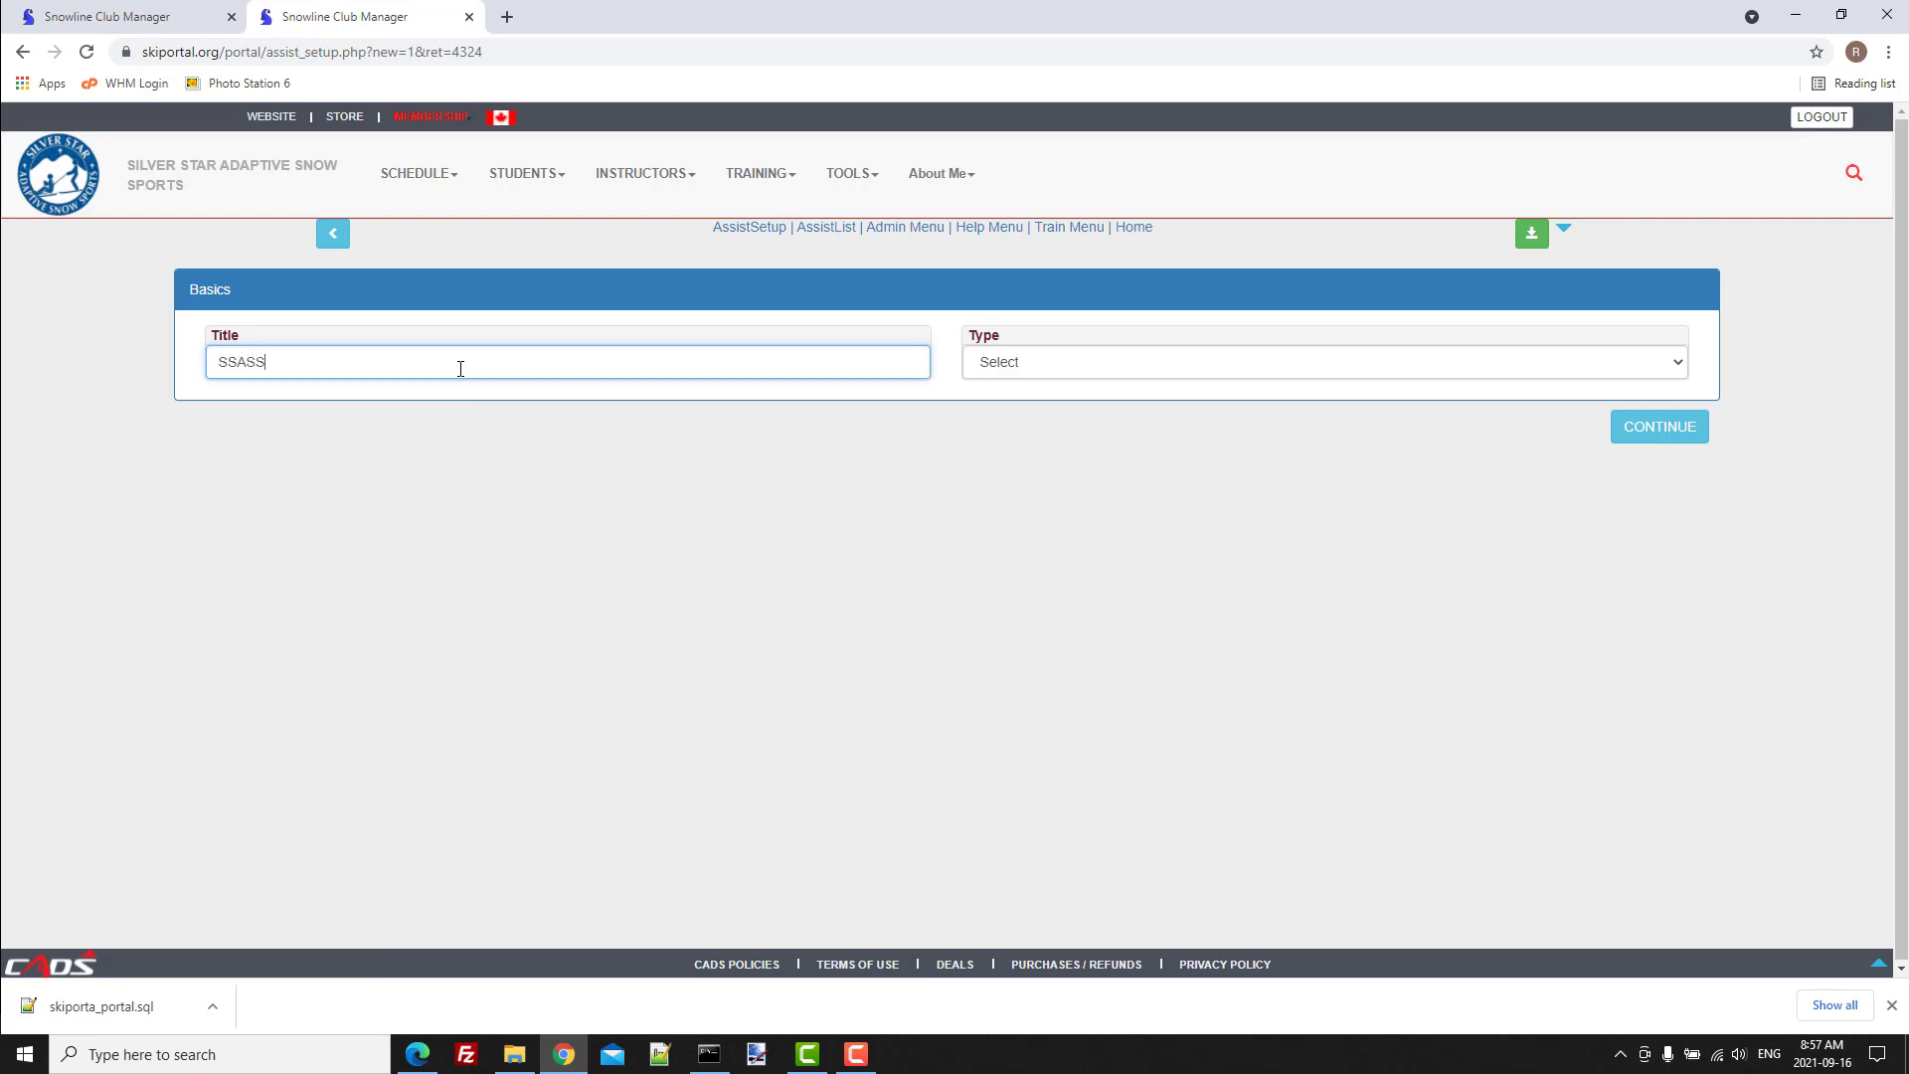
type(" Operating Procedures")
left_click(1266, 361)
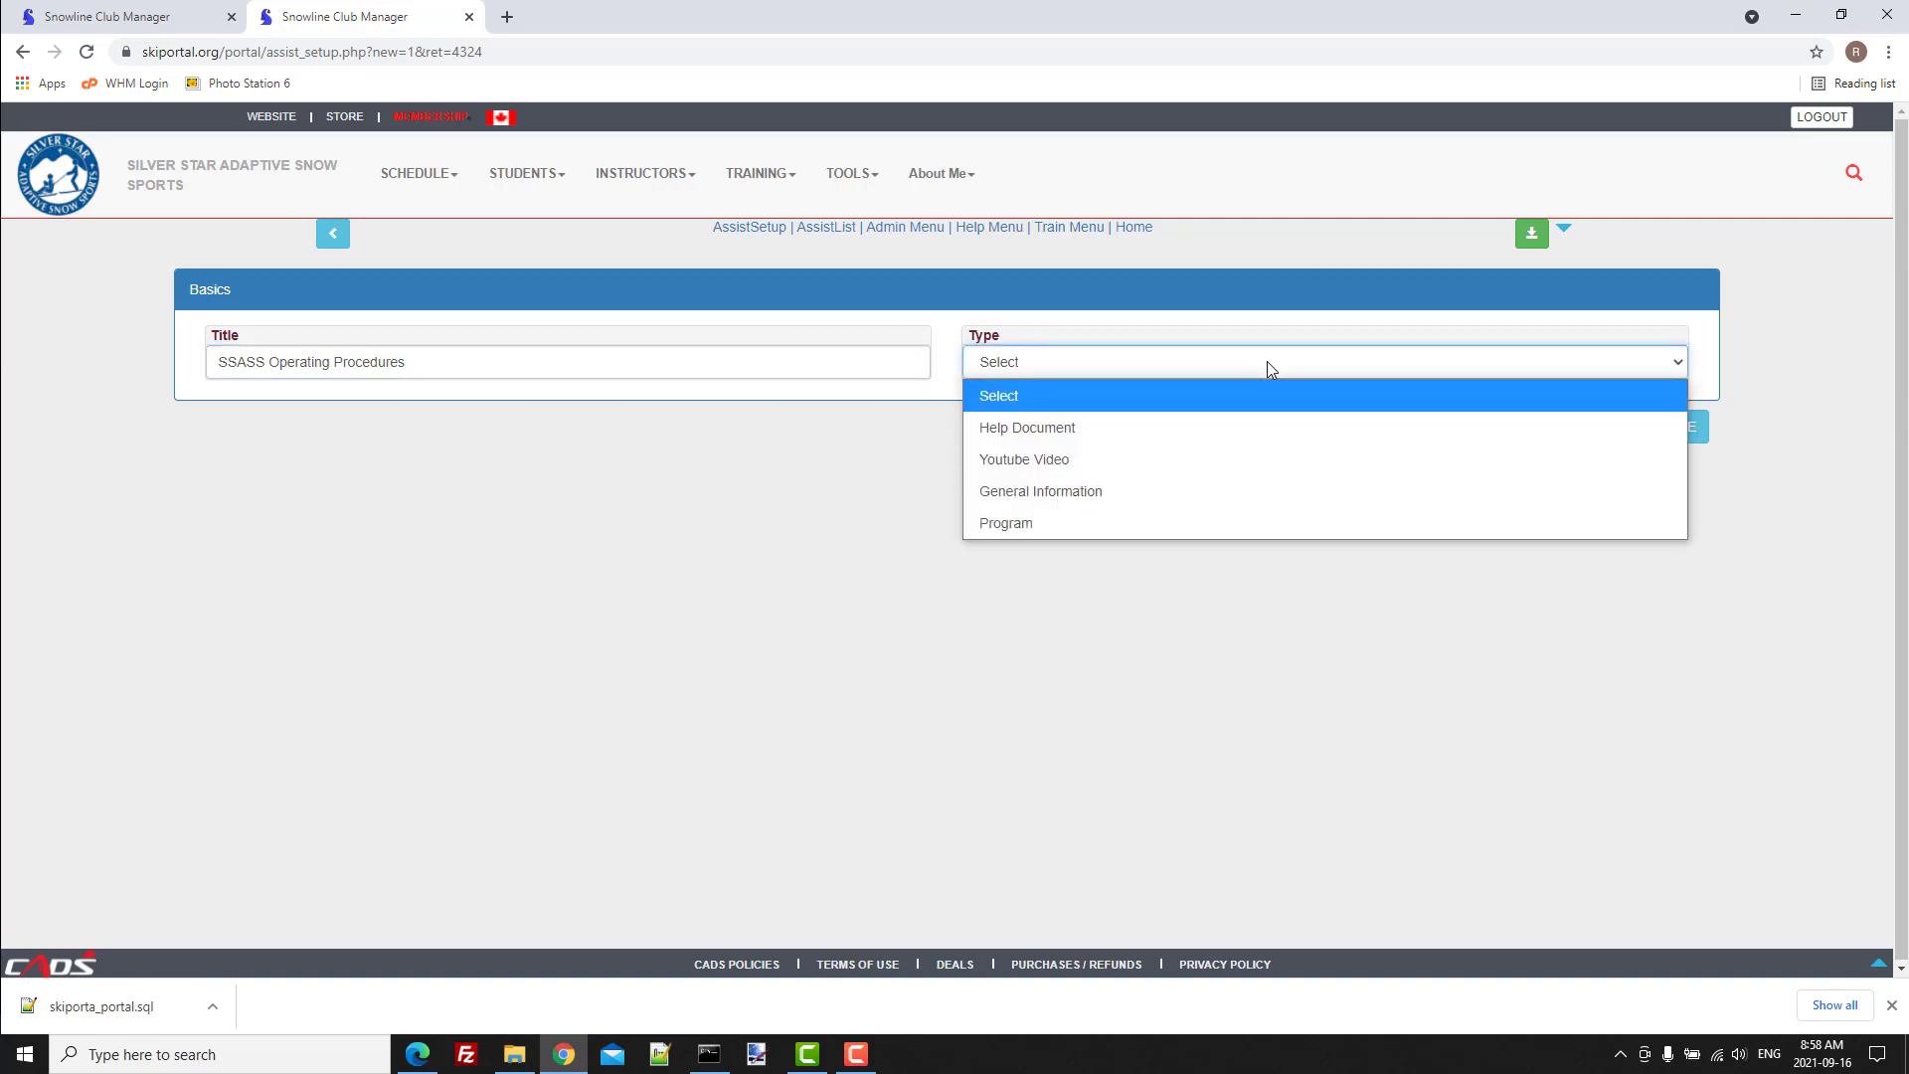
left_click(1064, 429)
left_click(1658, 426)
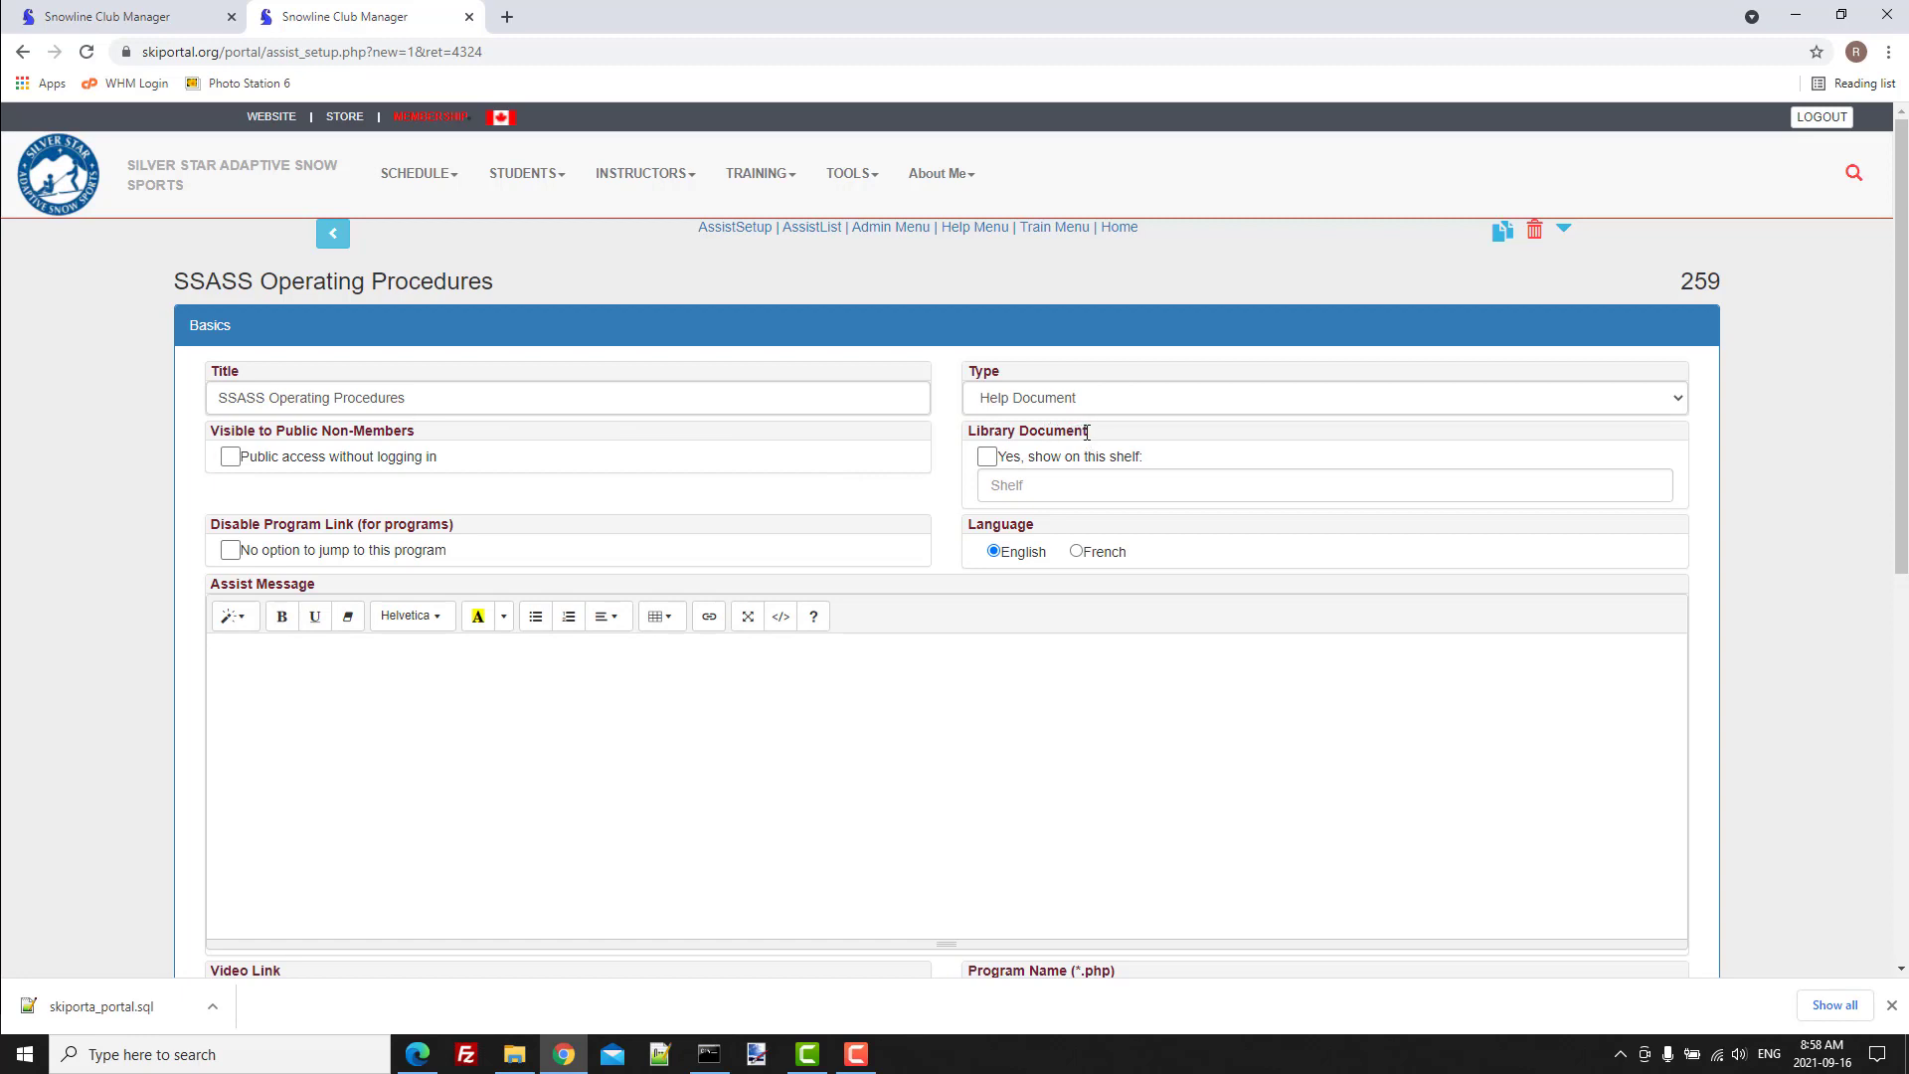
Mark the item as a library document shown on the "Club Admin" shelf.
left_click_drag(1086, 432, 967, 434)
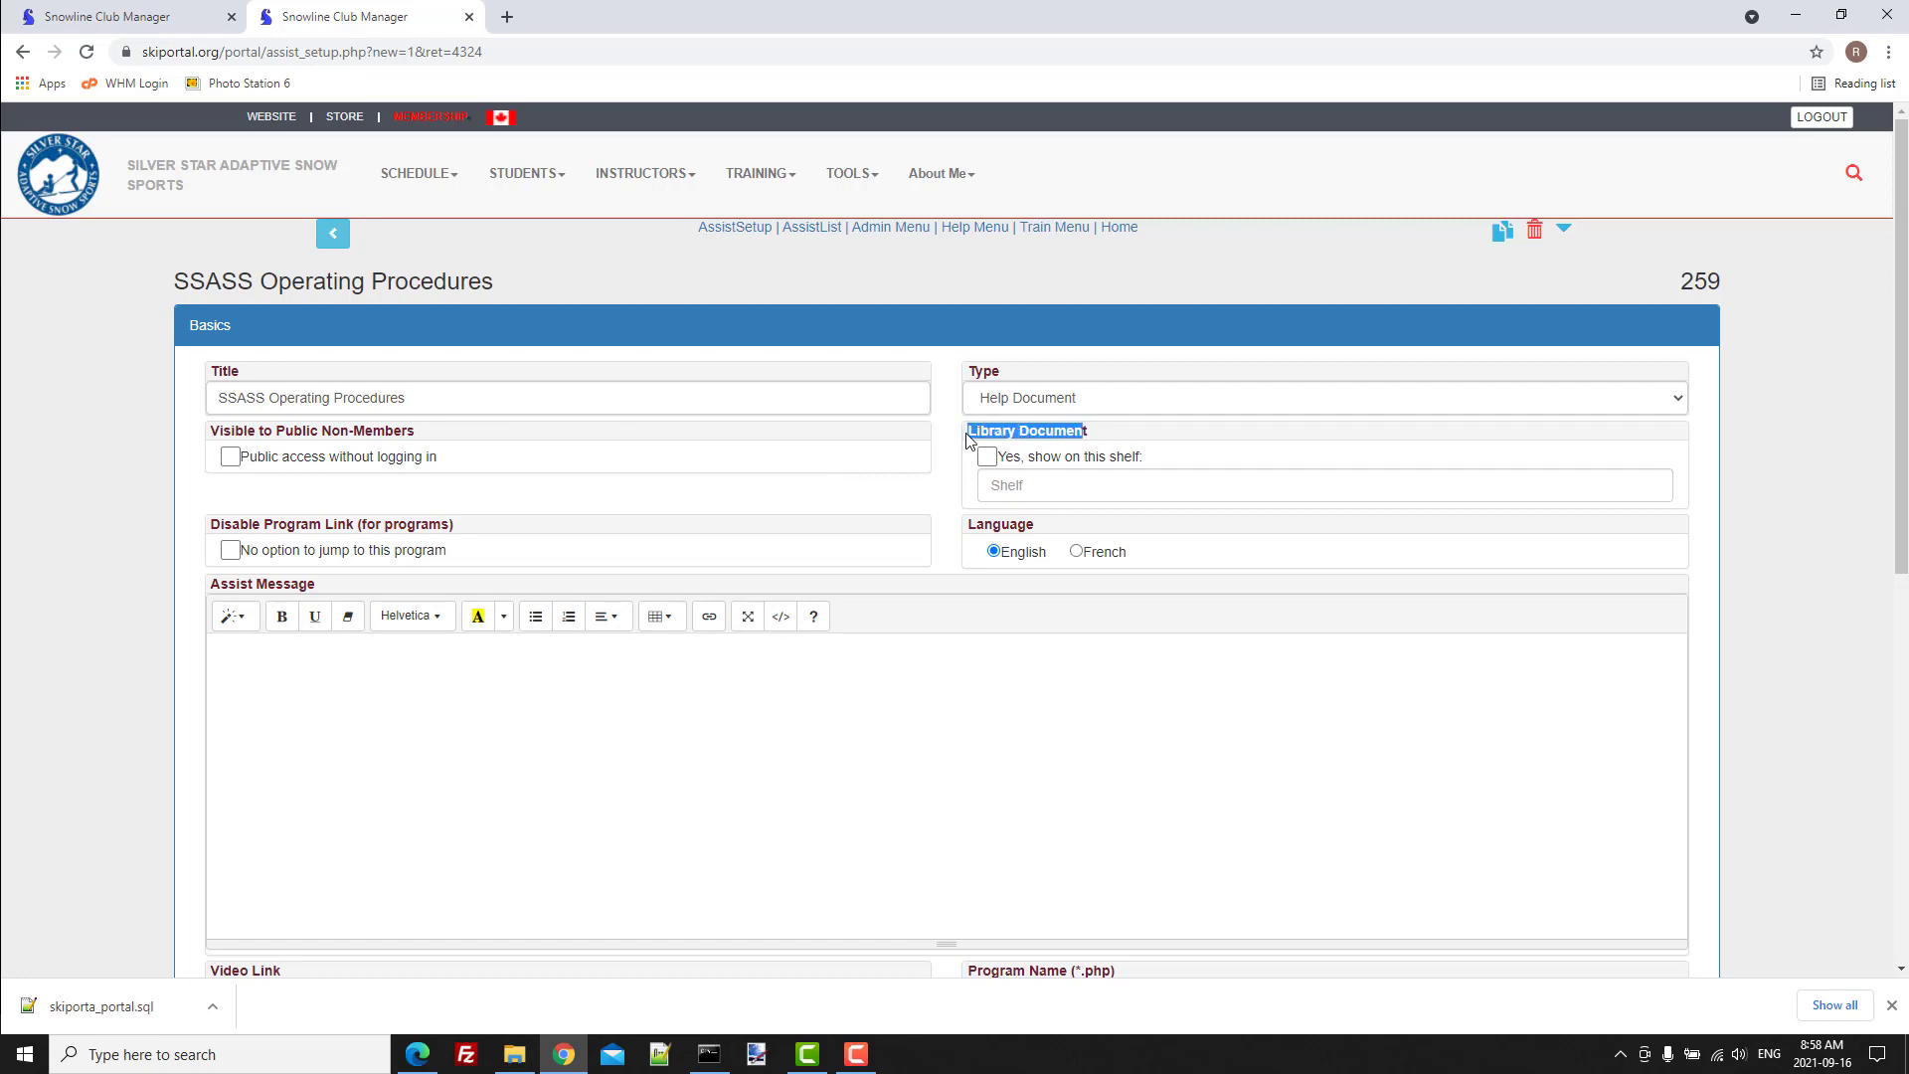
left_click(986, 457)
left_click(1020, 487)
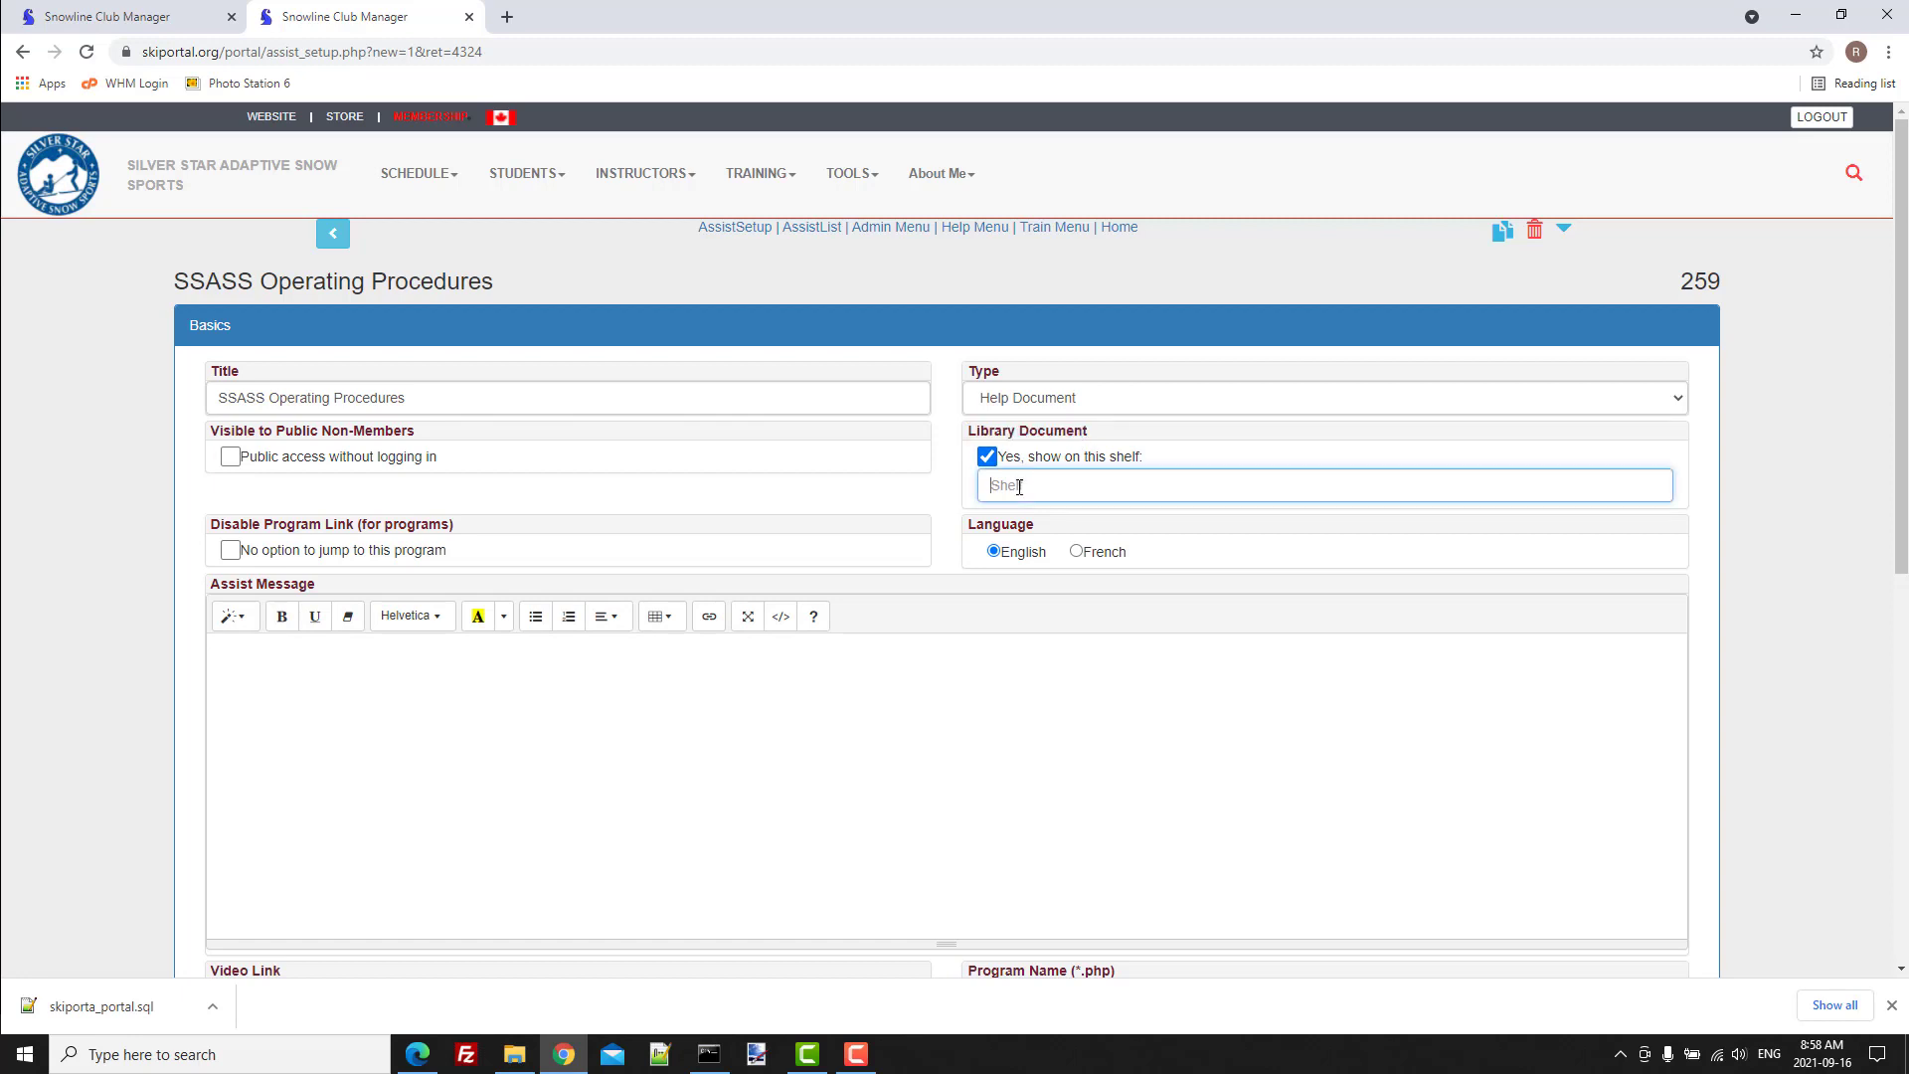
type("ClubAdmin")
left_click(1021, 487)
Fill the assist message with "Silverstar operating procedures manual for instructors and club administrators.".
left_click(278, 662)
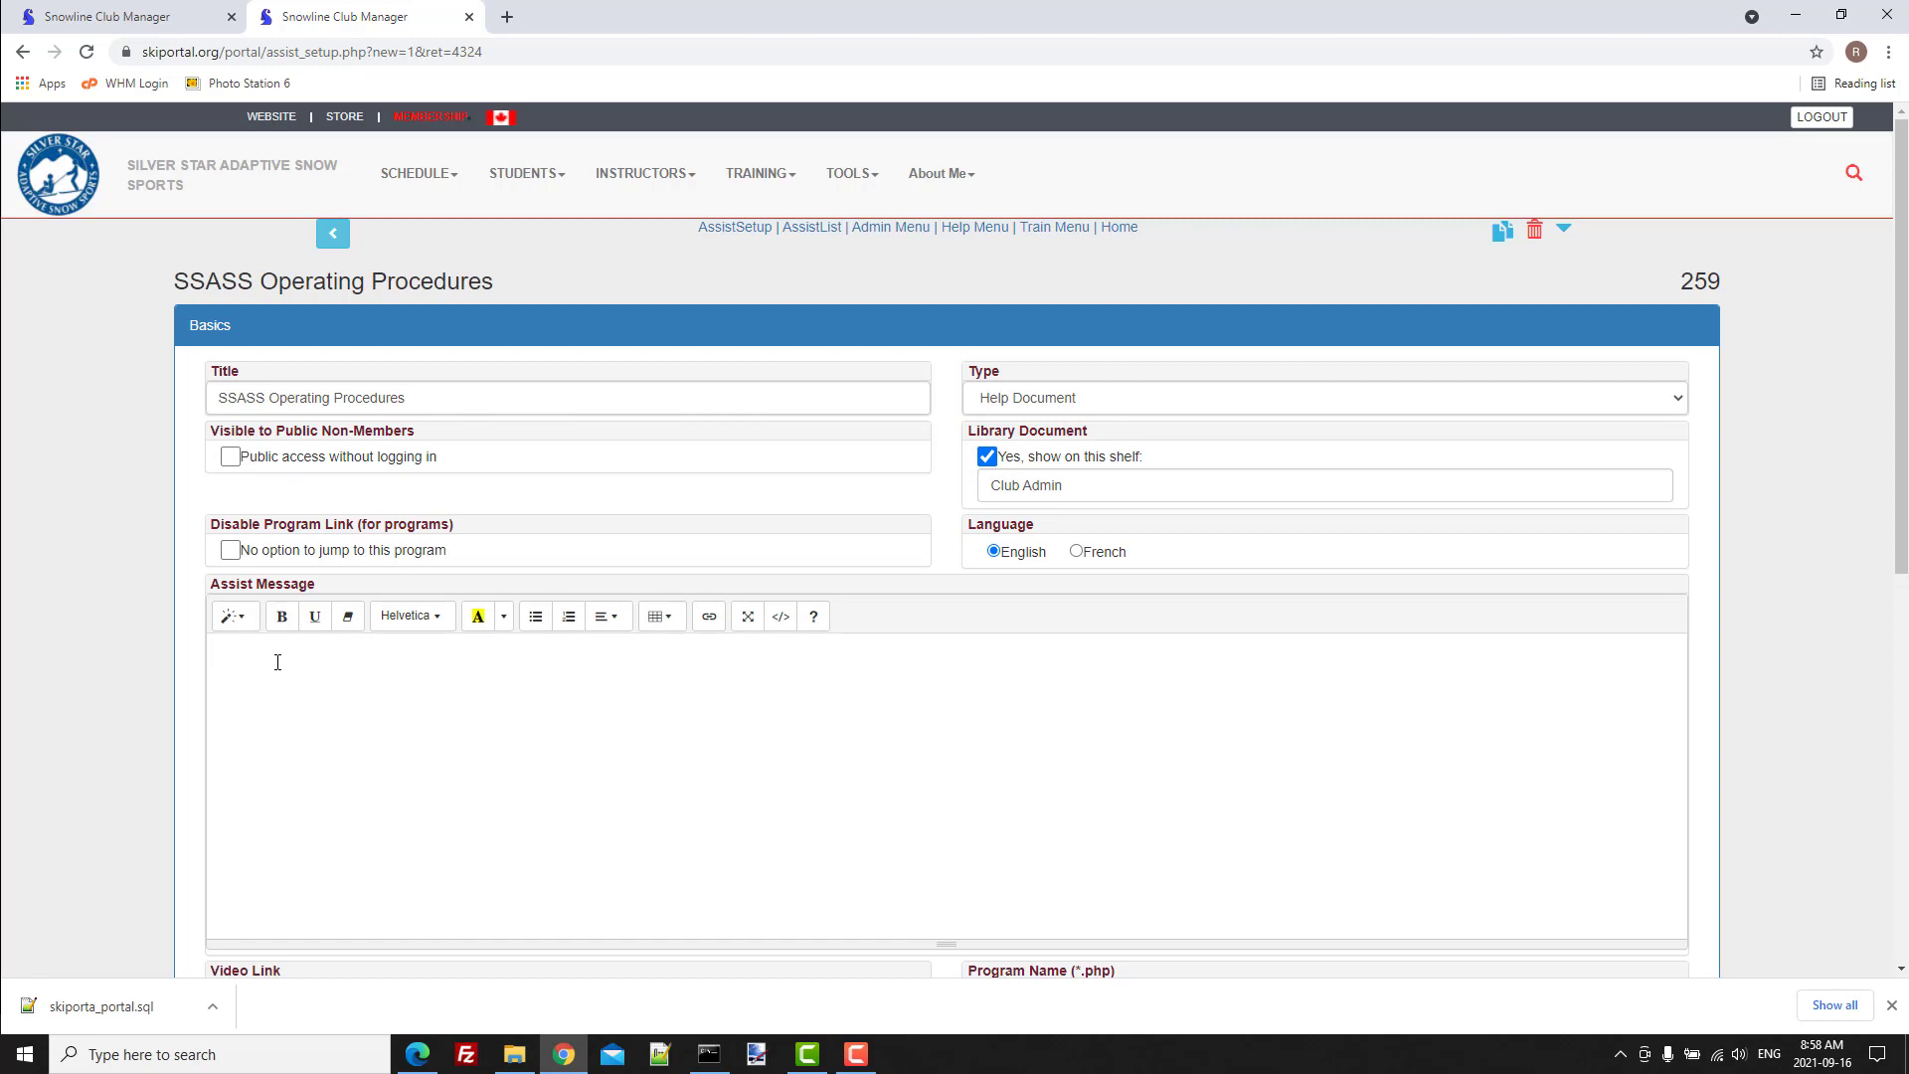
type("Silverstar operating procedures manual for instructors and club administrators")
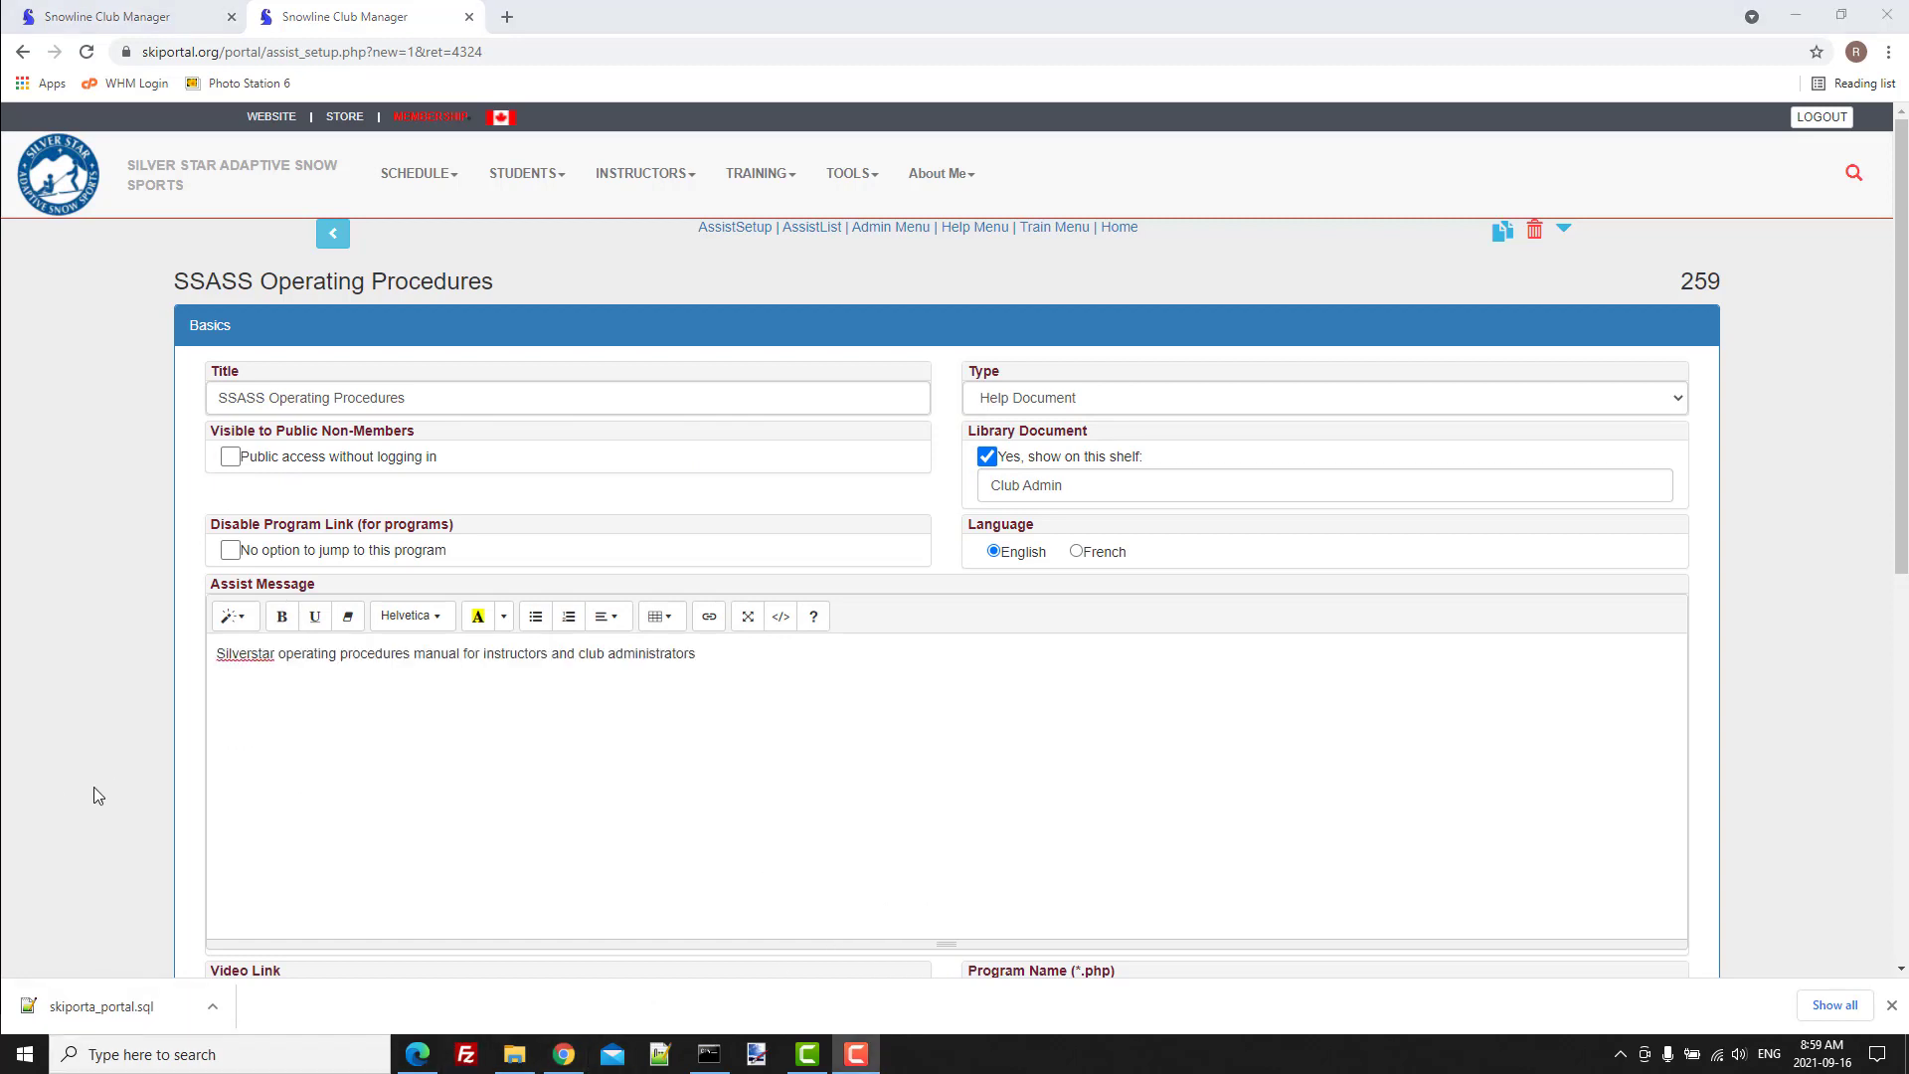
scroll(93, 786, "down", 3)
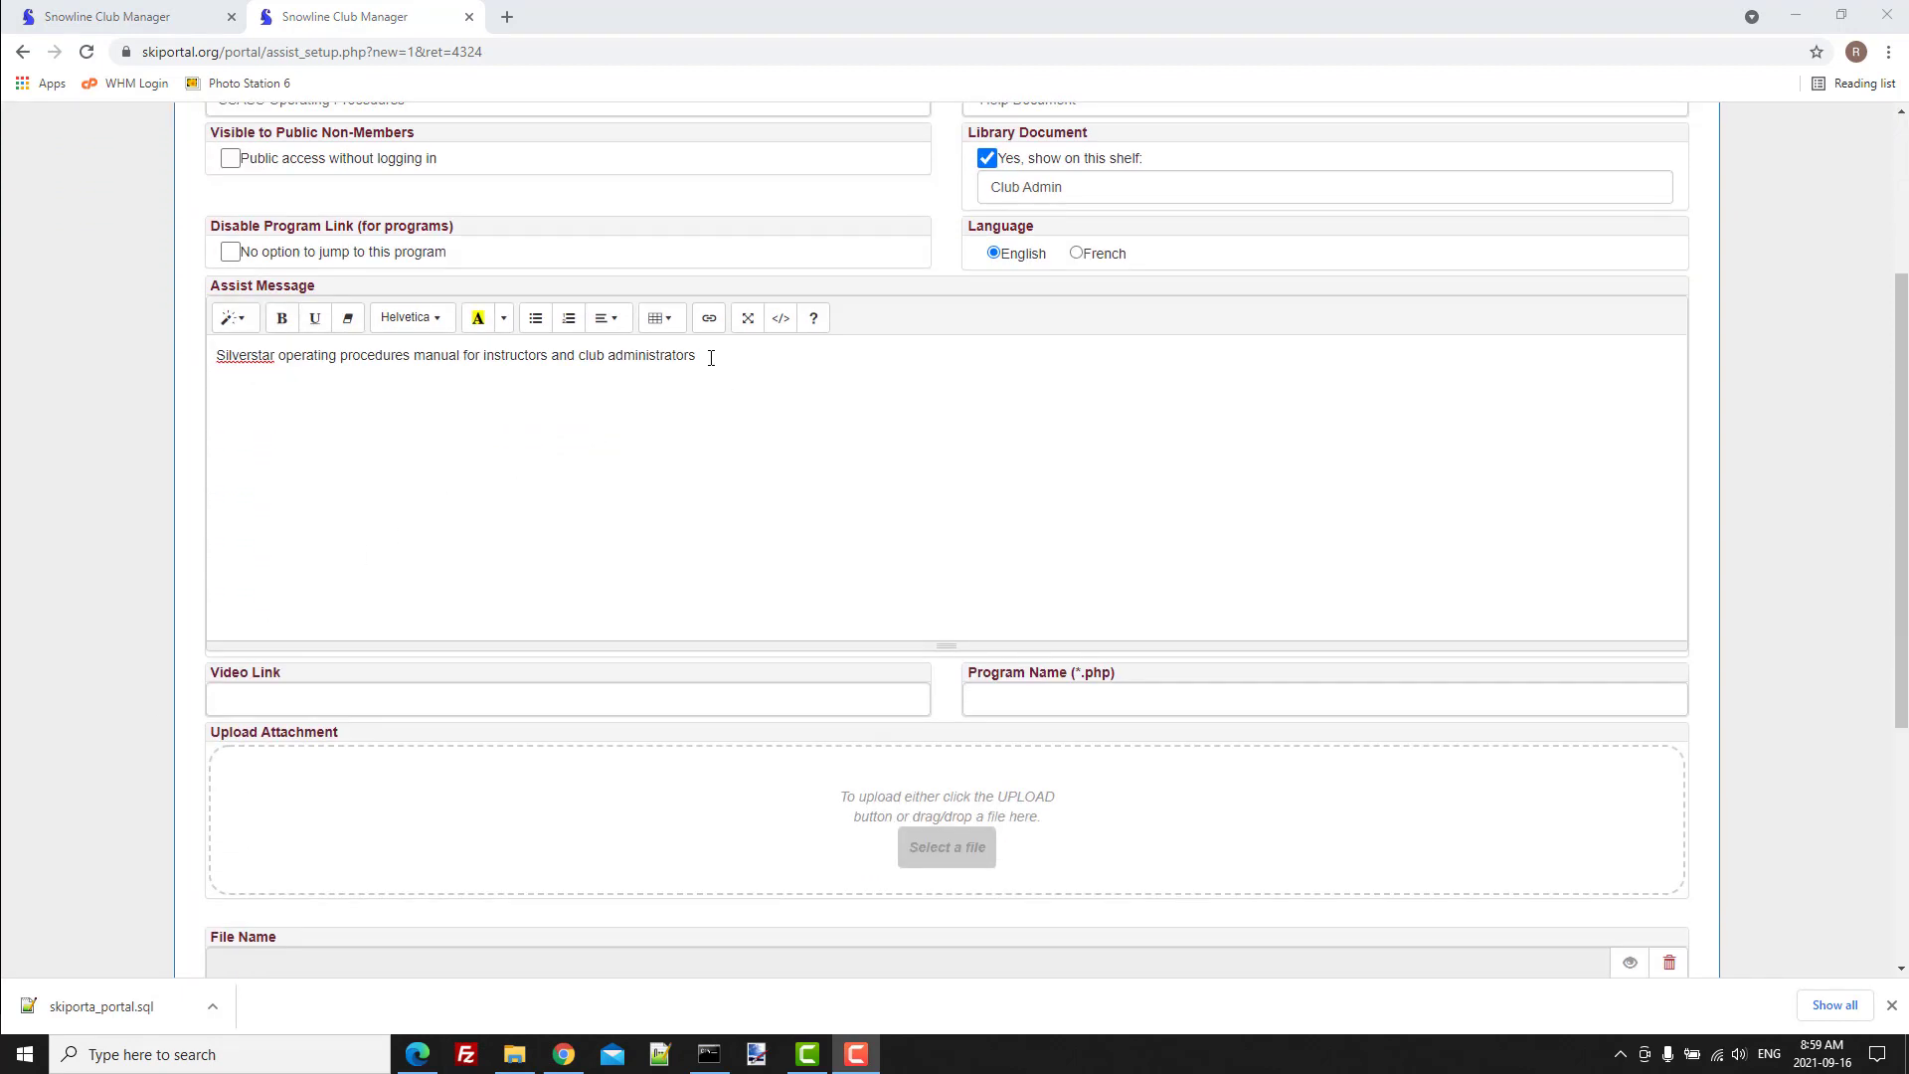
left_click_drag(697, 356, 217, 378)
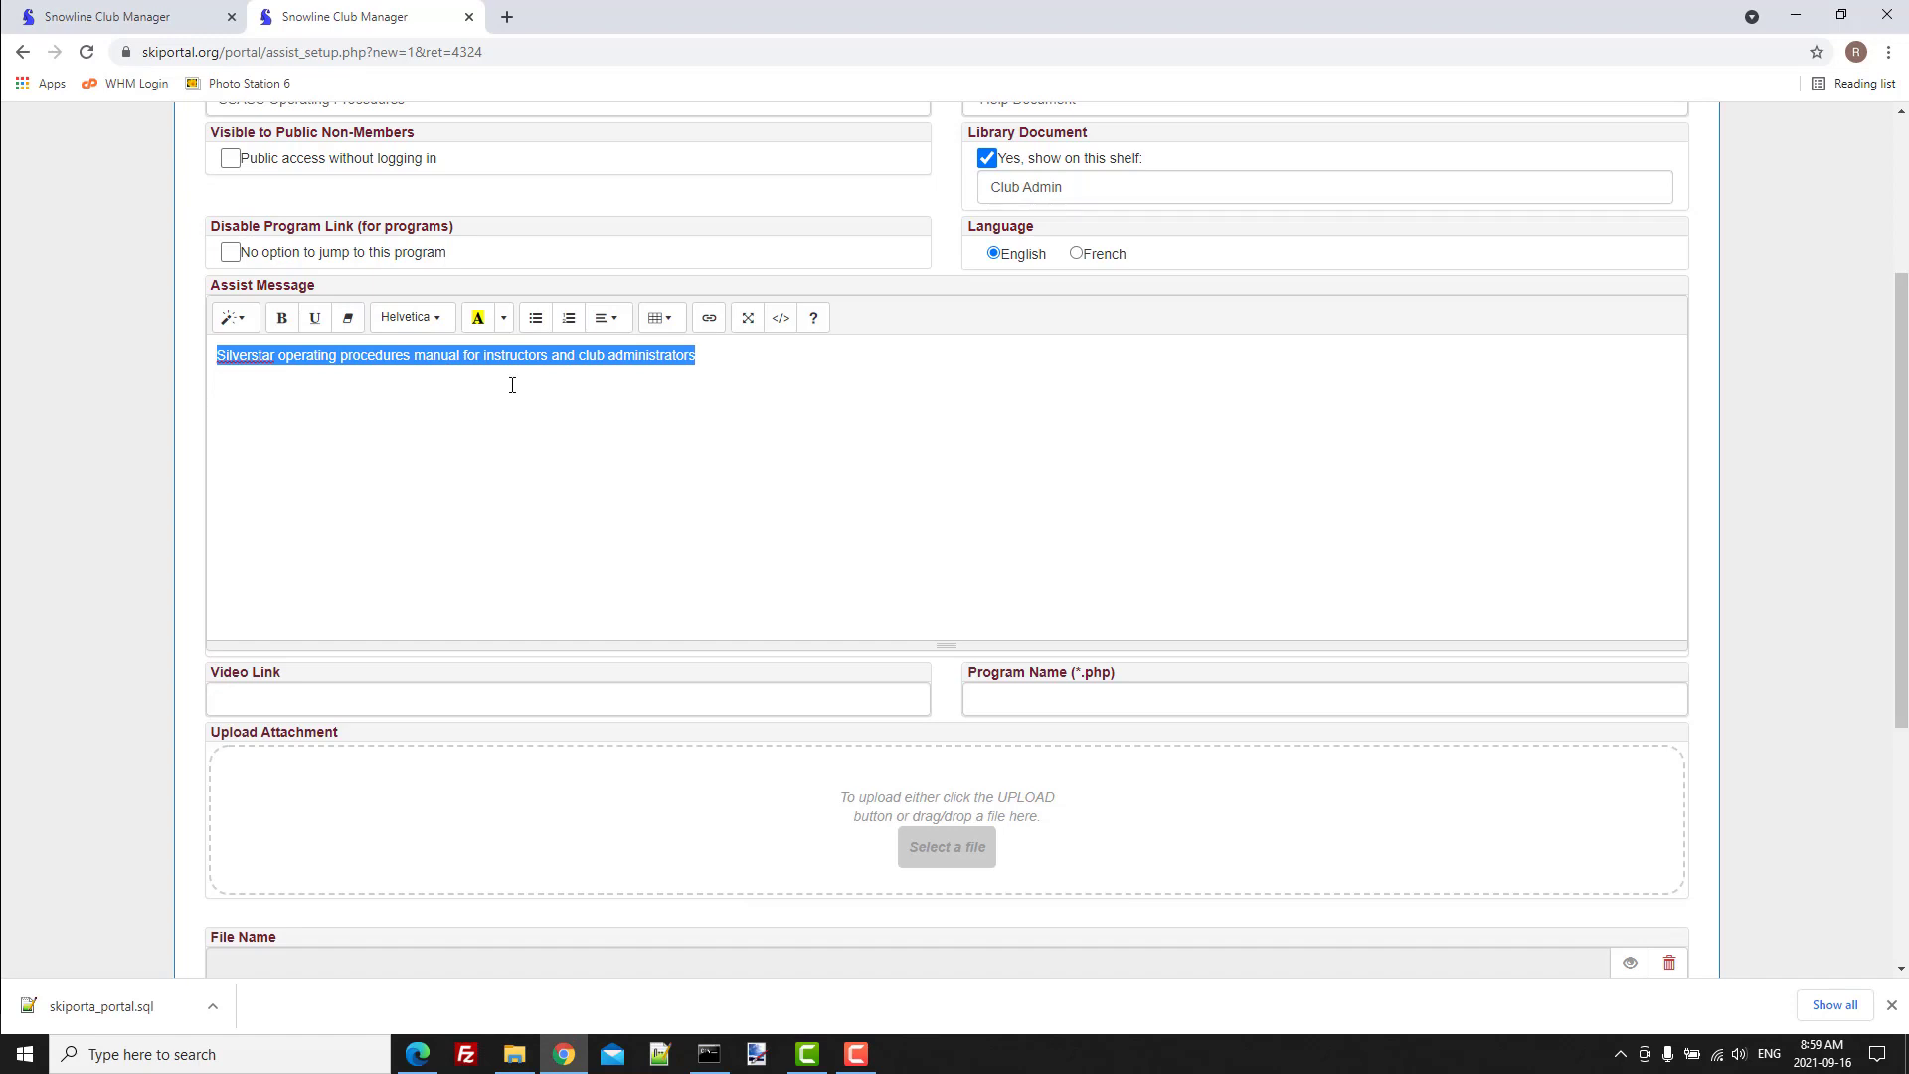
left_click(1059, 390)
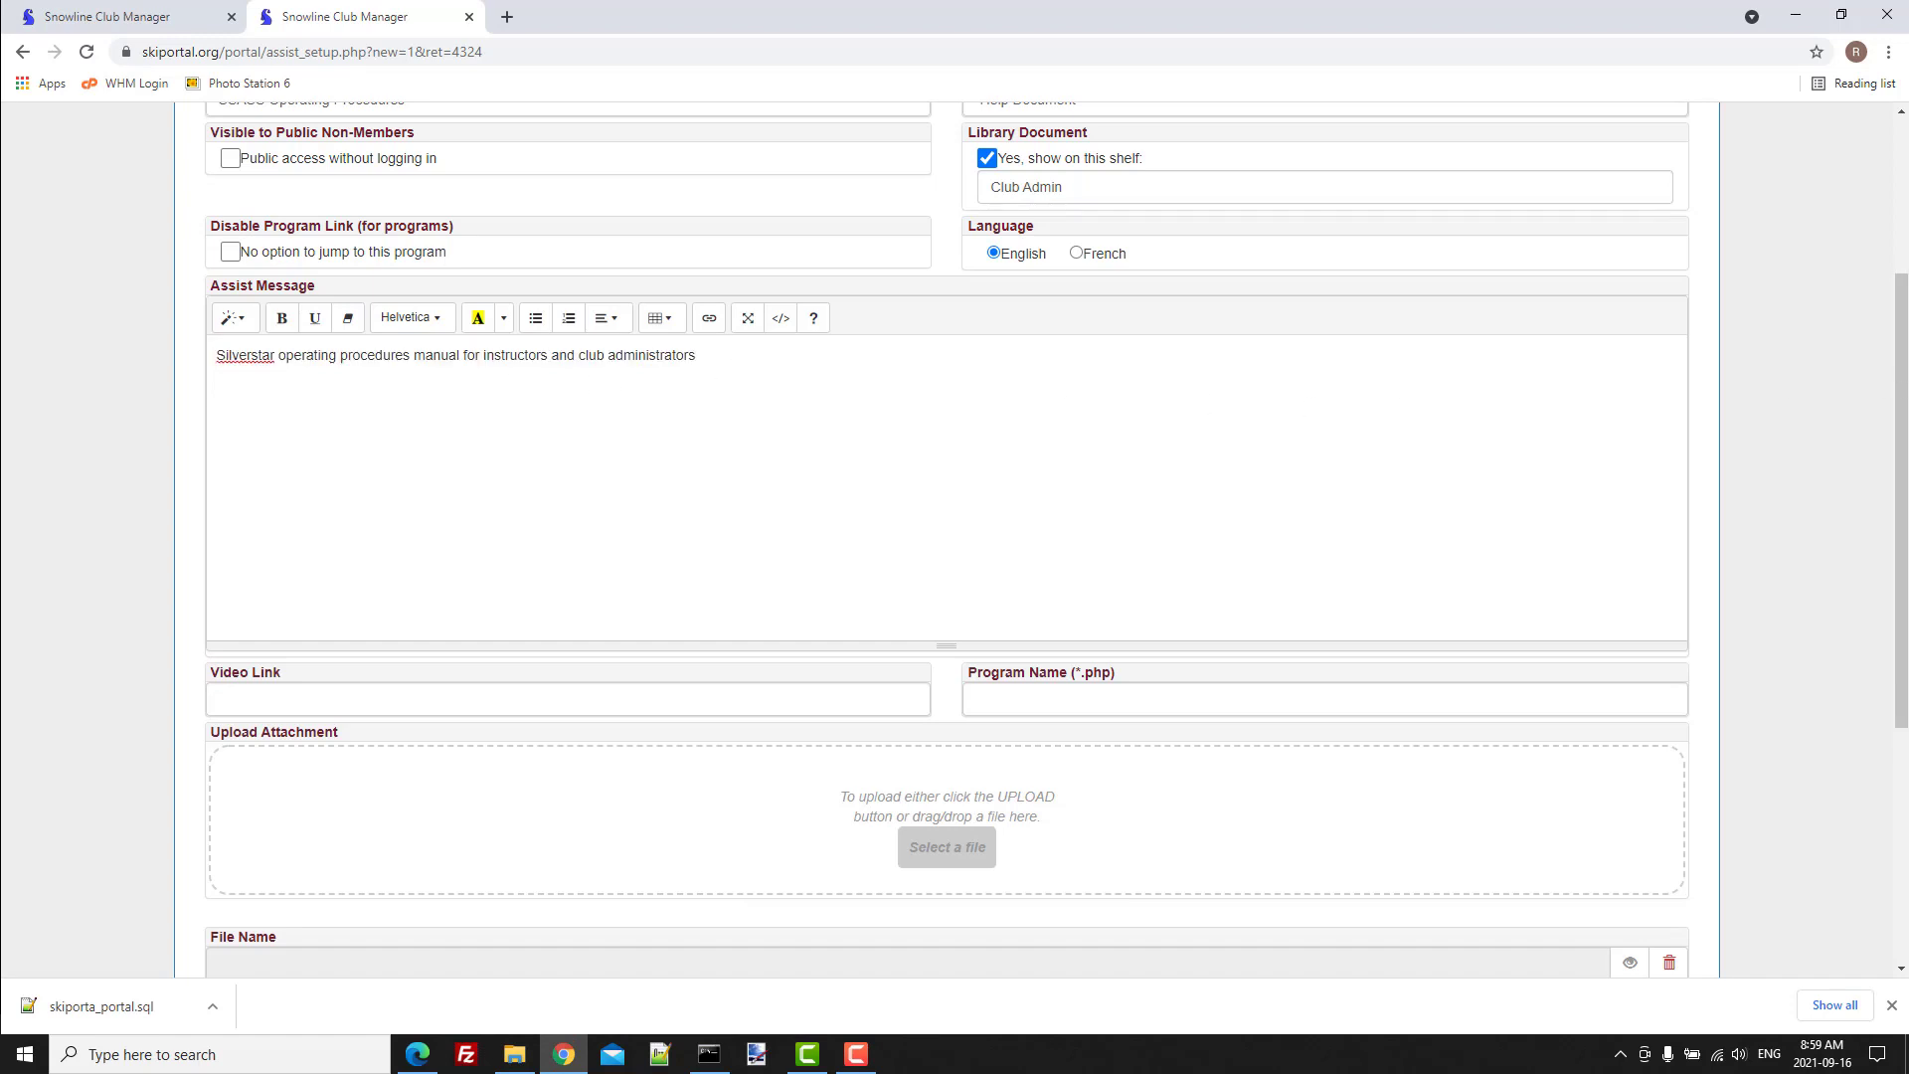
left_click_drag(1903, 385, 1906, 296)
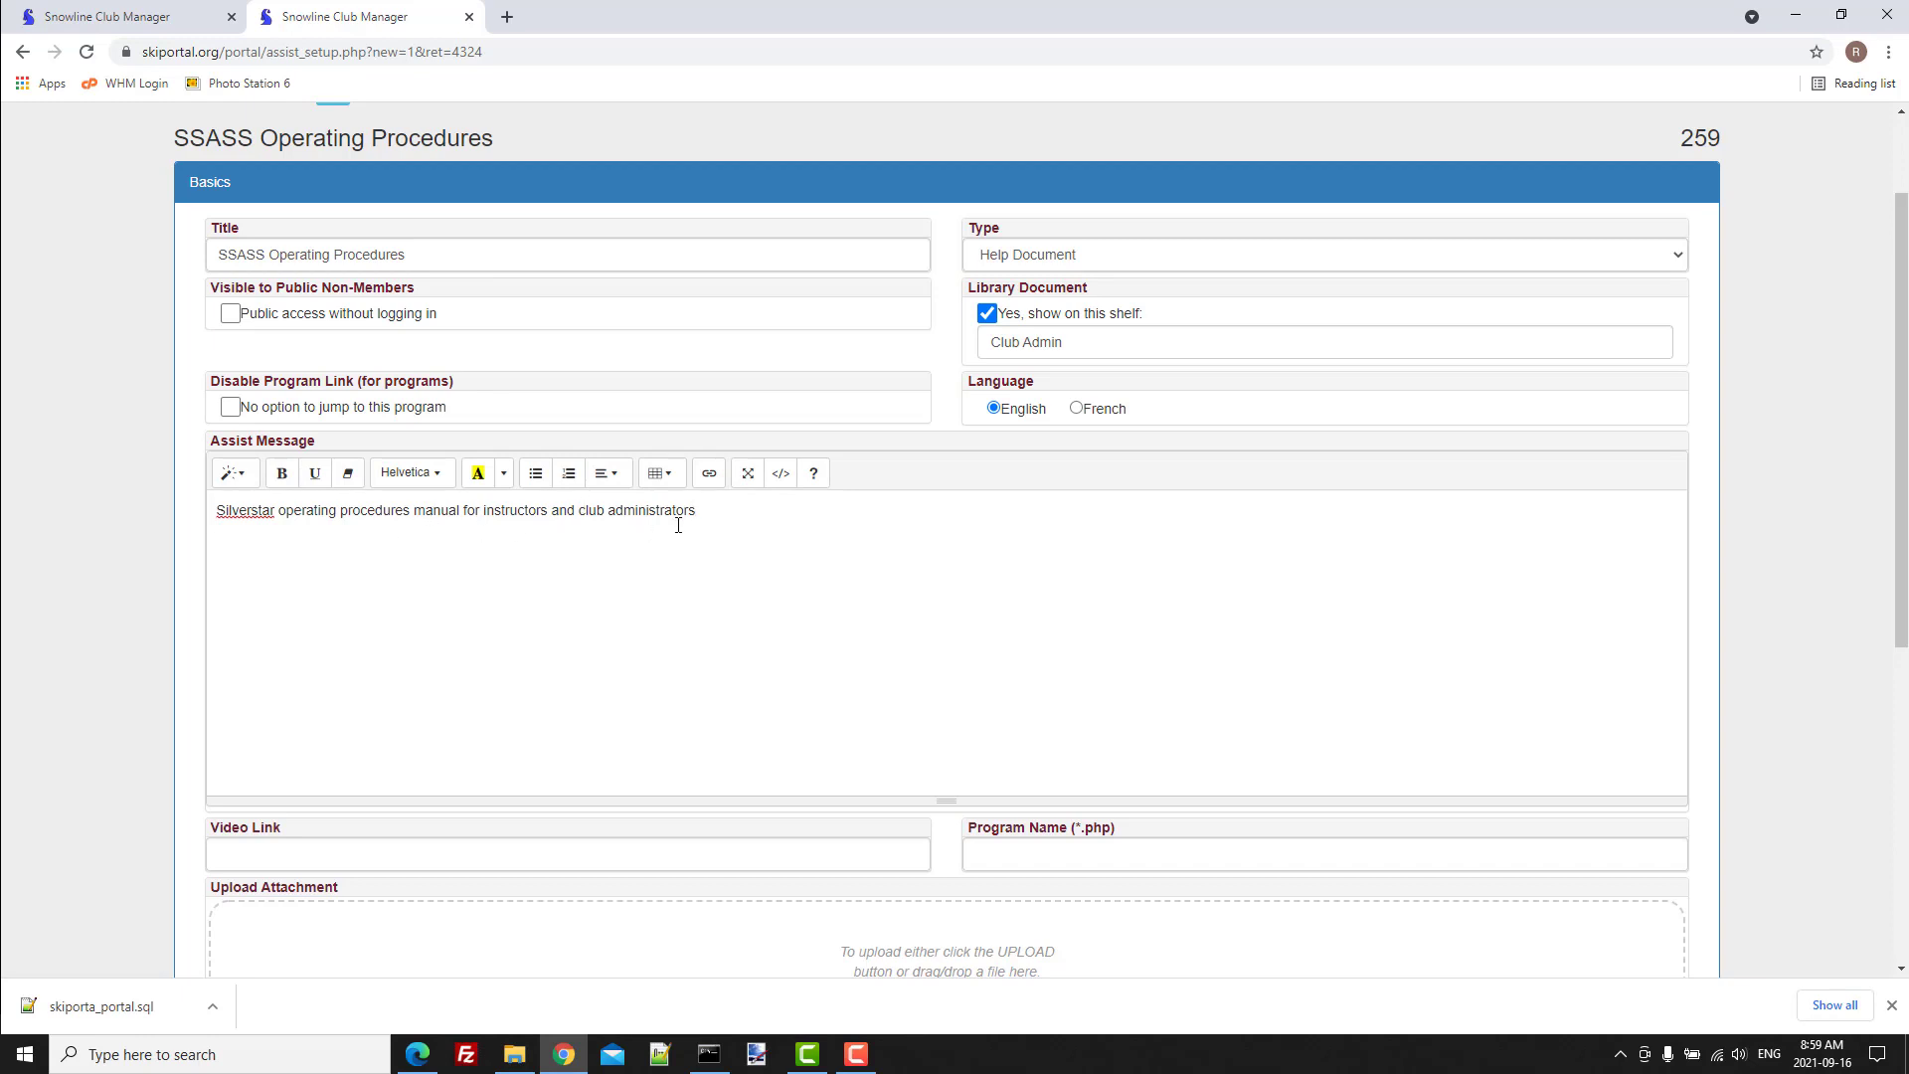
Upload "100 Silver Star Adaptive Snow Sports Operations and Procedure Manual 01_29_2019.pdf" from the Instructors folder as the item's attachment.
scroll(707, 524, "down", 2)
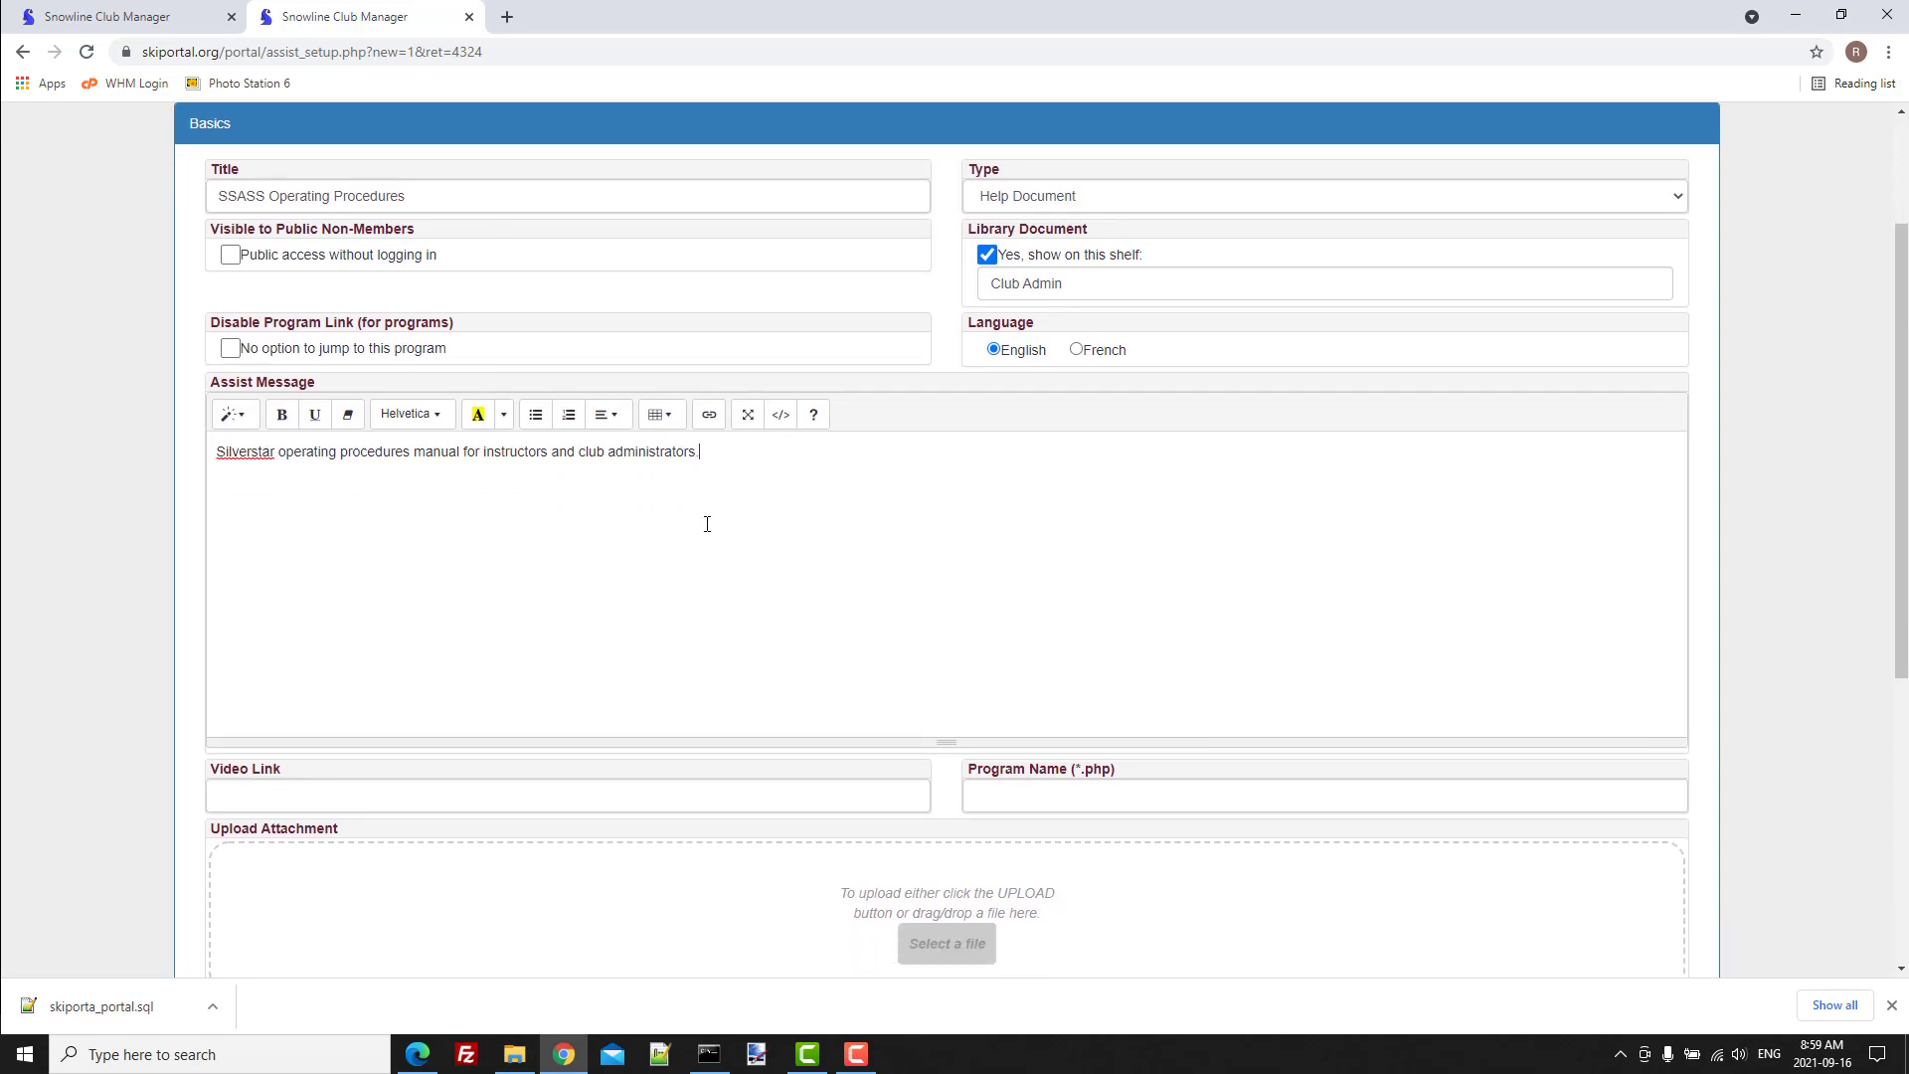
scroll(705, 524, "down", 1)
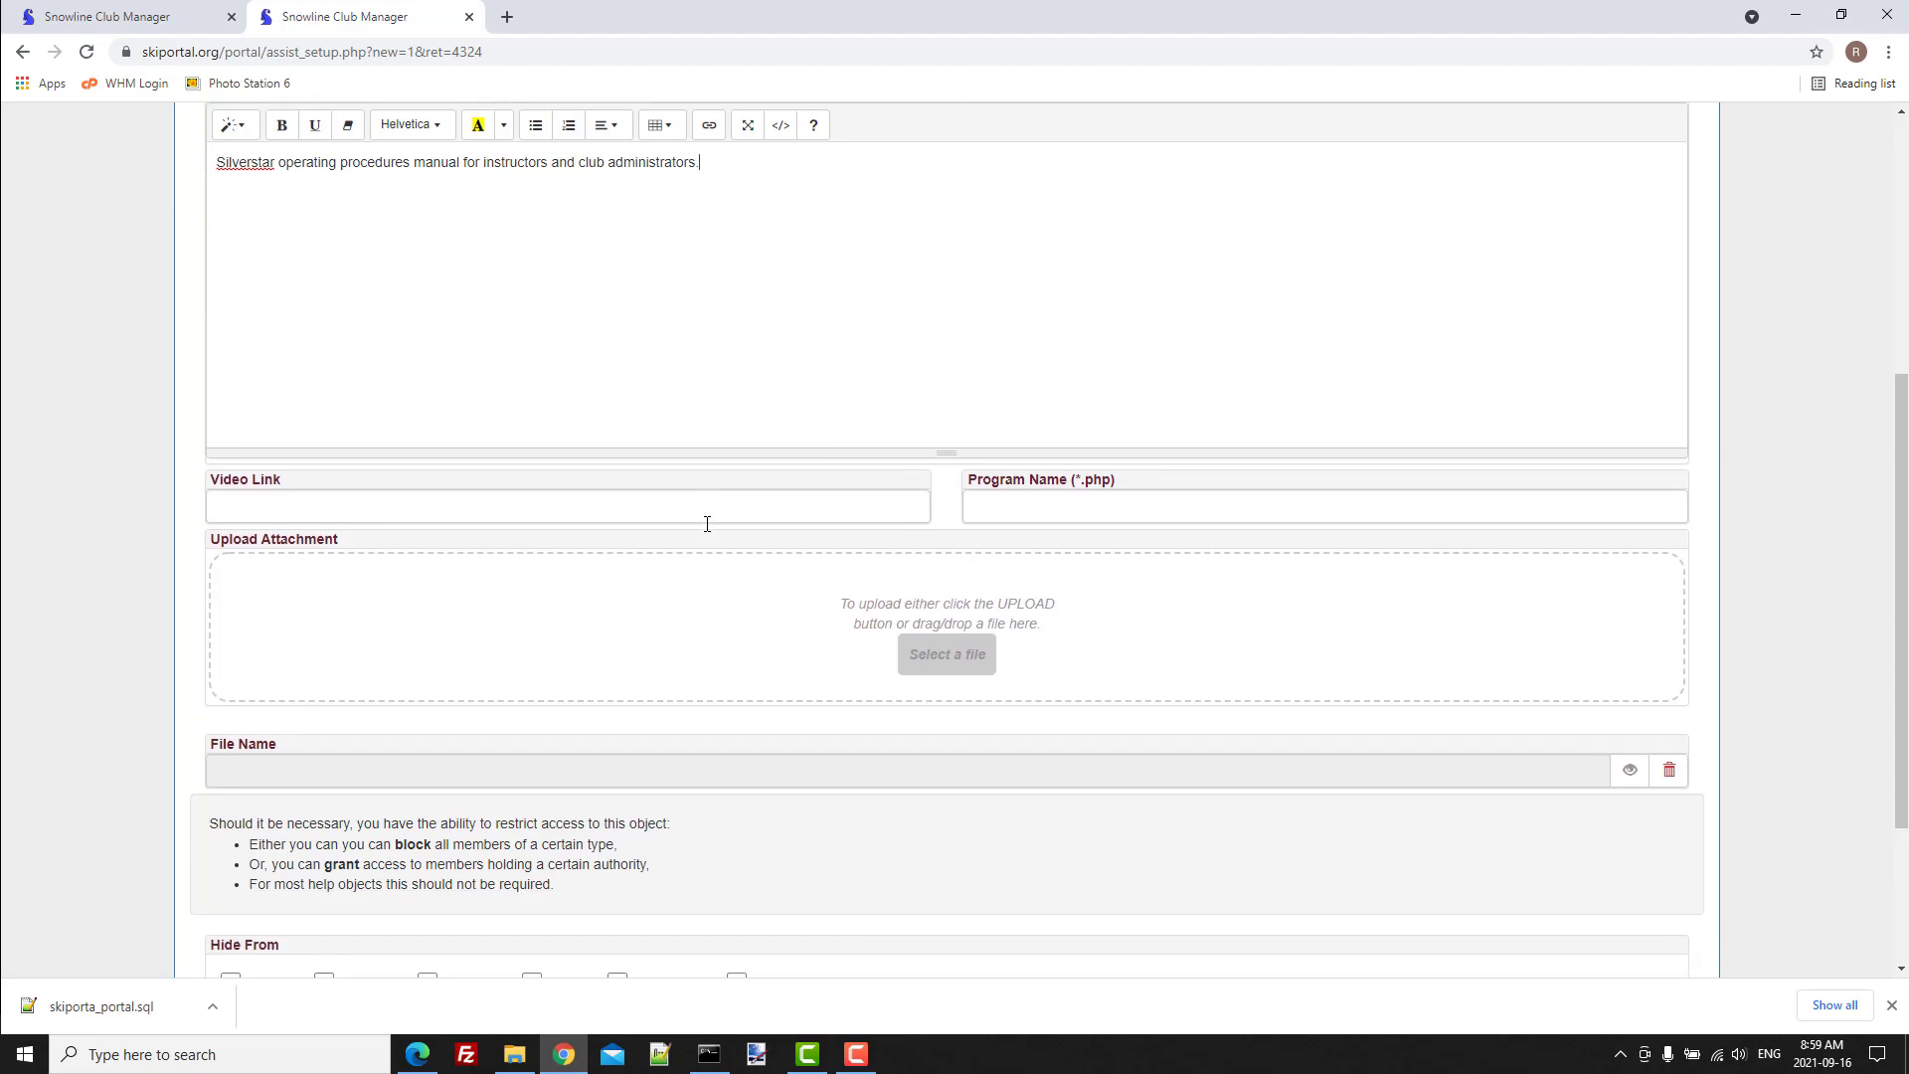
key("alt+Tab")
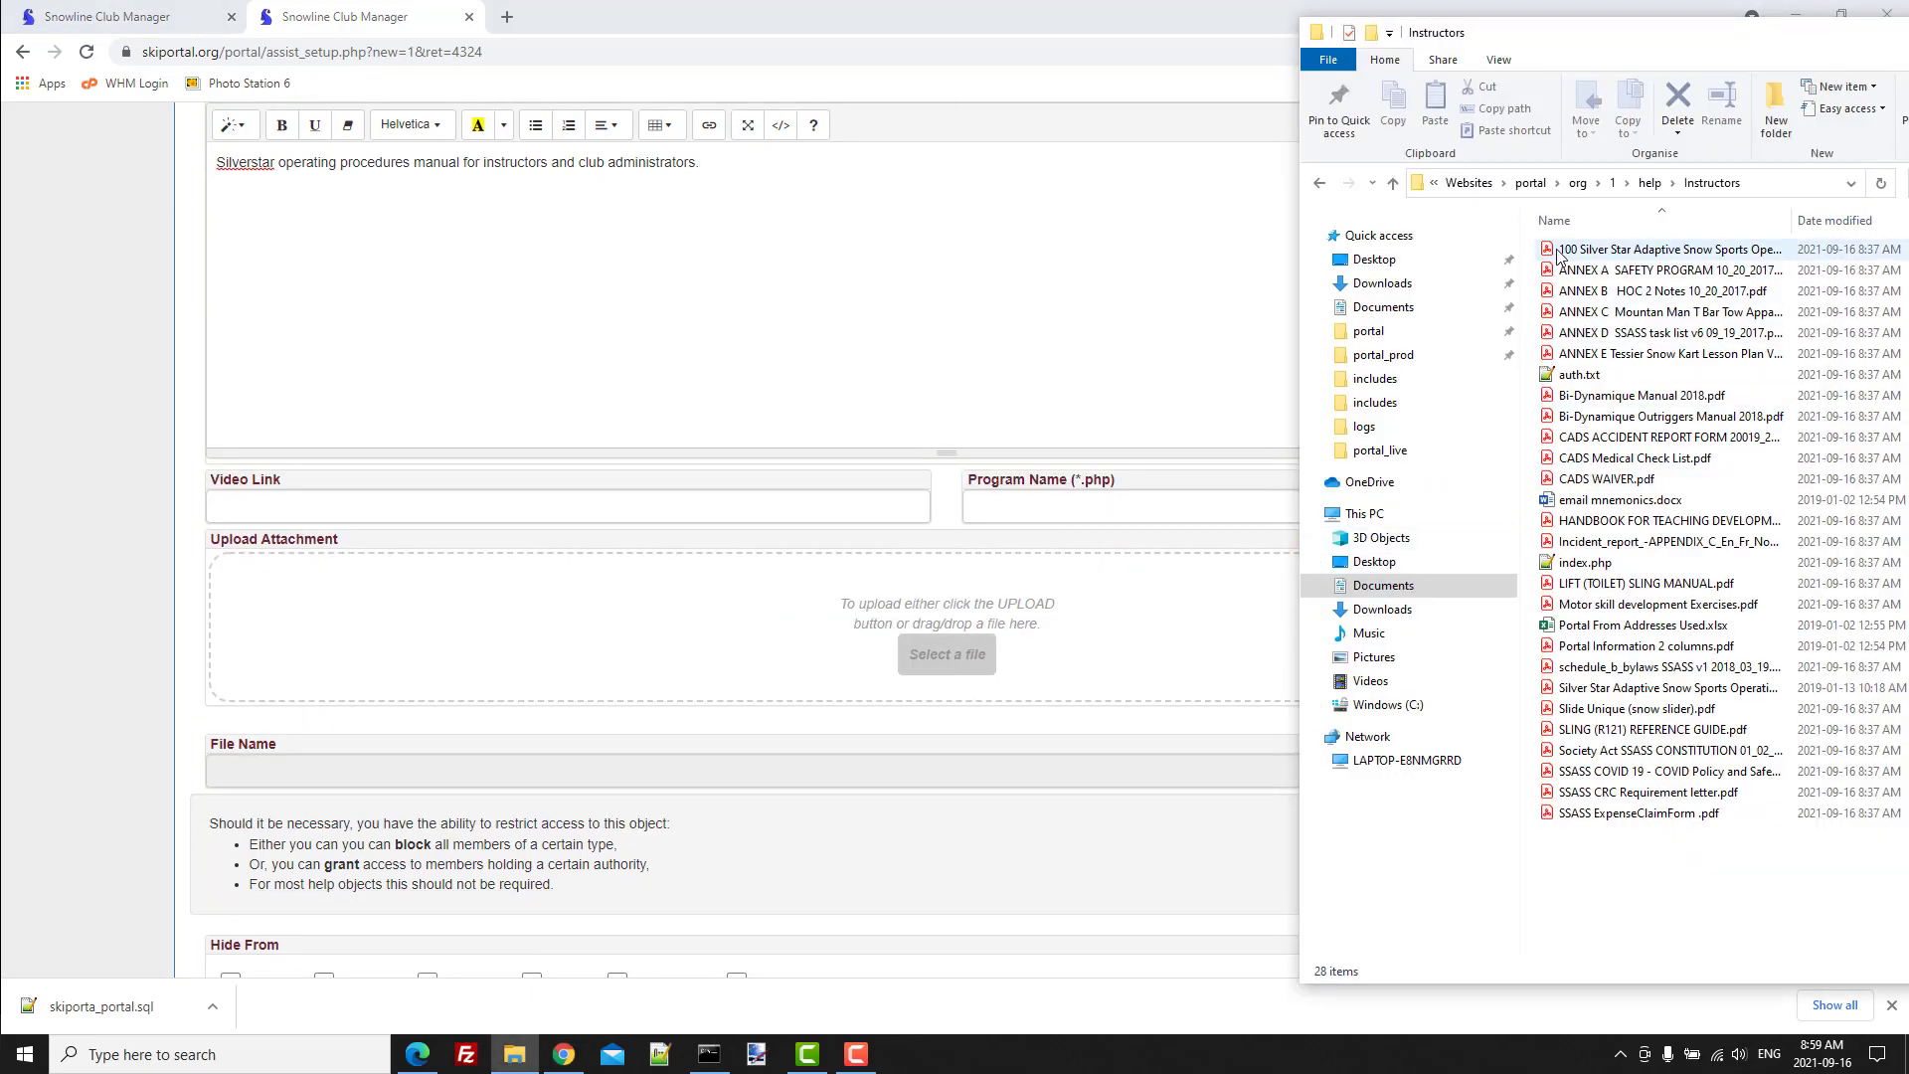
left_click_drag(1571, 250, 708, 661)
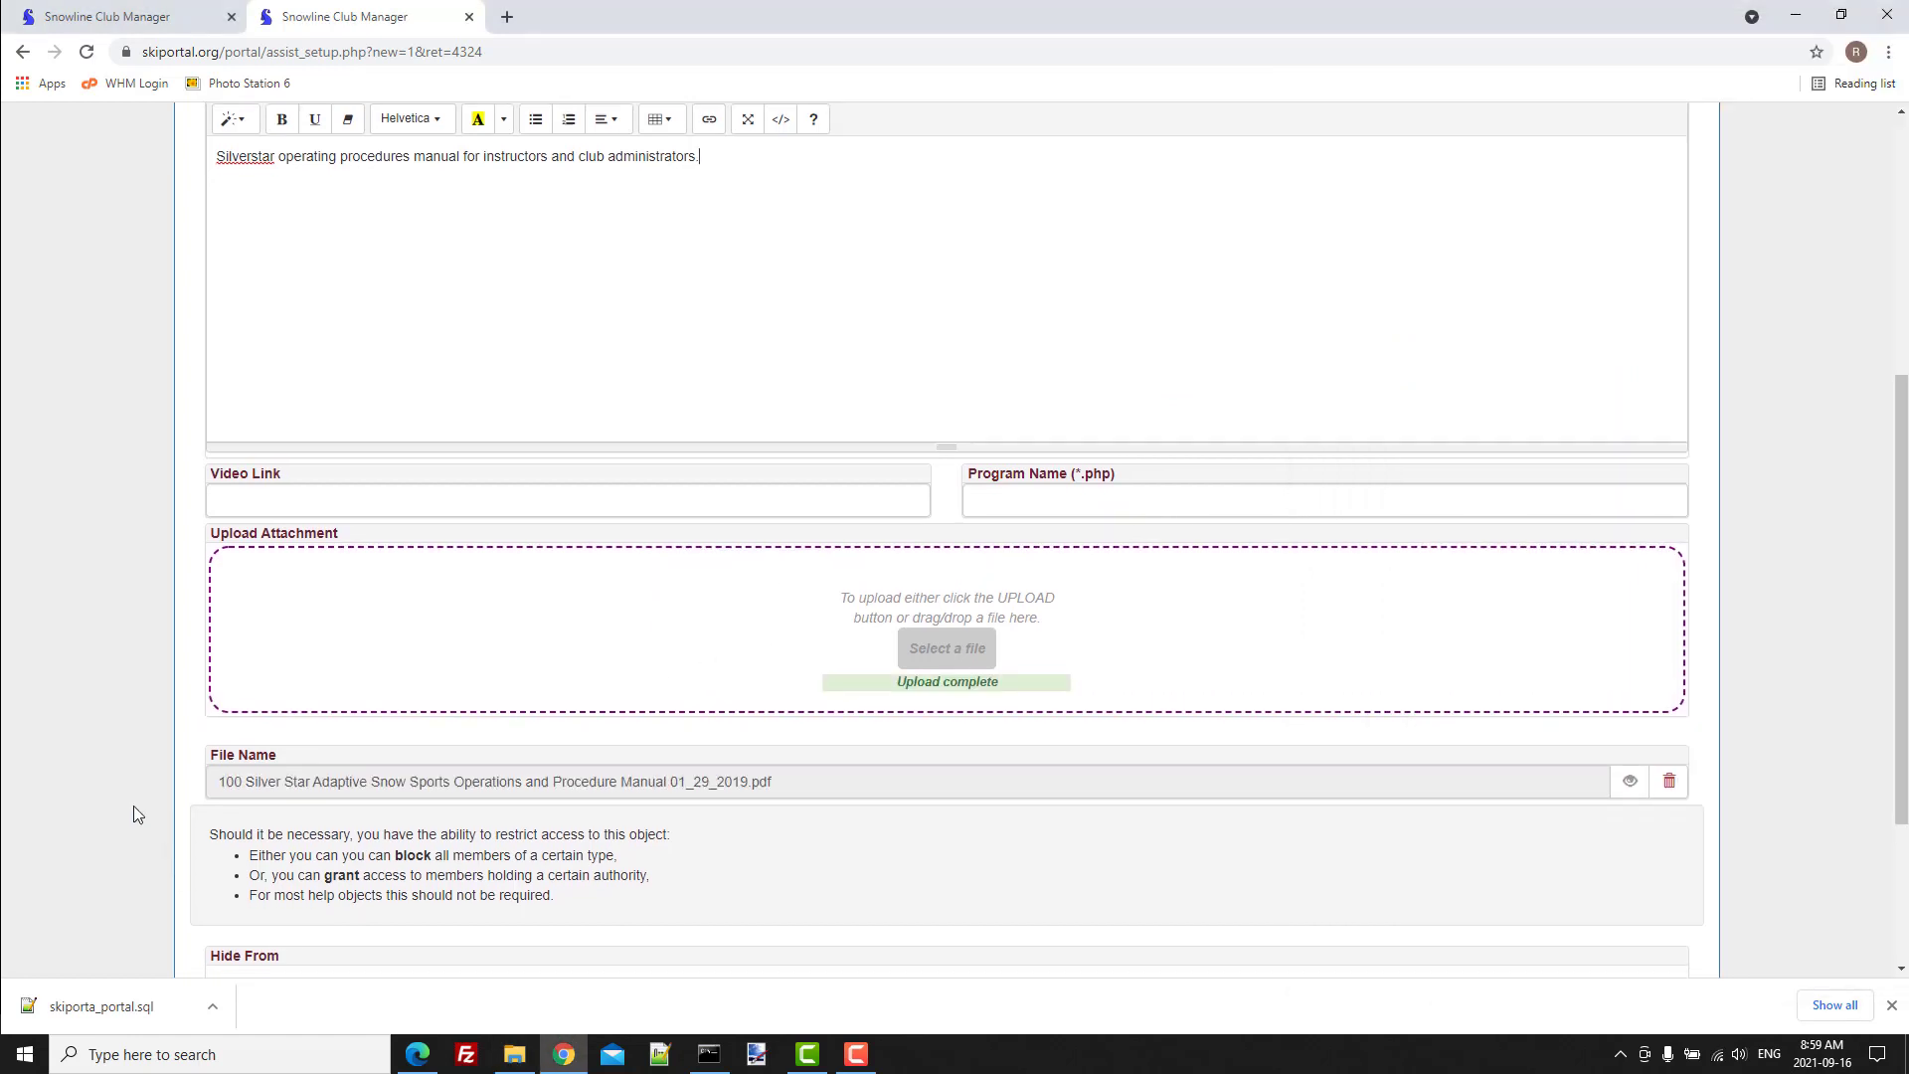
scroll(133, 814, "down", 3)
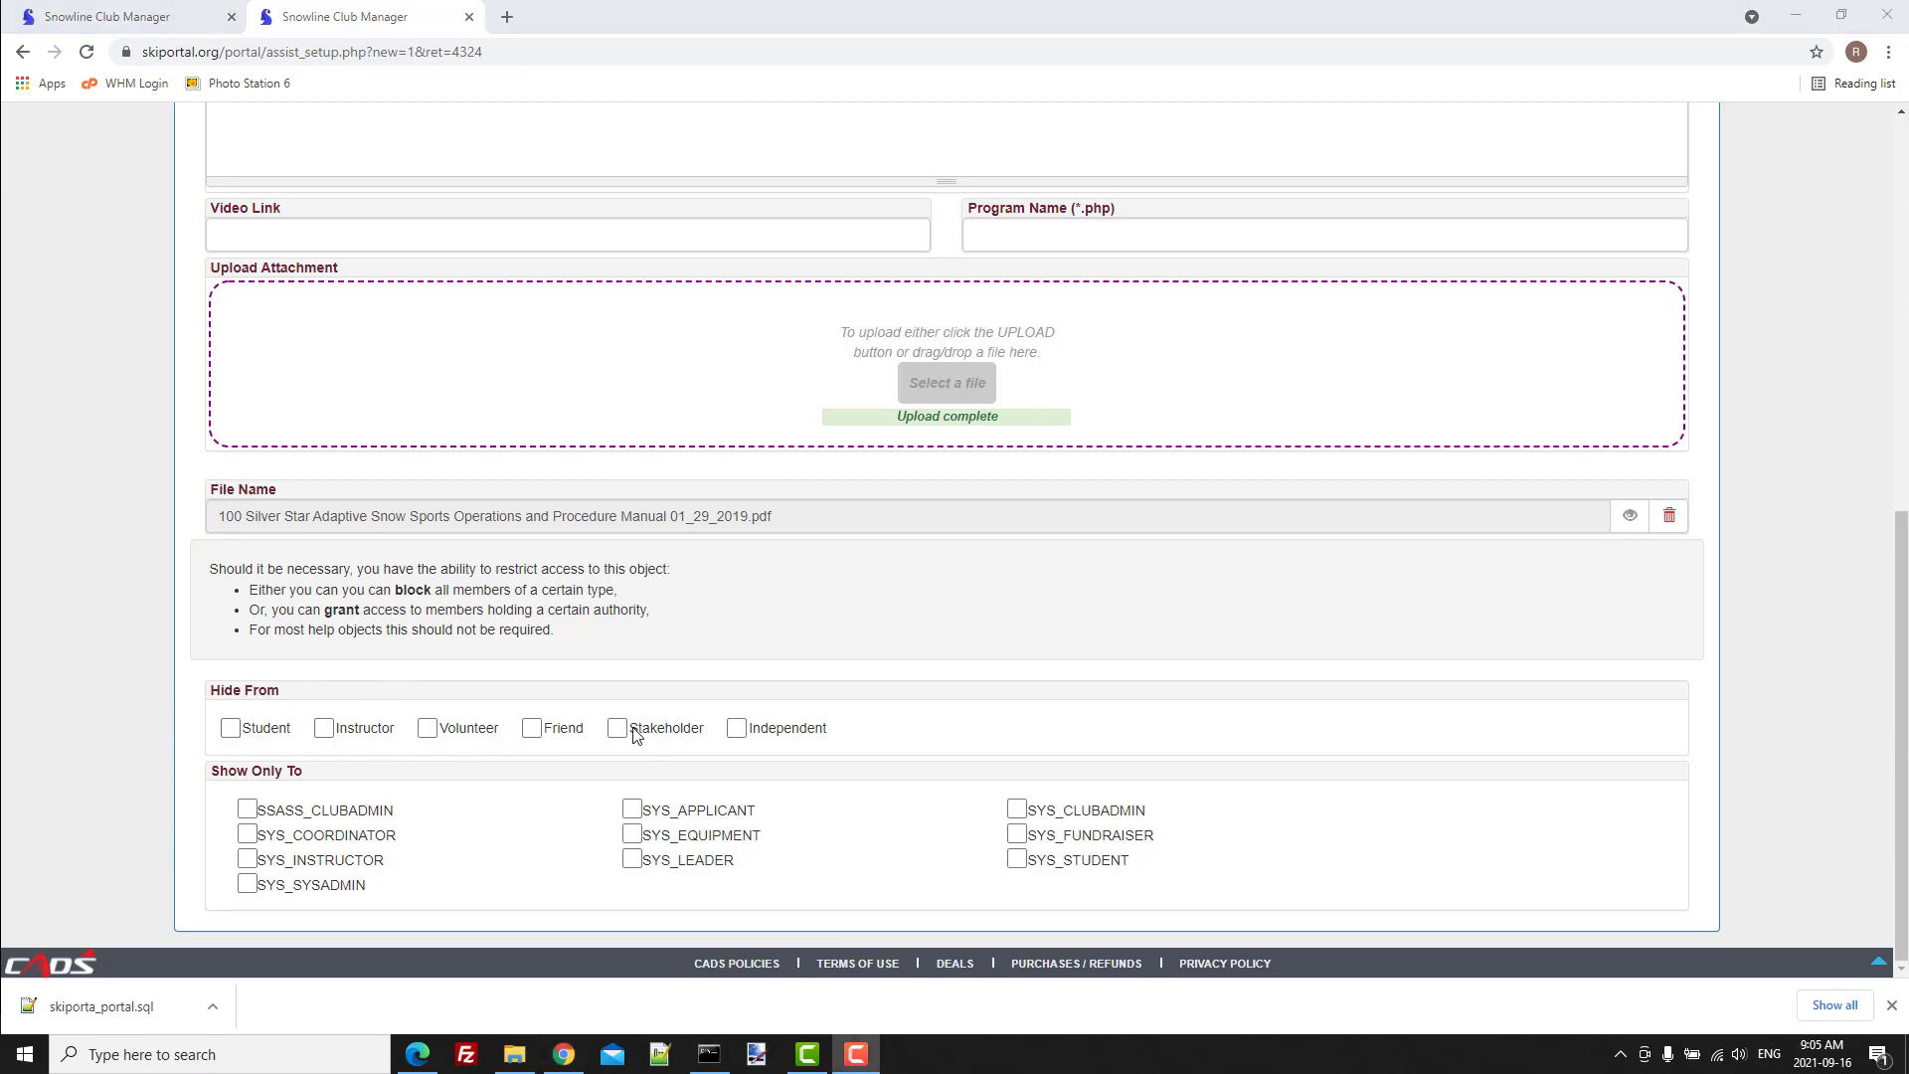
Restrict the item so it shows only to SSASS_CLUBADMIN, SYS_INSTRUCTOR and SYS_CLUBADMIN.
left_click_drag(278, 690, 213, 690)
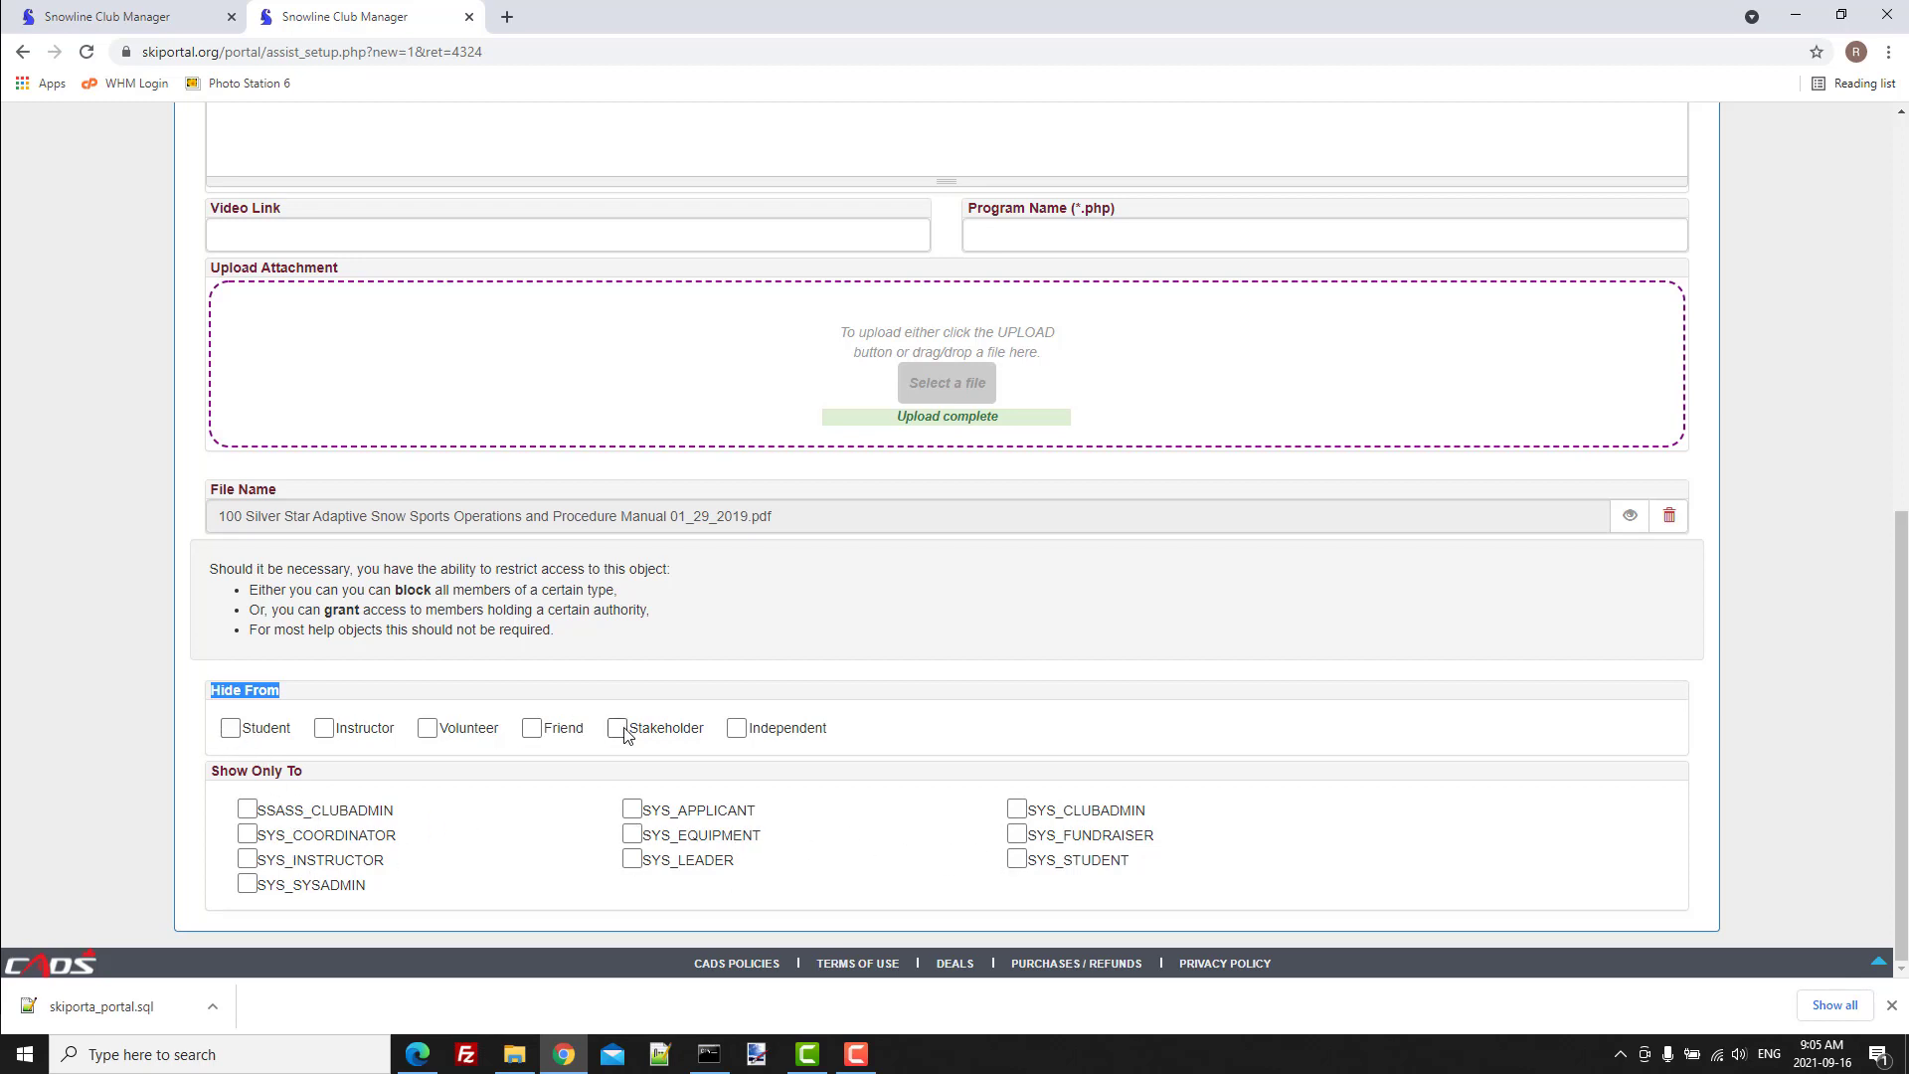
left_click(287, 699)
left_click(246, 859)
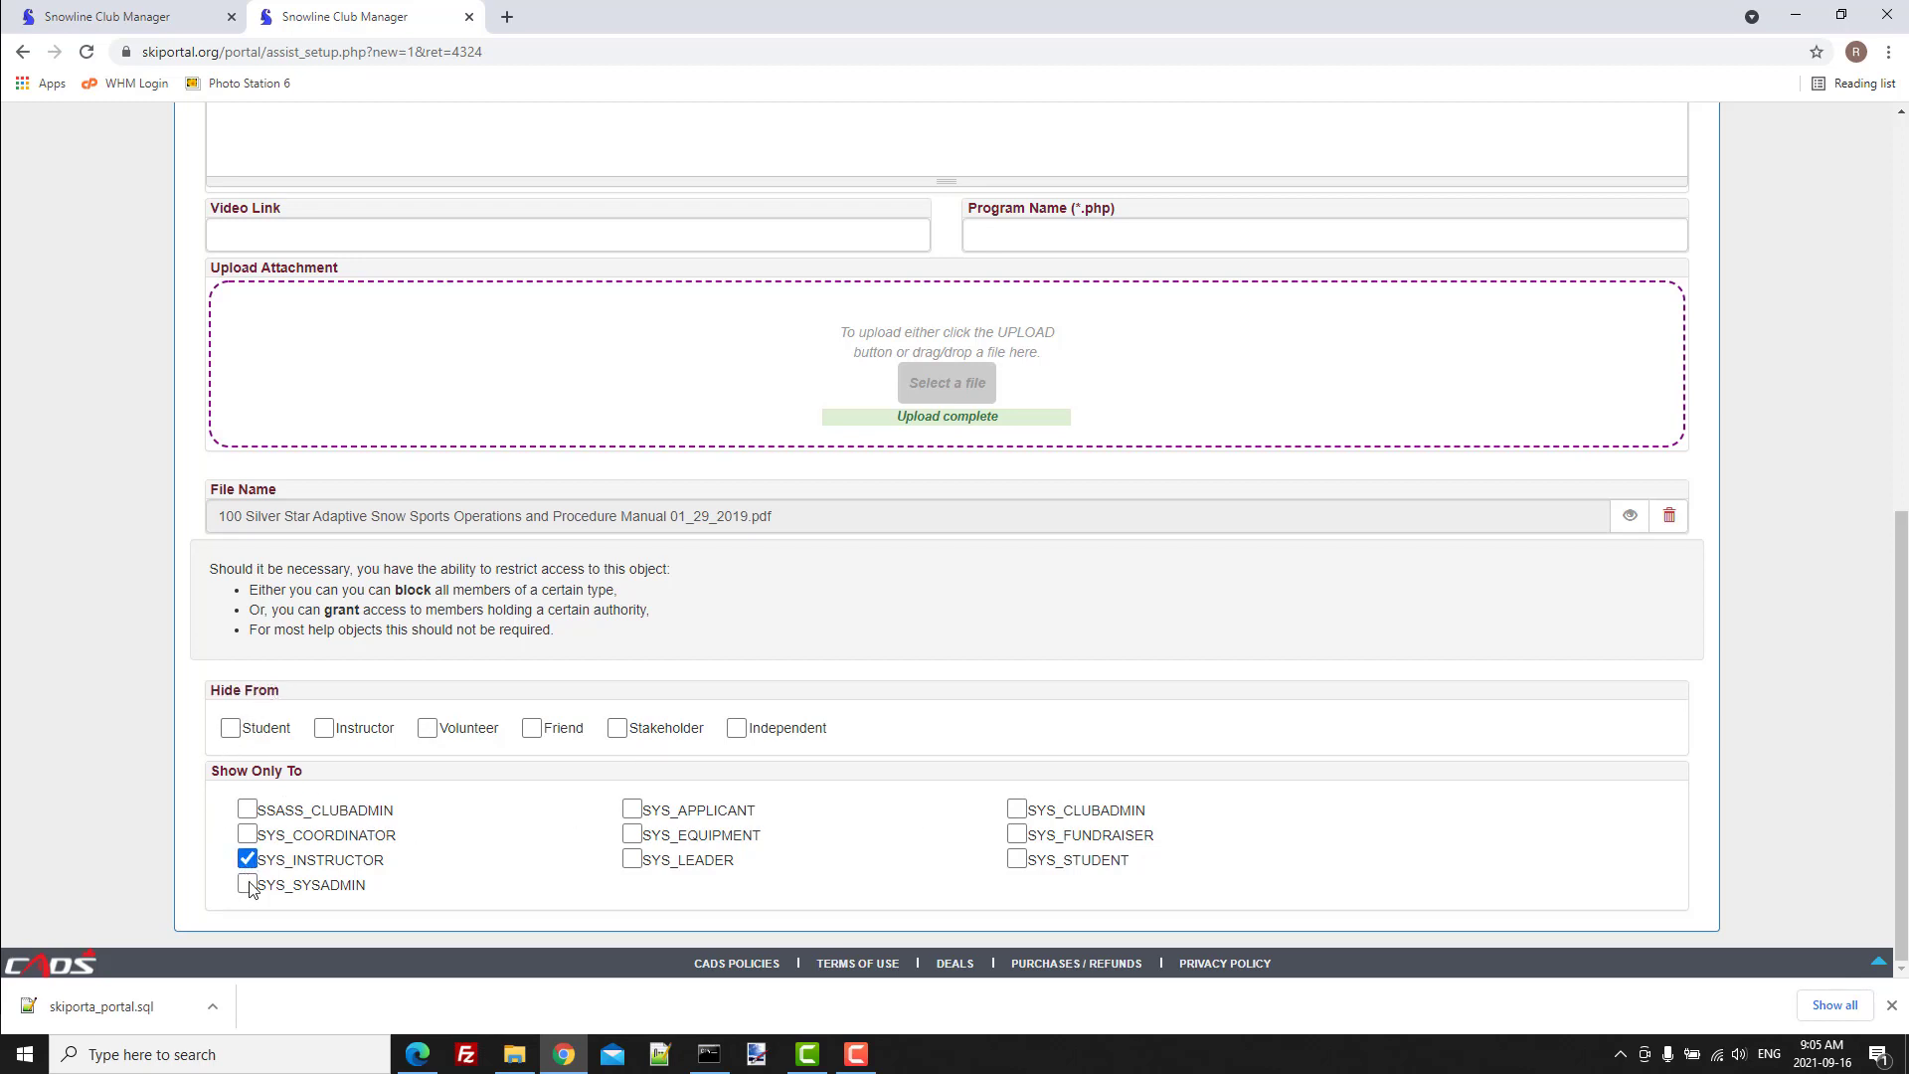
left_click(1017, 811)
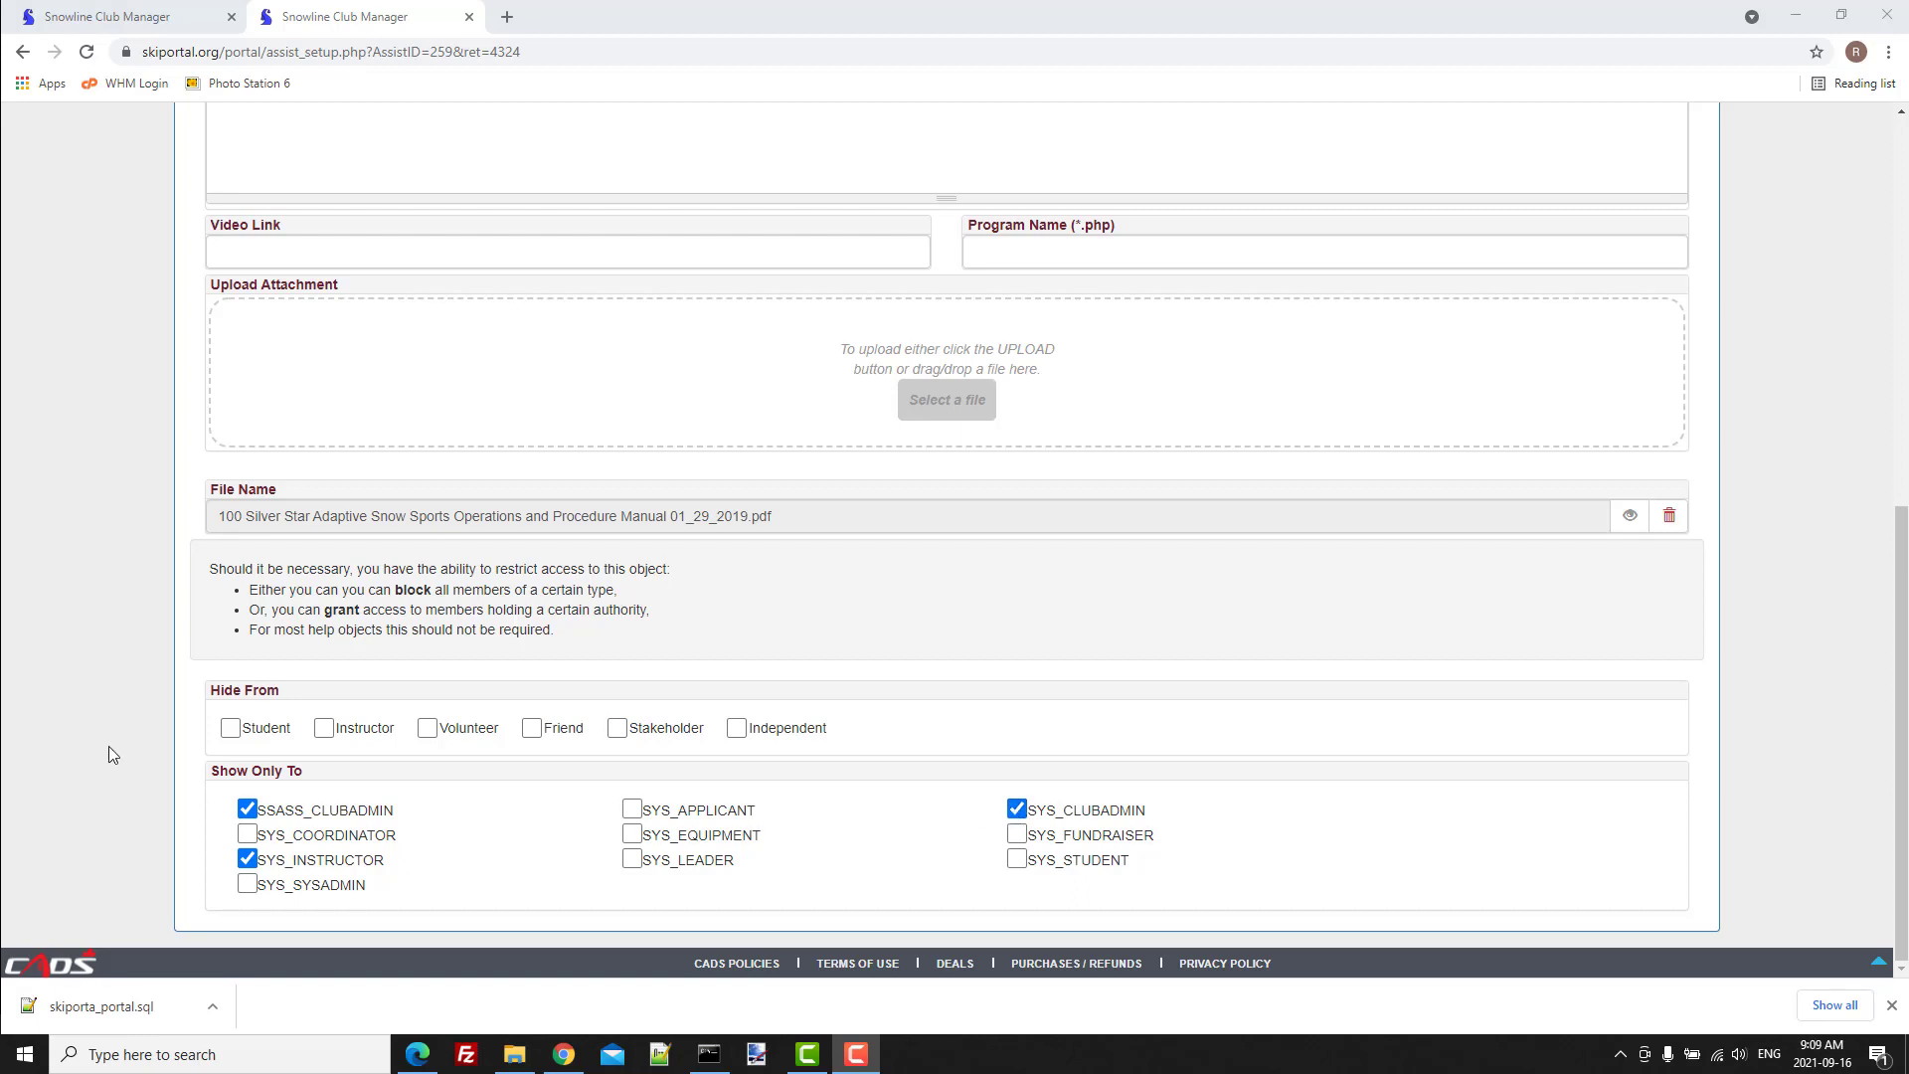
Open the instructors' procedures library and expand the SSASS "Club Admin" shelf to check the new document.
scroll(109, 754, "up", 8)
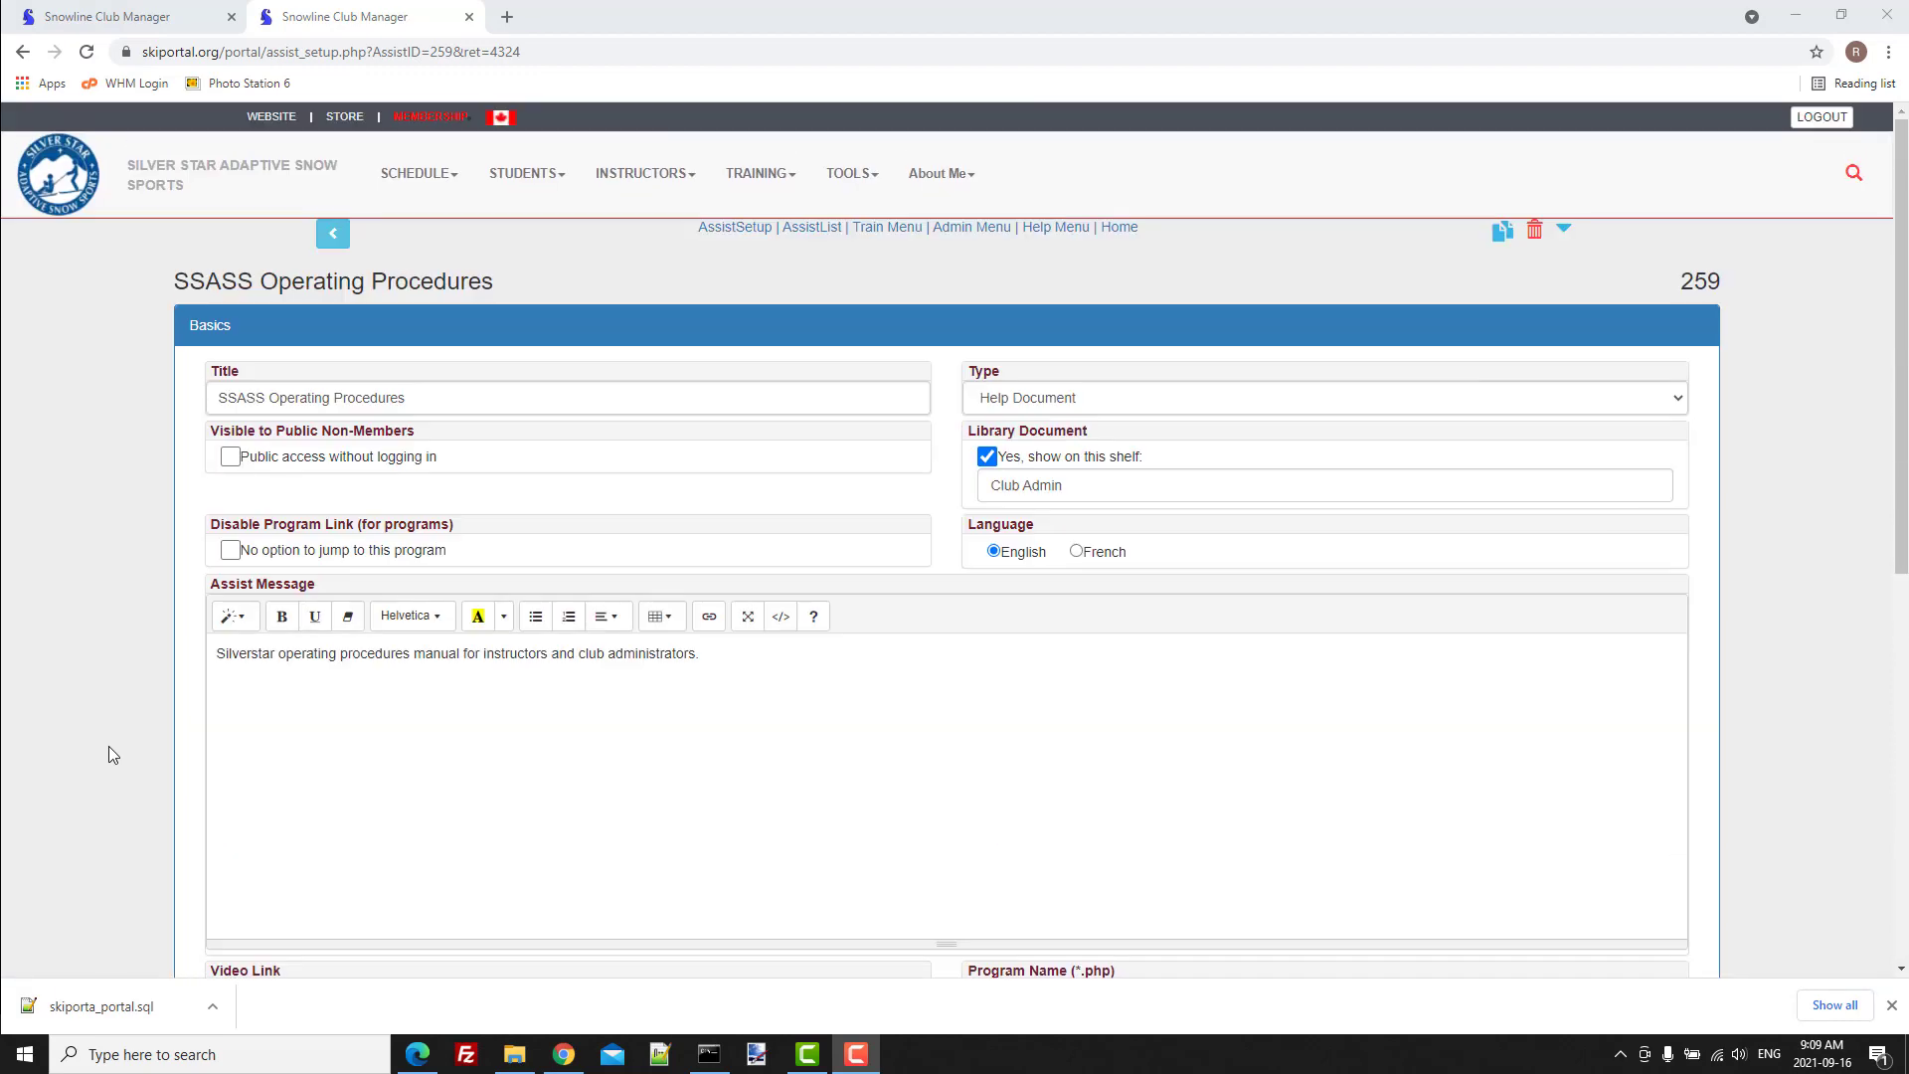
left_click(758, 175)
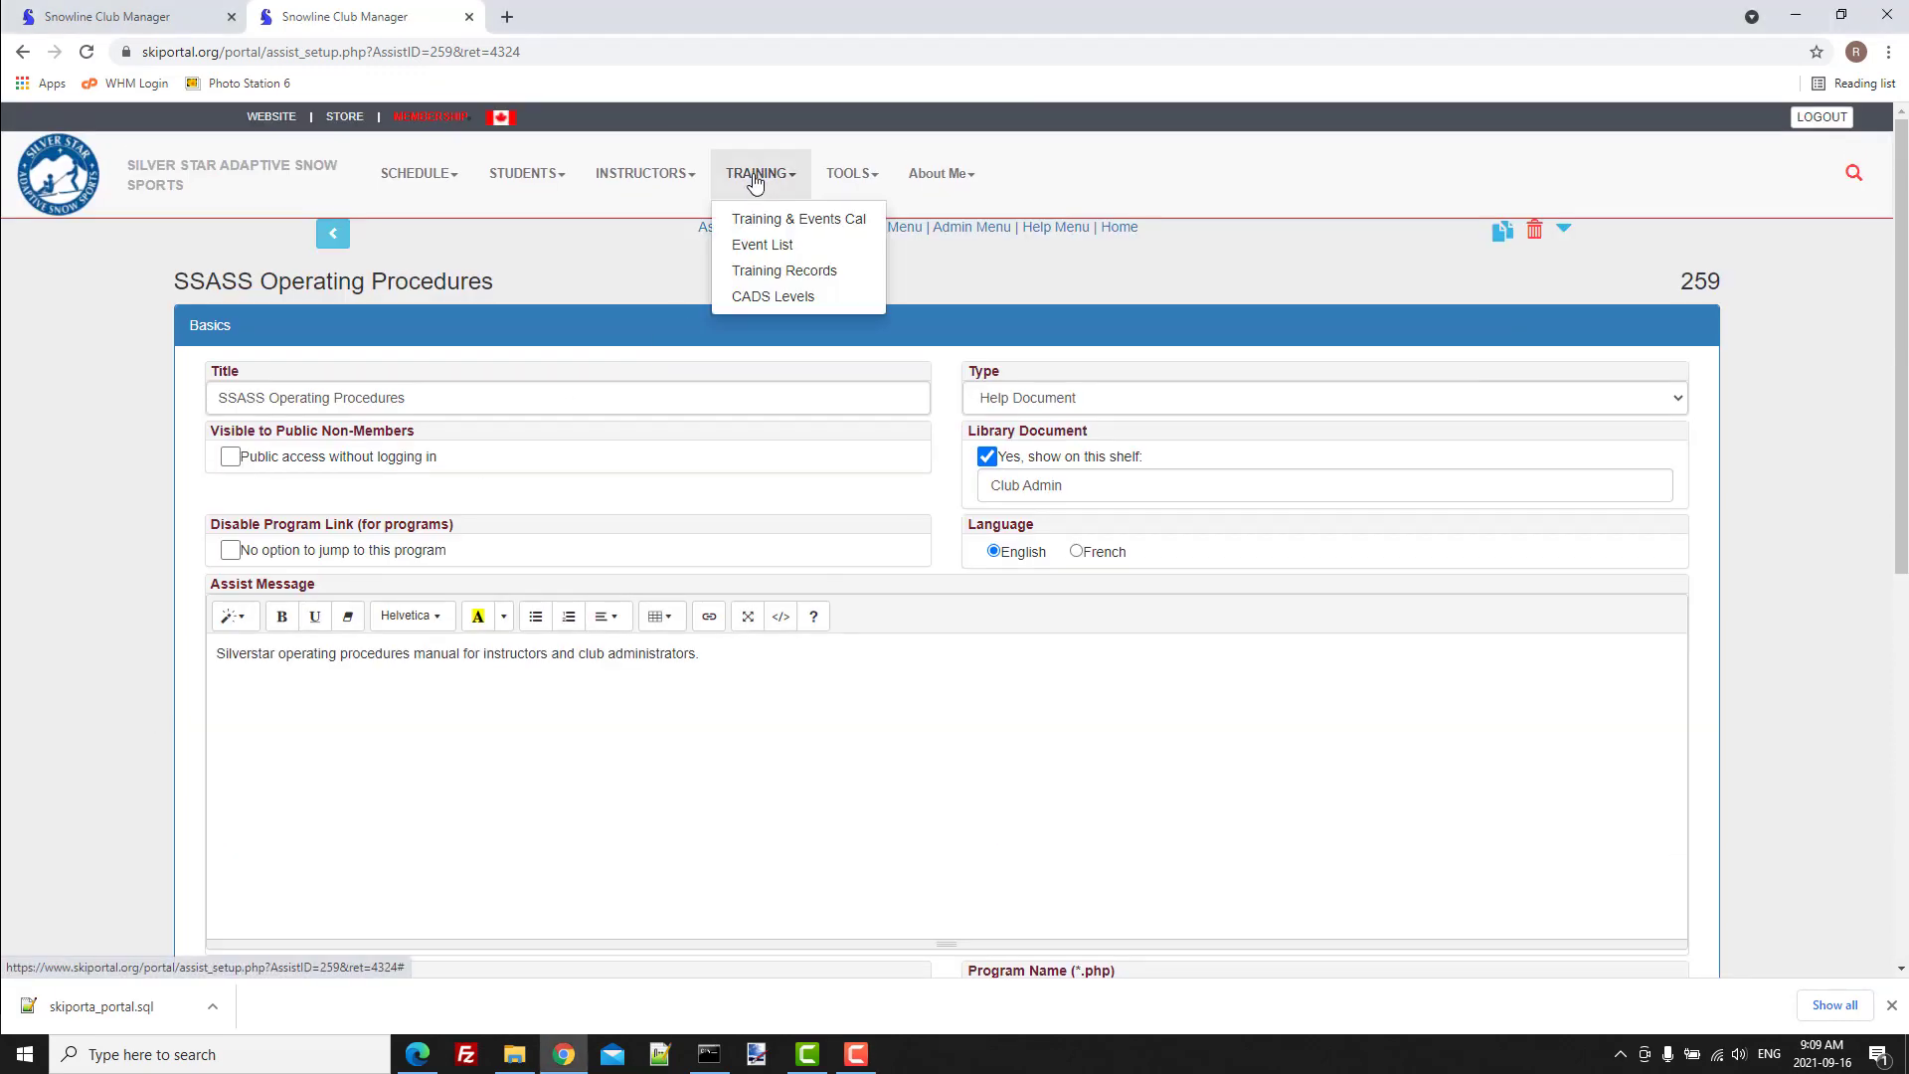
left_click(669, 176)
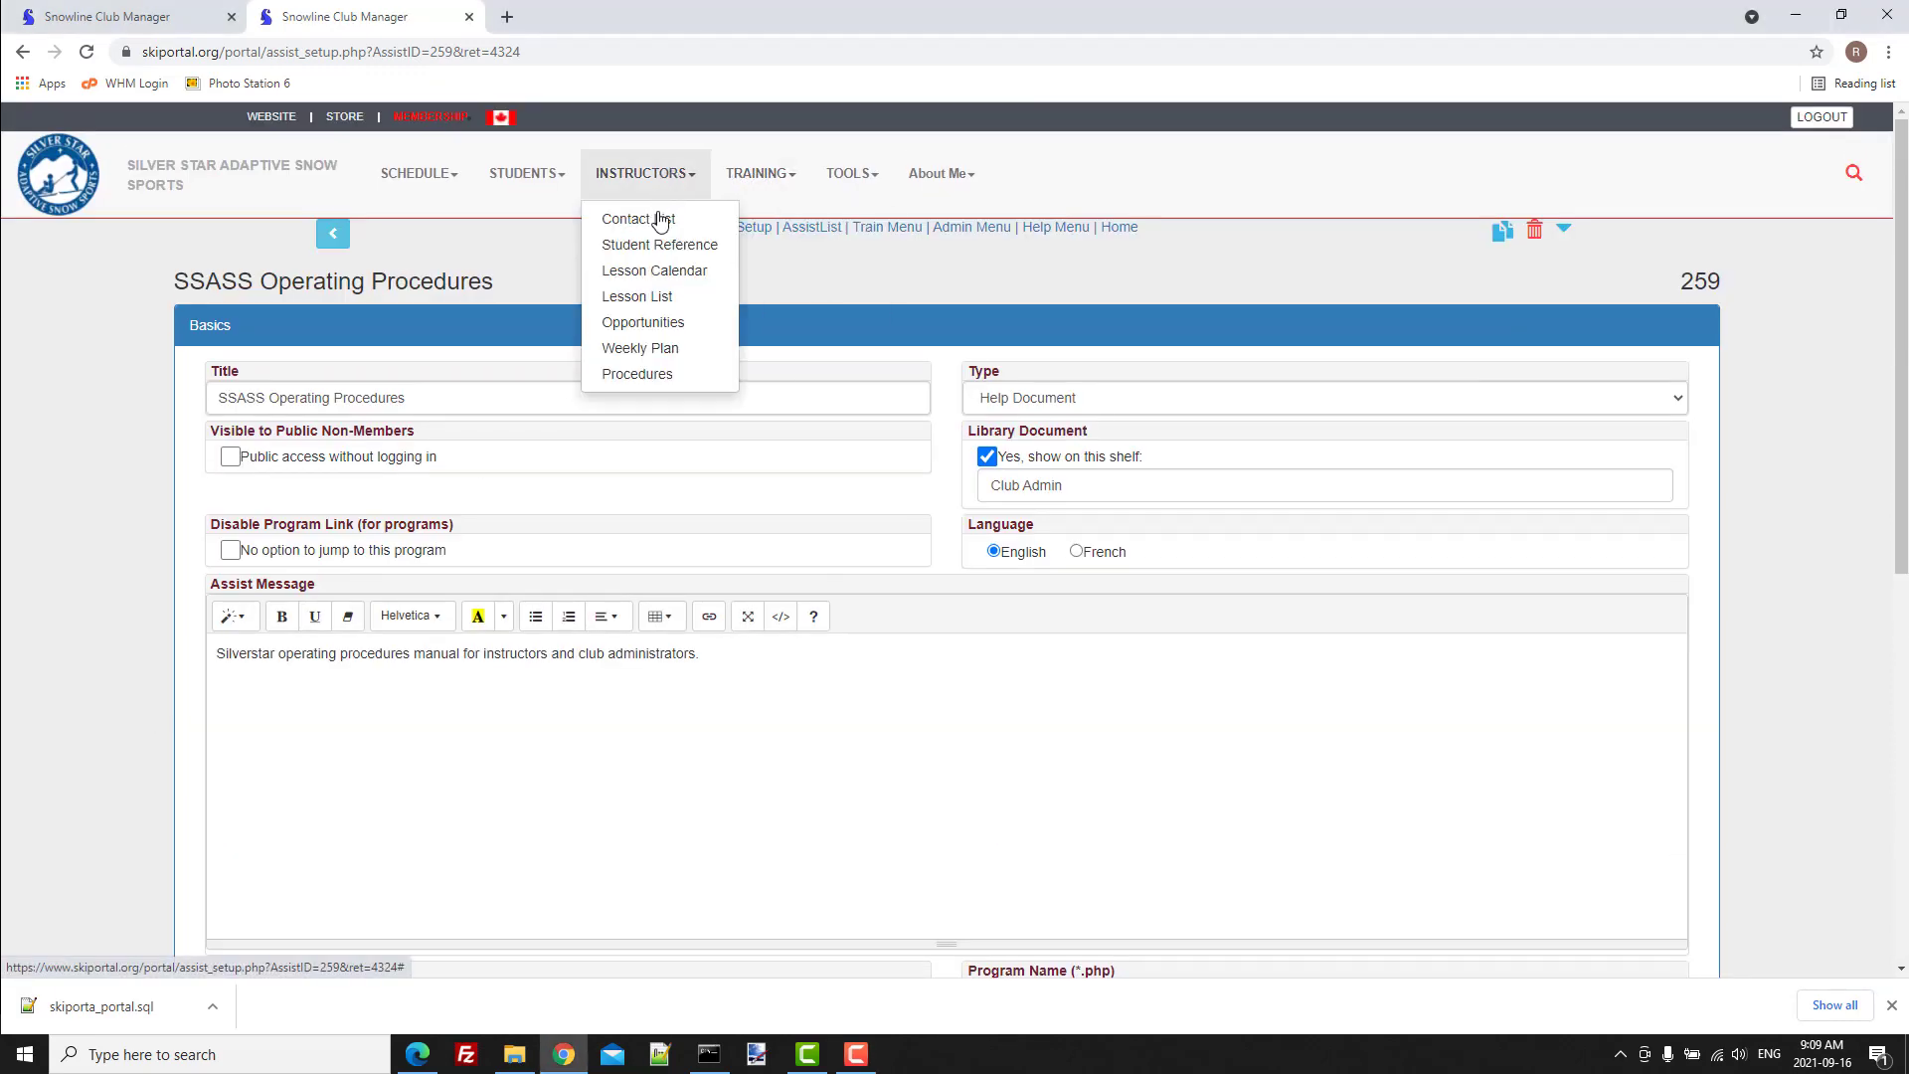
left_click(645, 383)
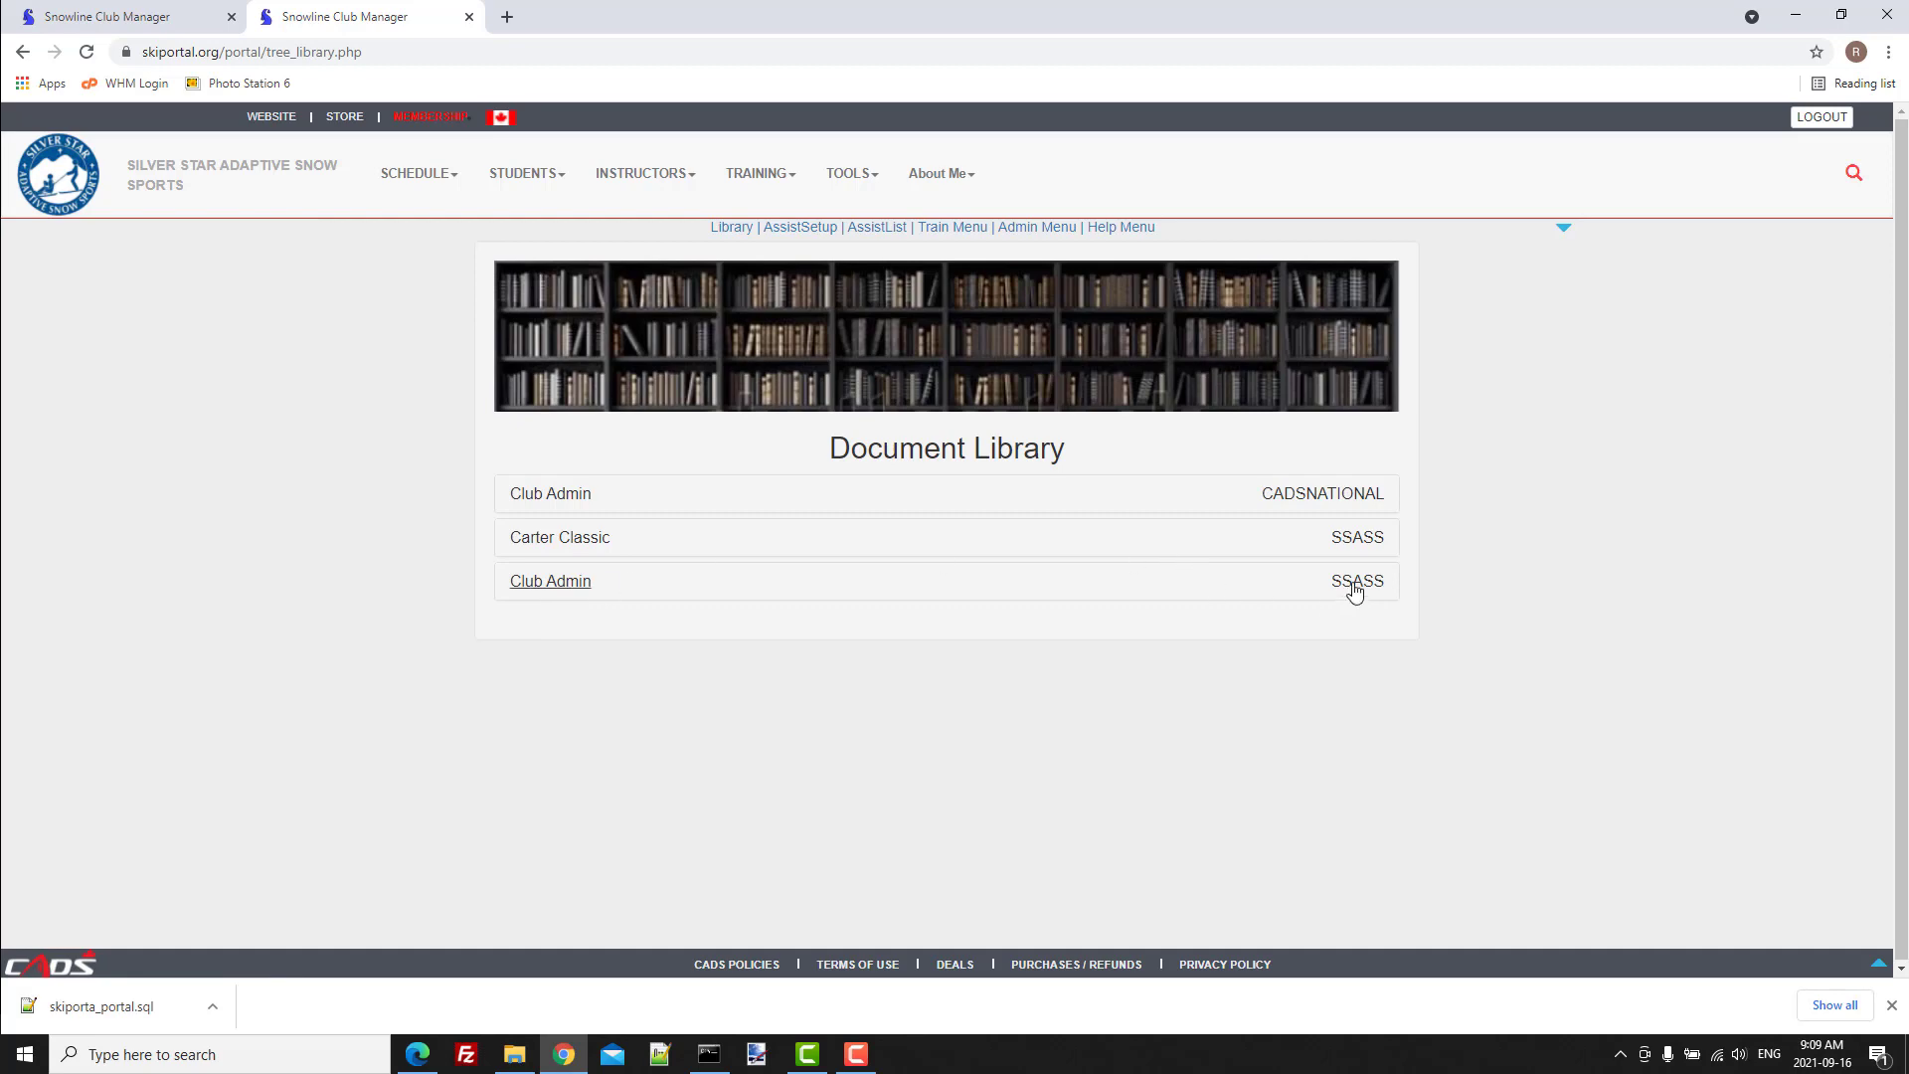
left_click(563, 585)
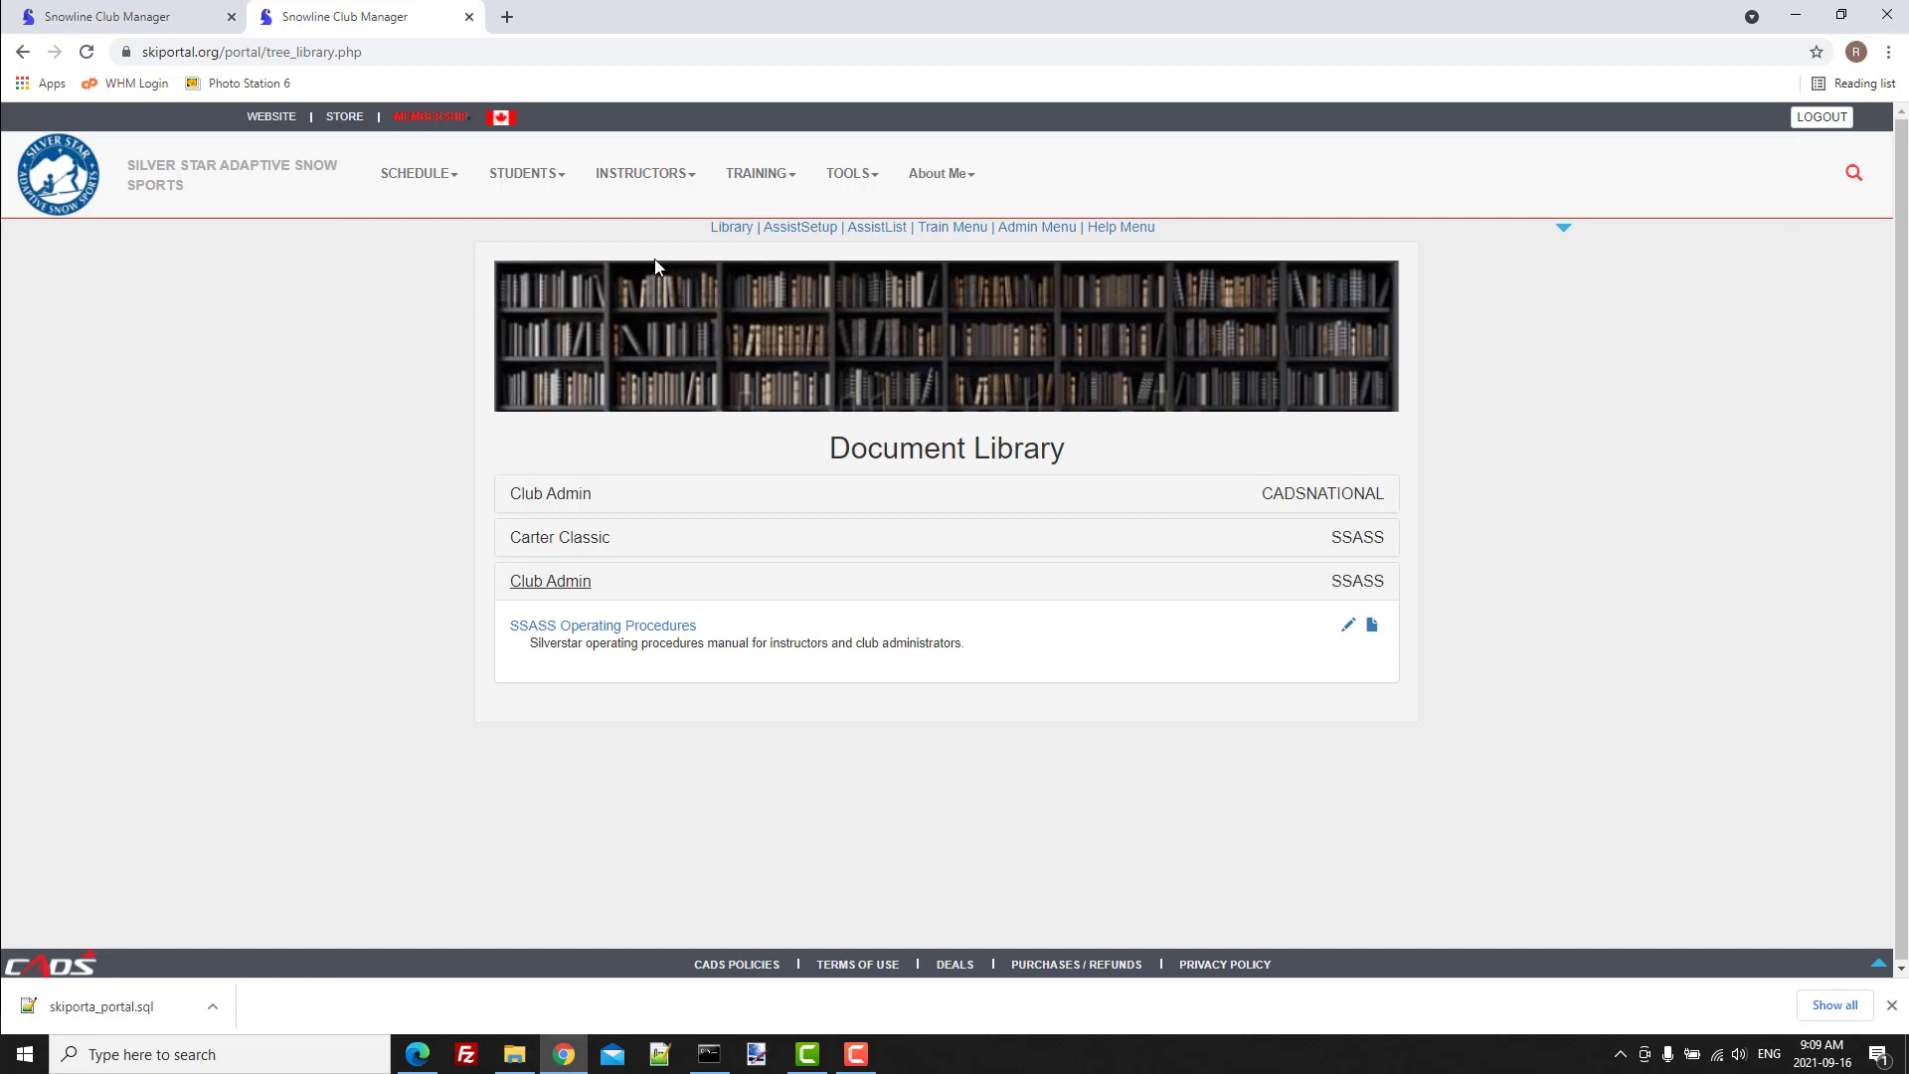
Search the assist list for "oper" and open the "SSASS Operating Procedures" item for editing.
left_click(875, 235)
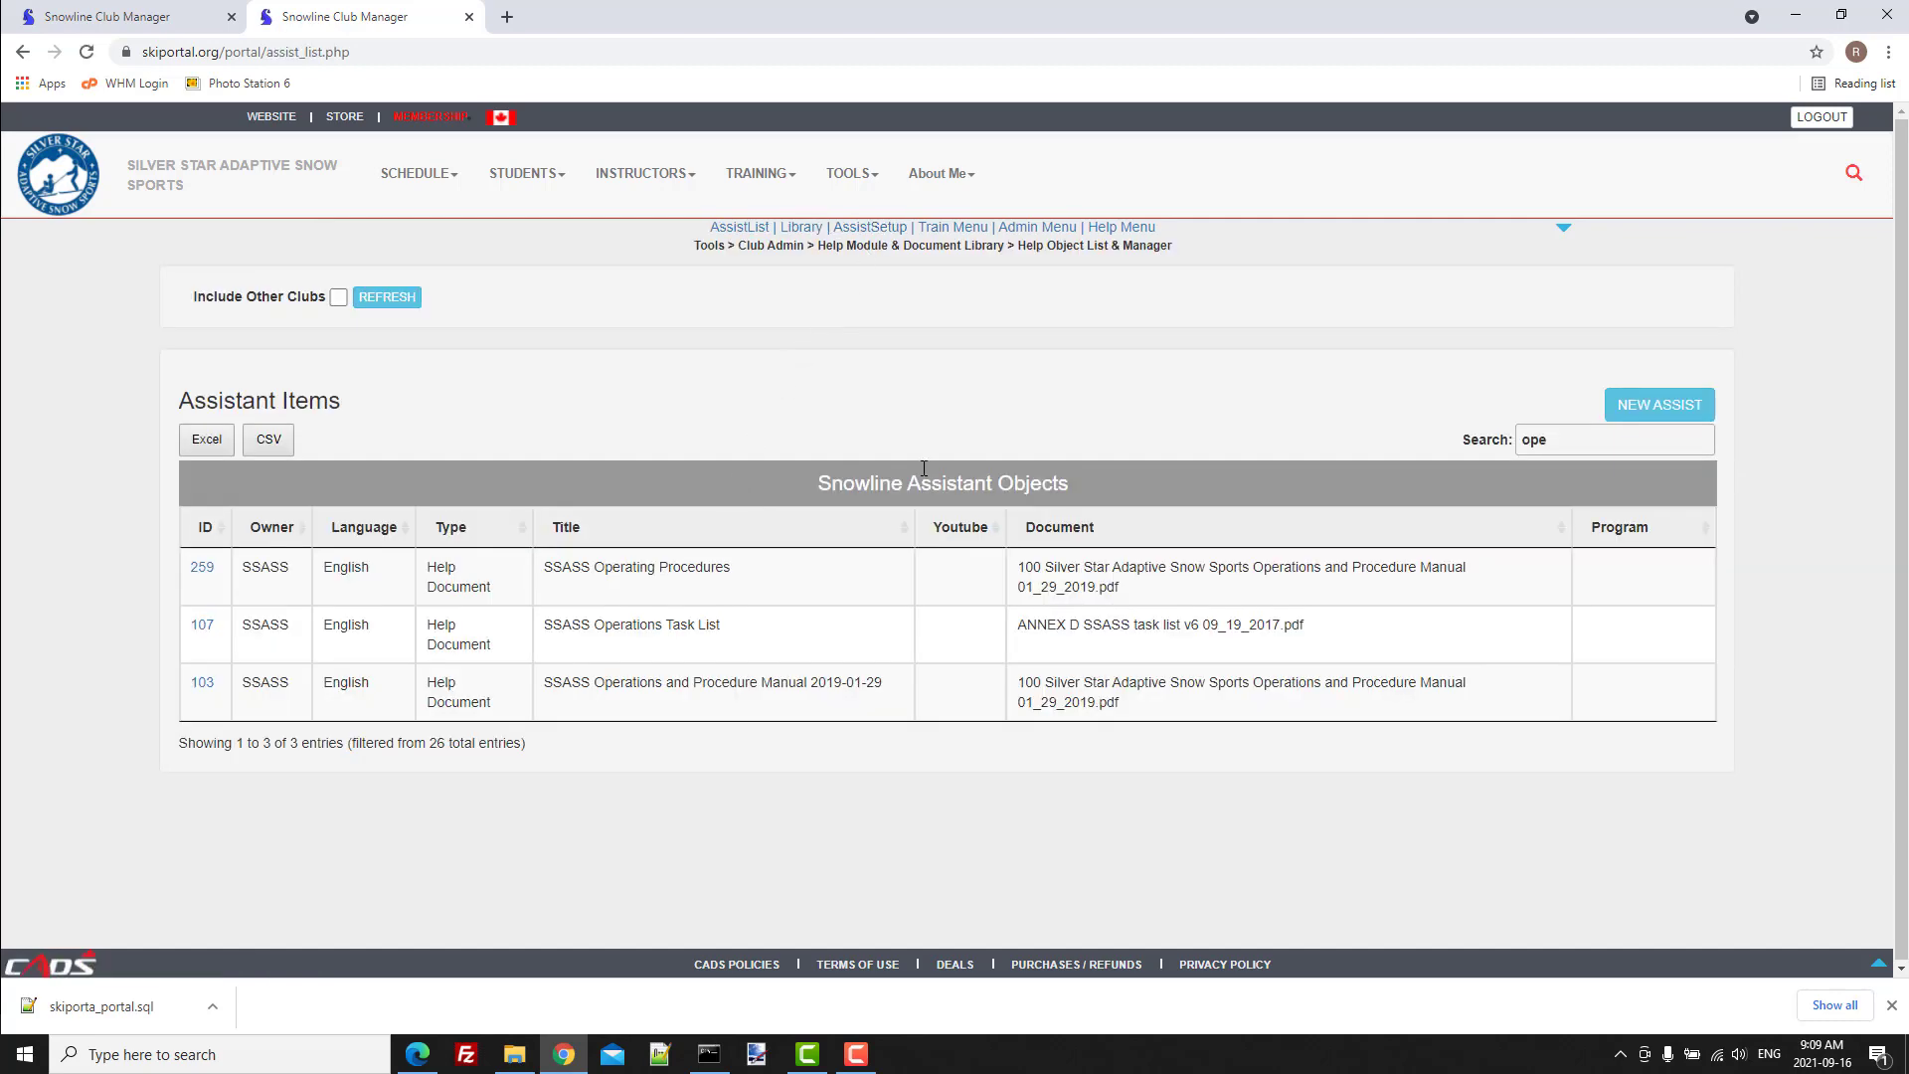
left_click_drag(1556, 435, 1436, 451)
type("oper")
left_click(204, 573)
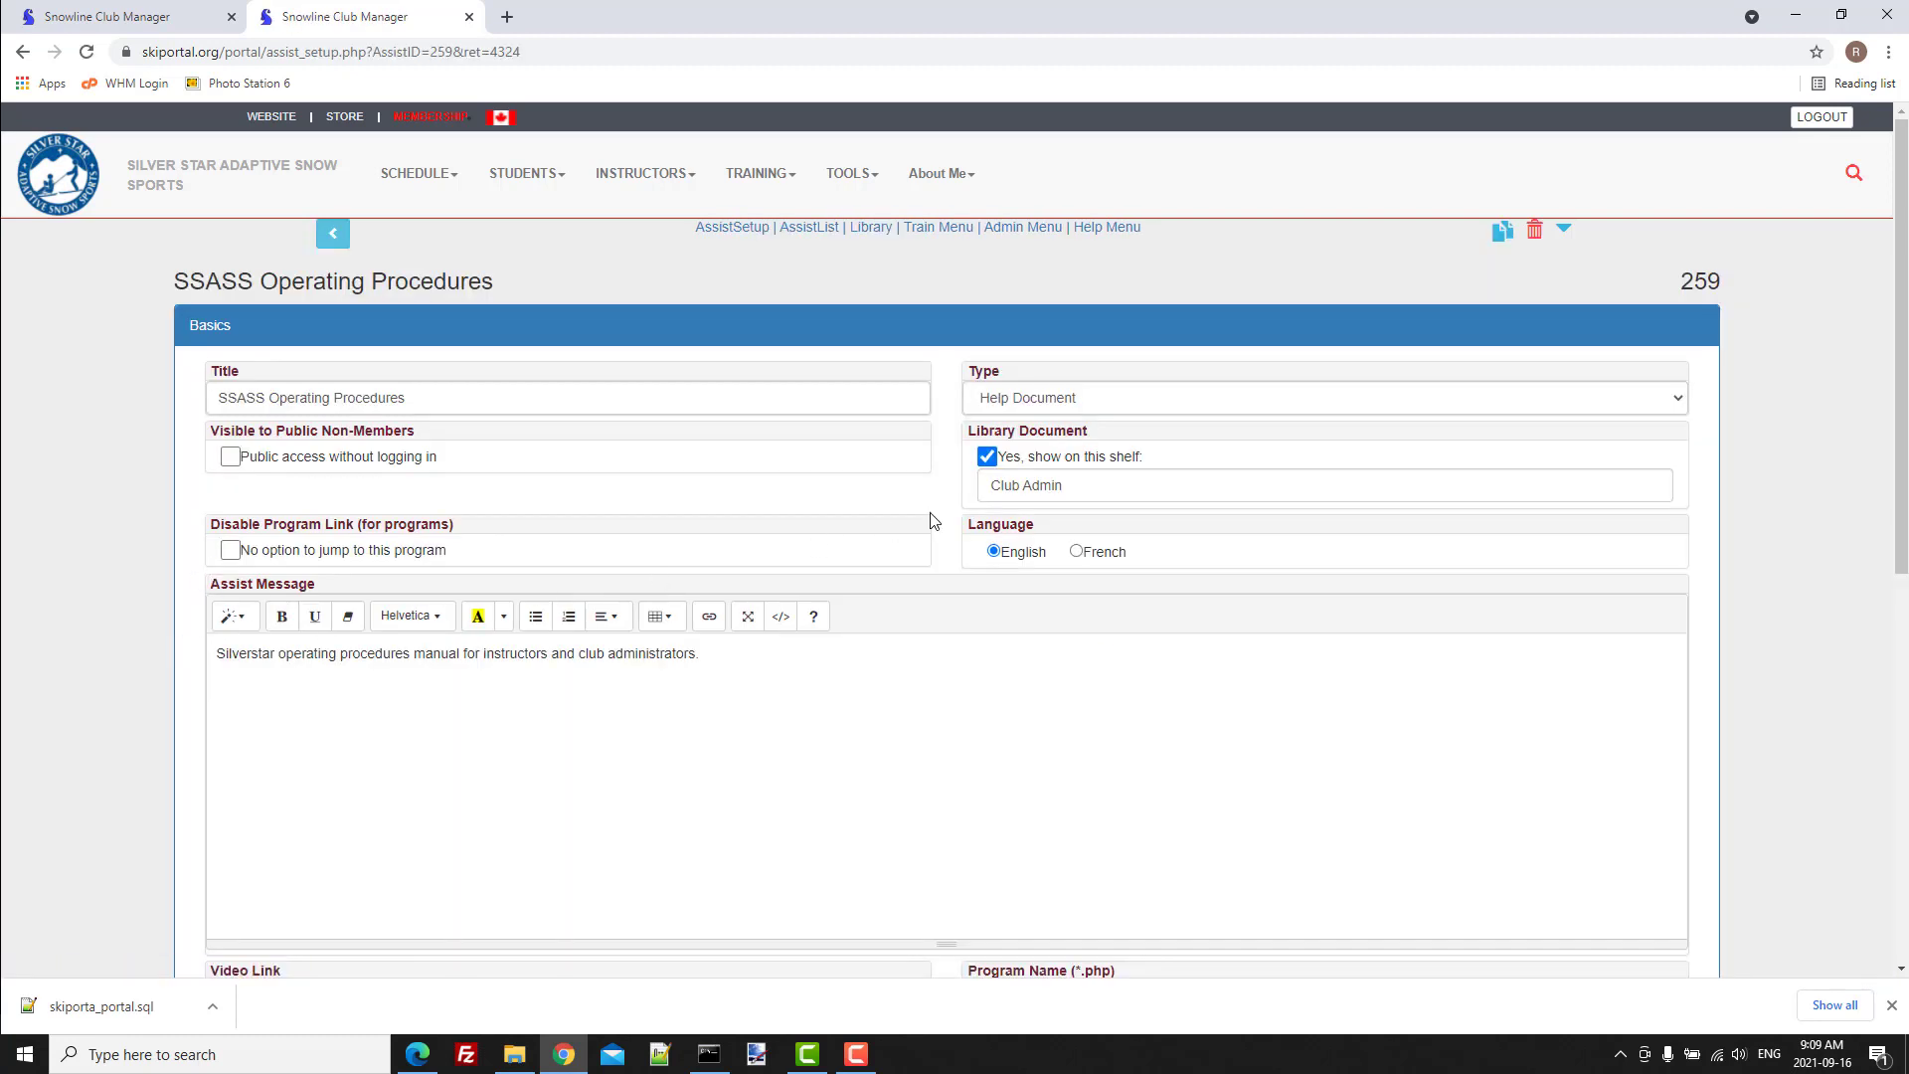
Change the item's library shelf to "Instructors".
left_click_drag(1089, 485, 920, 490)
type("Instruc")
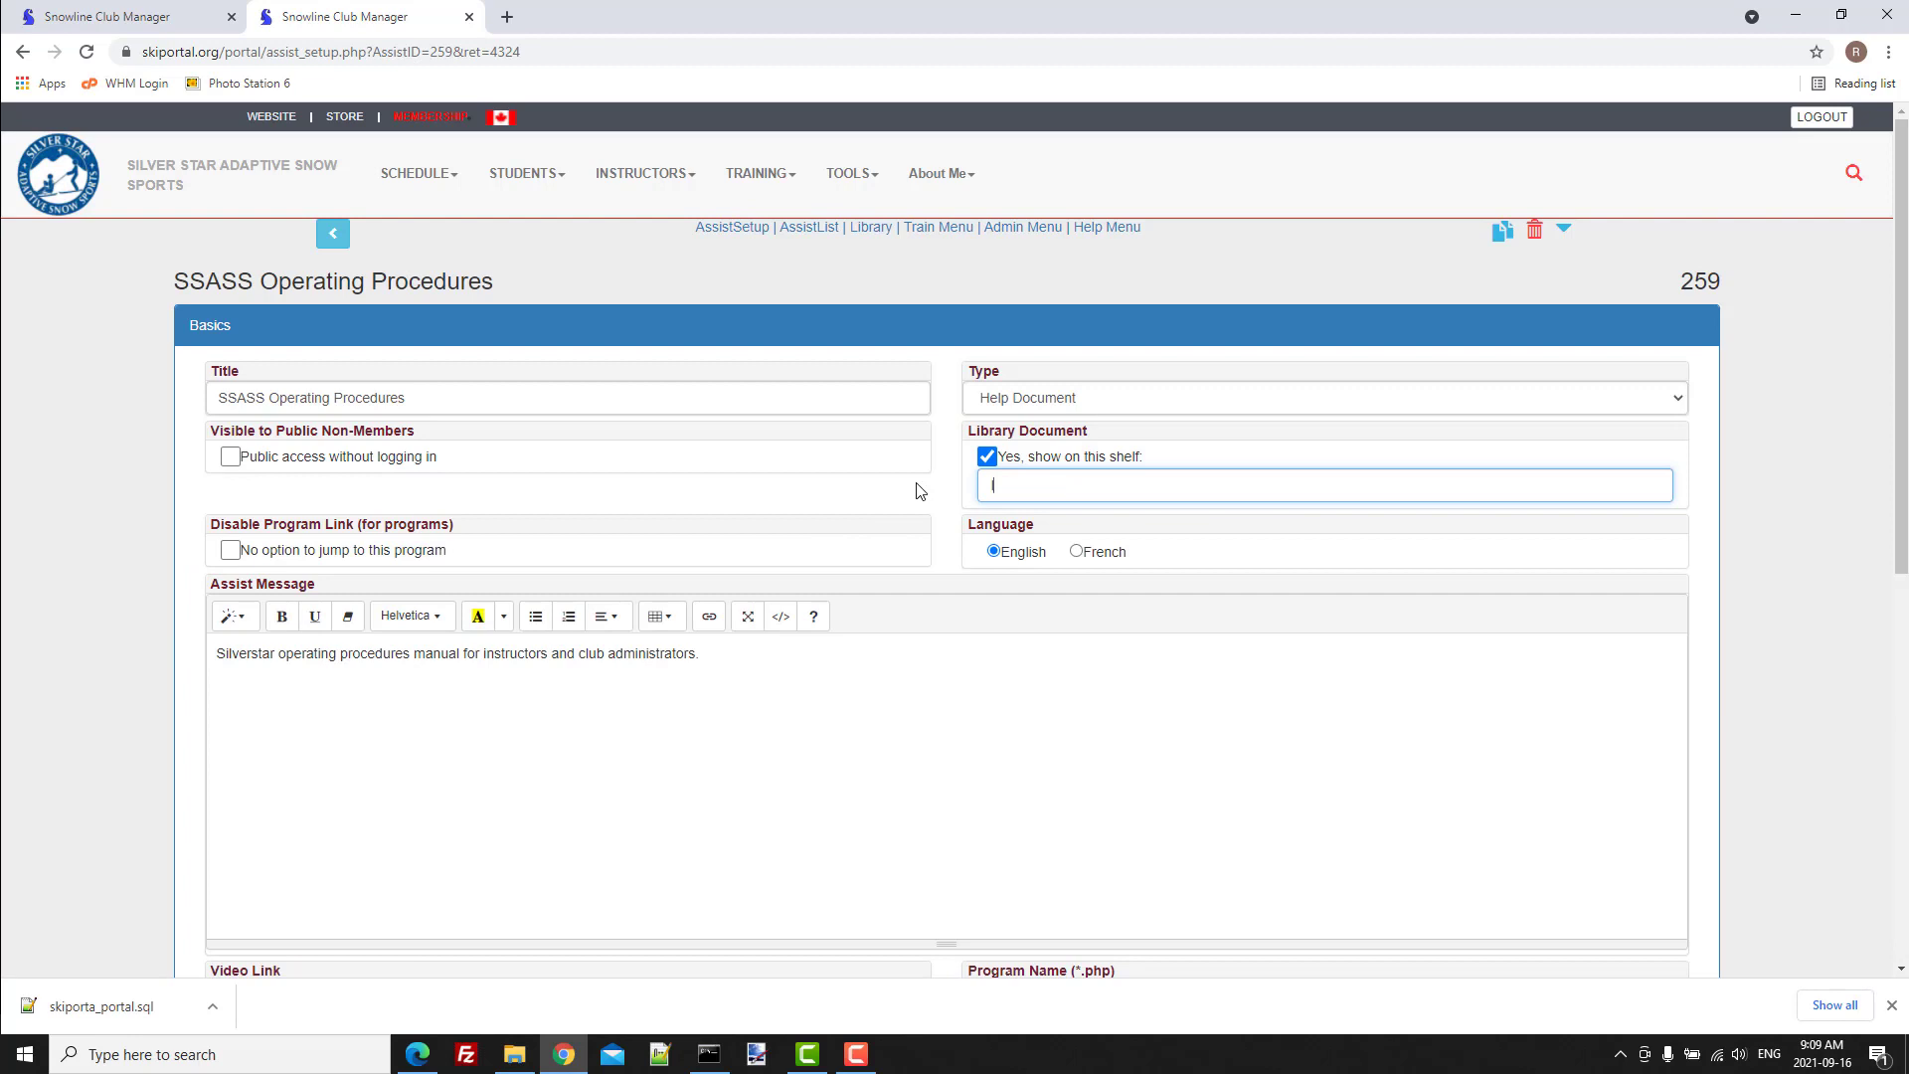
type("tors")
Return to the document library and check the contents of the SSASS "Instructors" shelf, then collapse it.
left_click(645, 175)
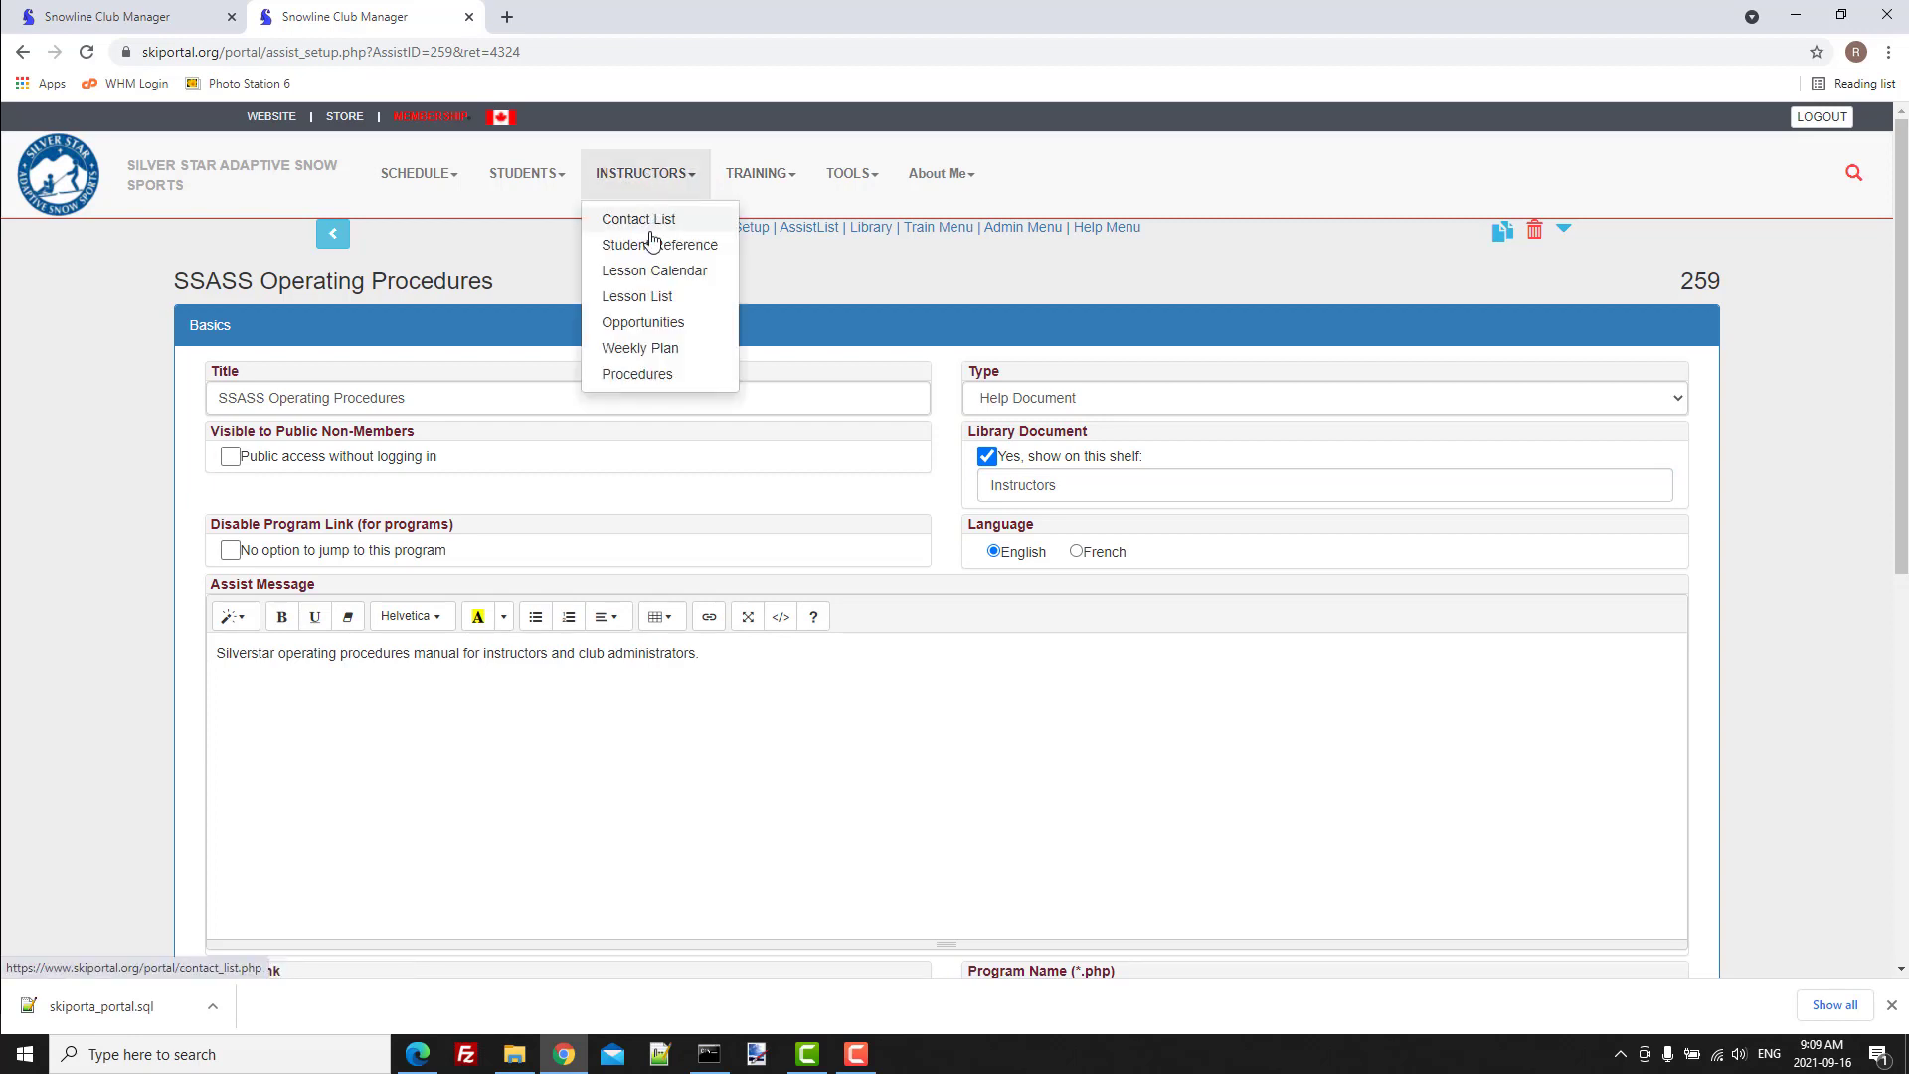
left_click(646, 375)
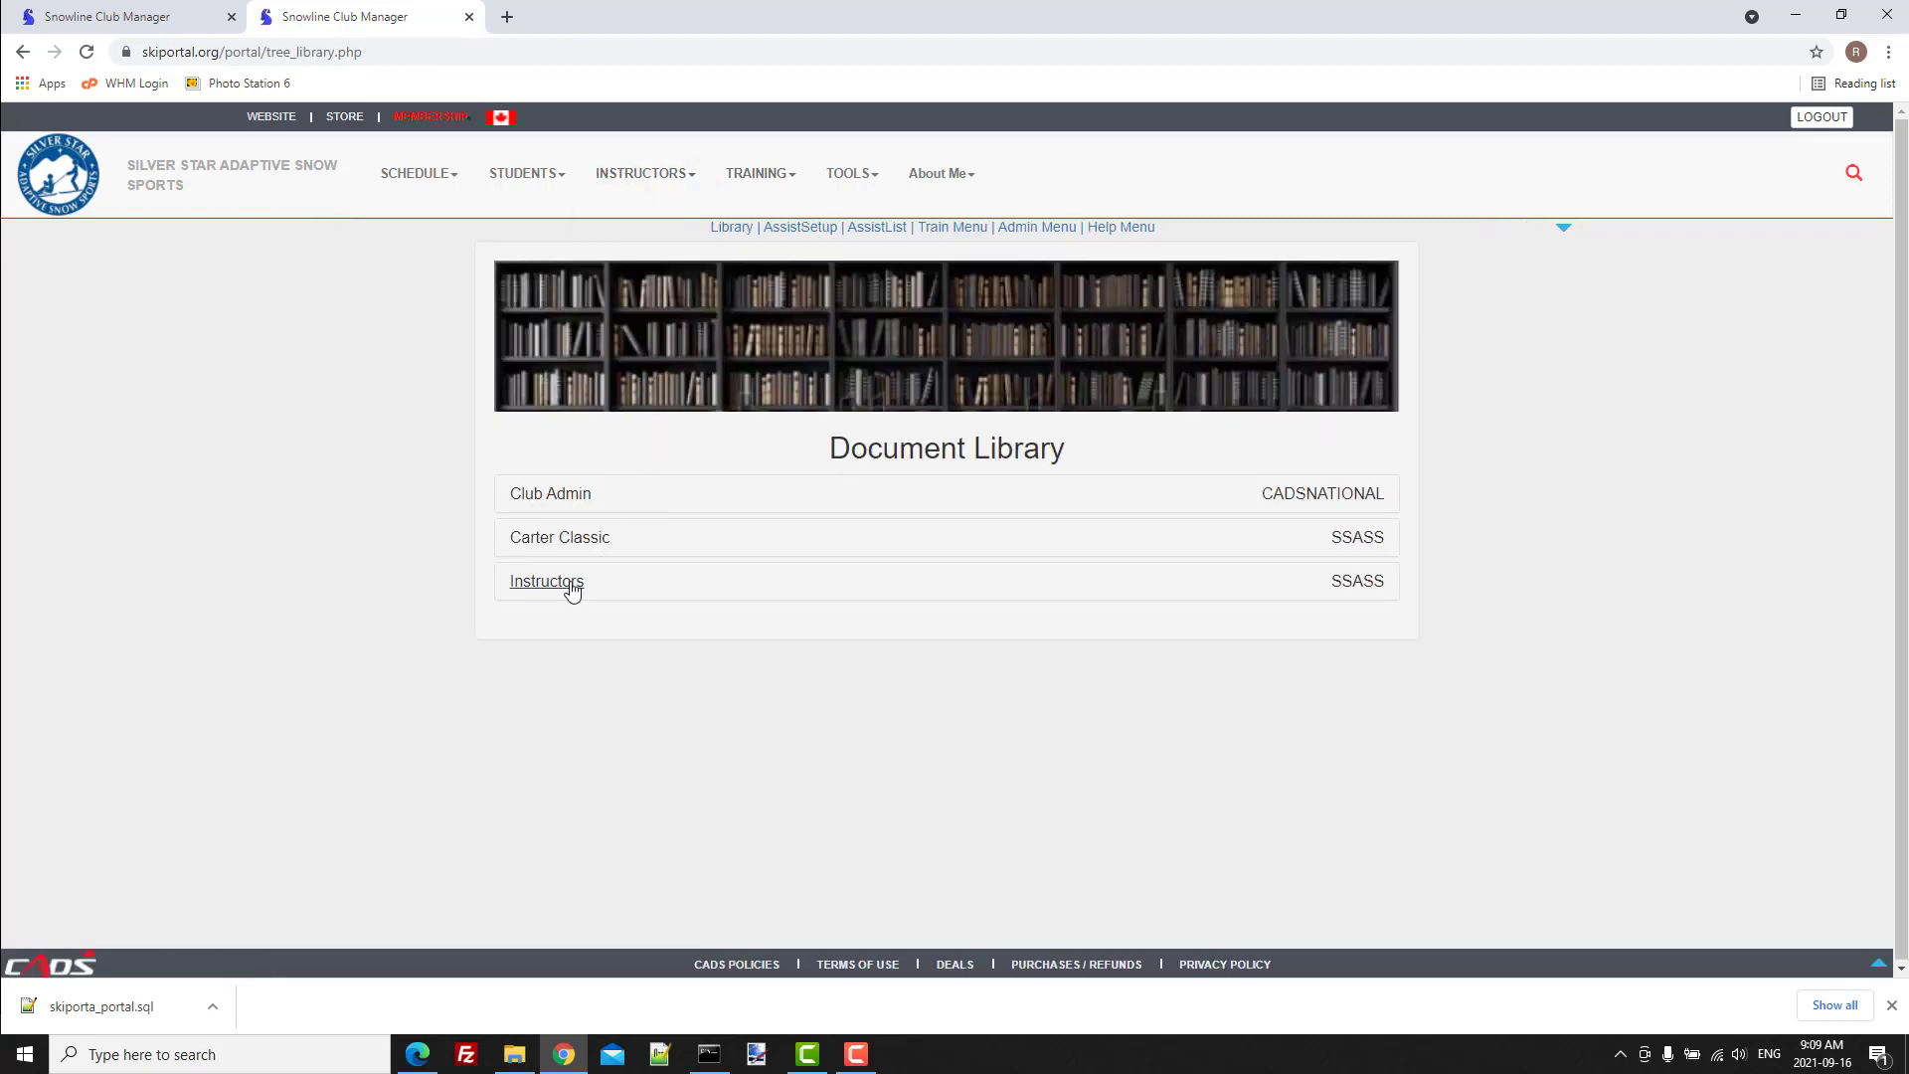
left_click(570, 584)
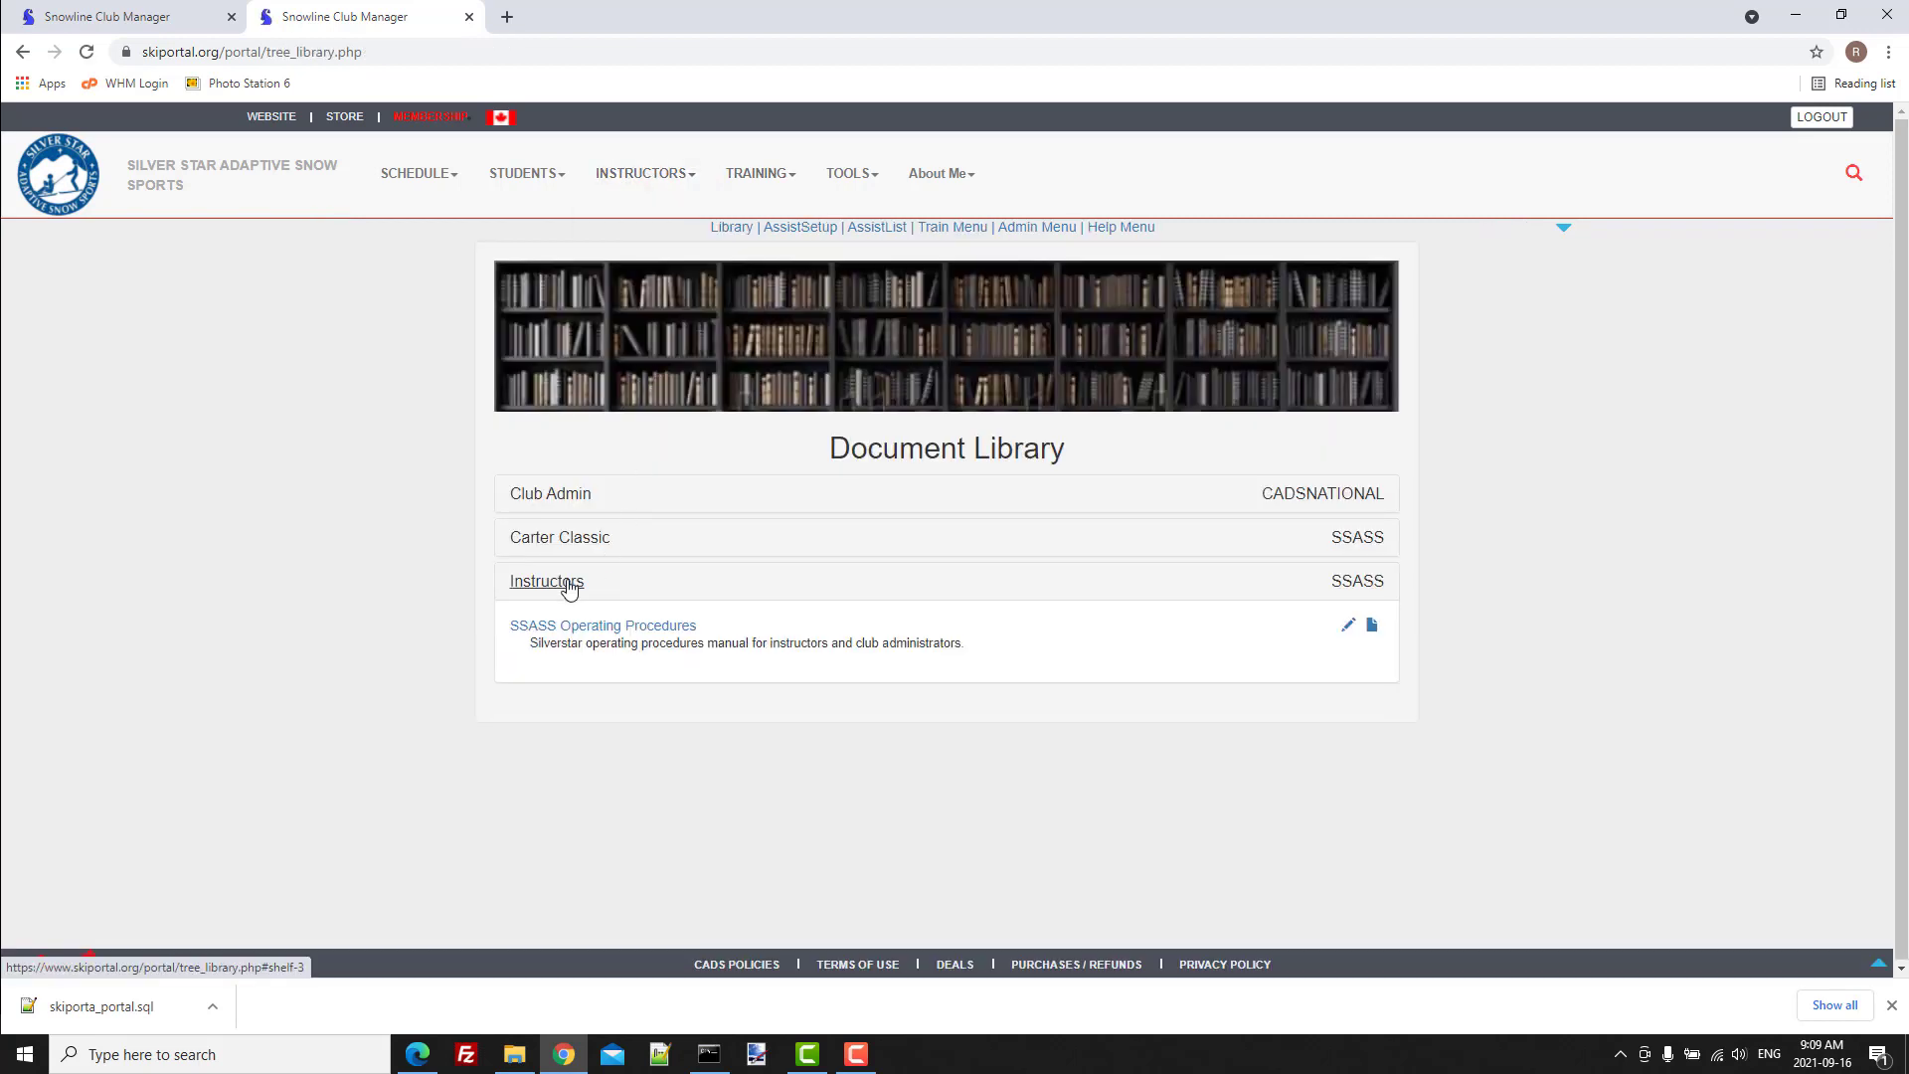
left_click(538, 591)
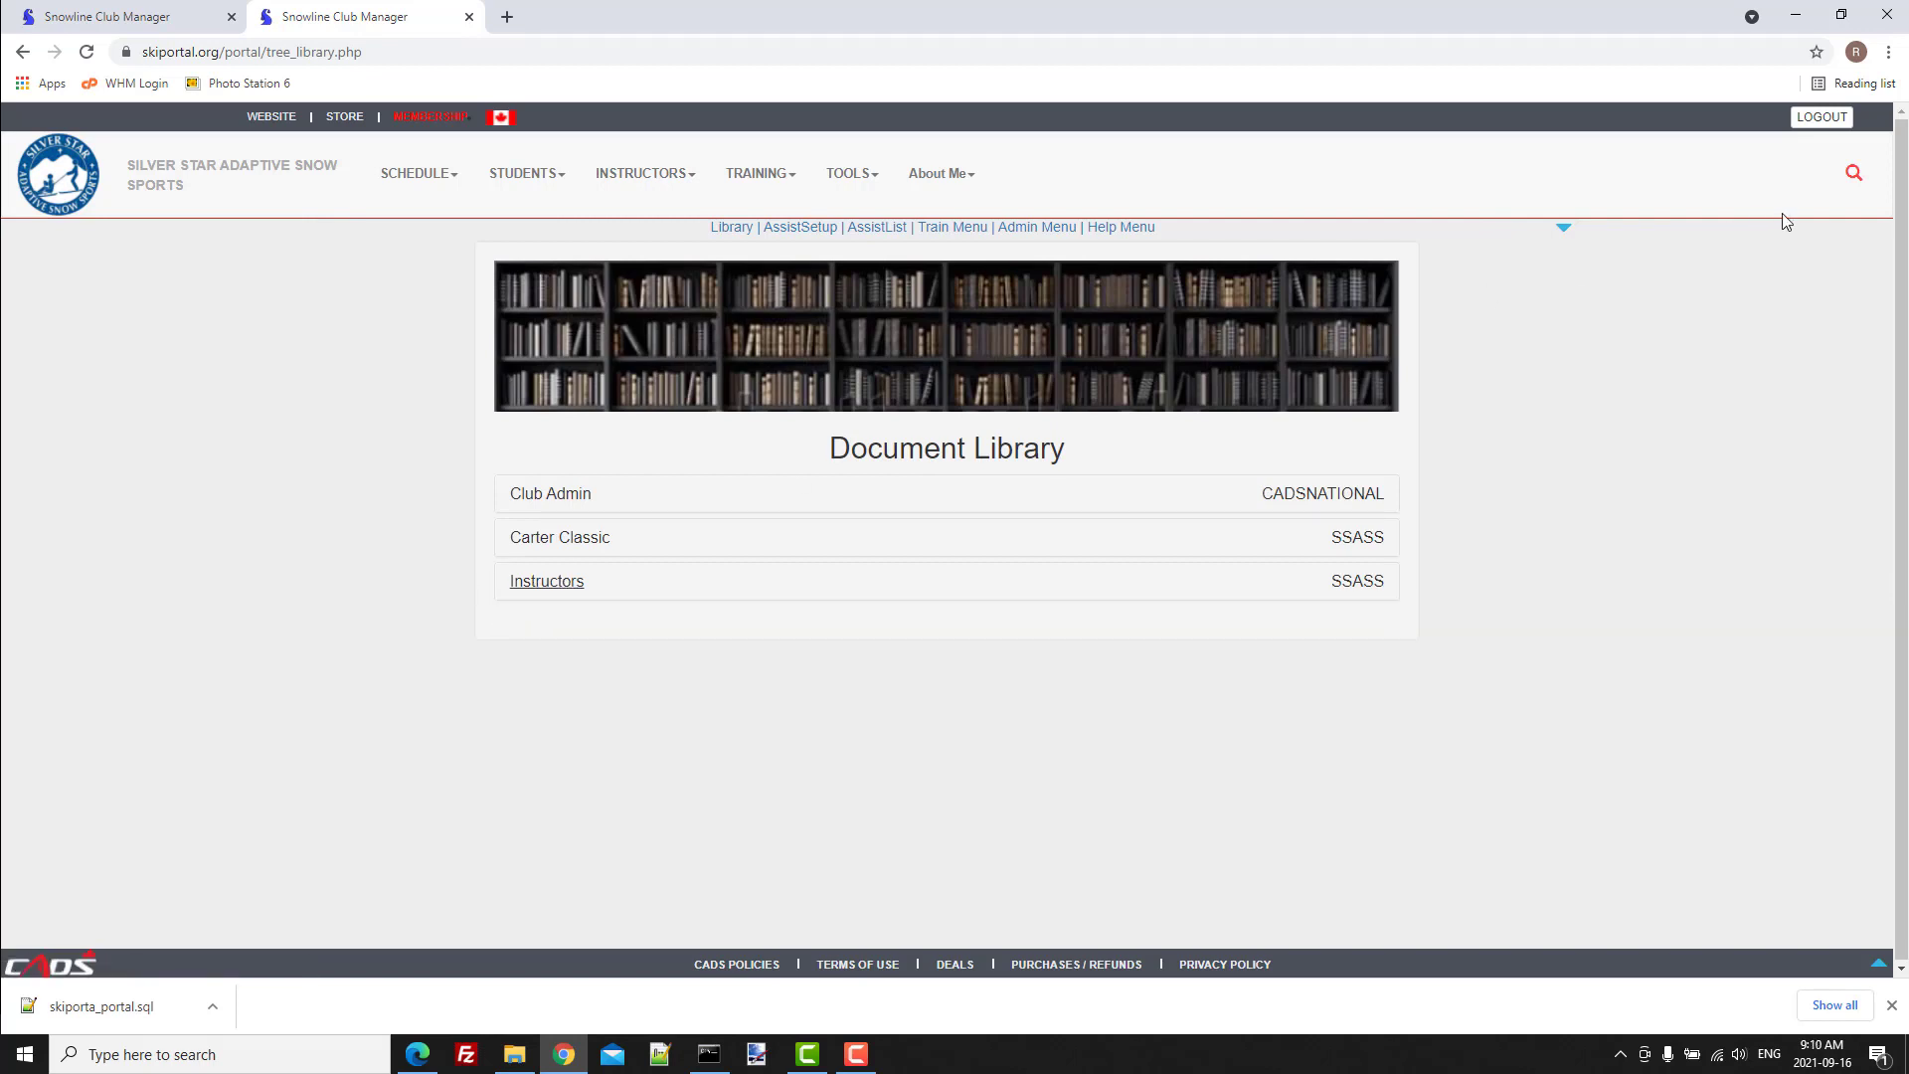
Search the Snowline Assistant for "operat".
left_click(1854, 173)
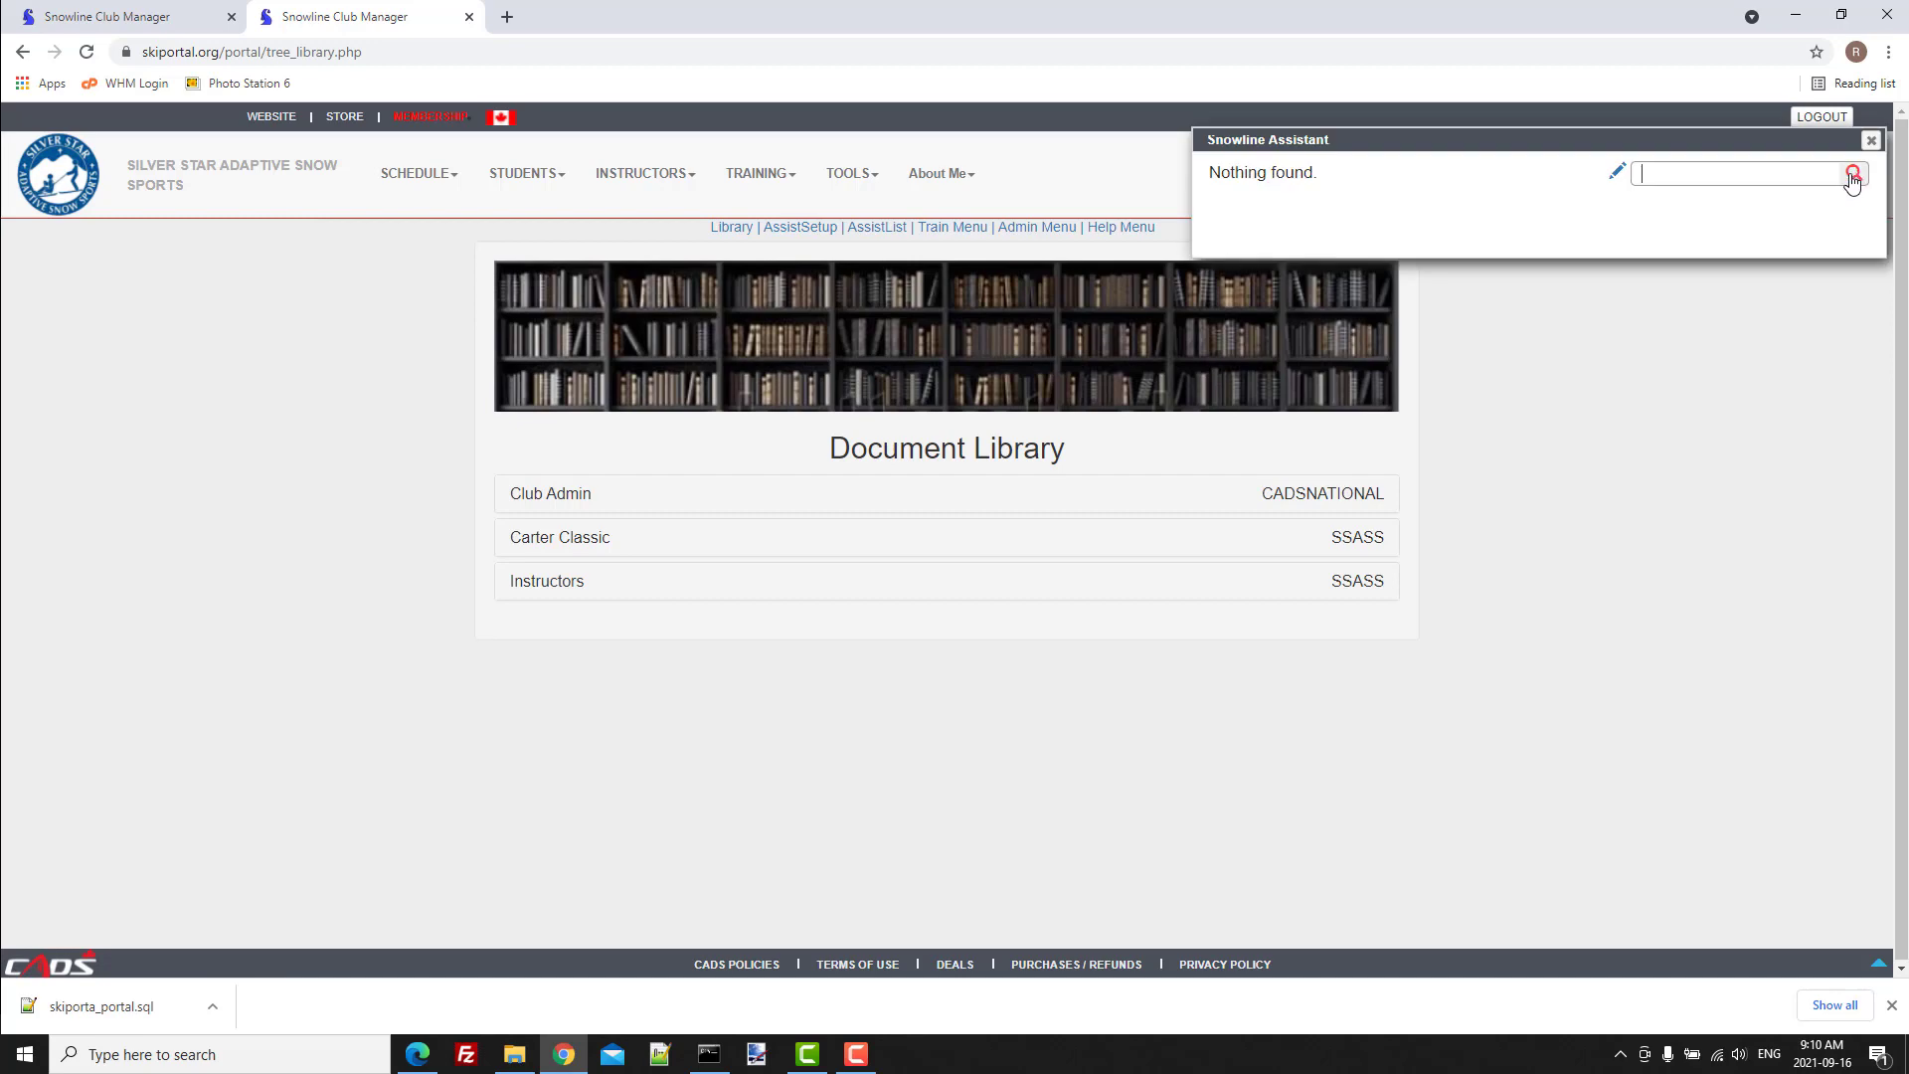
left_click(1708, 182)
type("operat")
left_click(1854, 174)
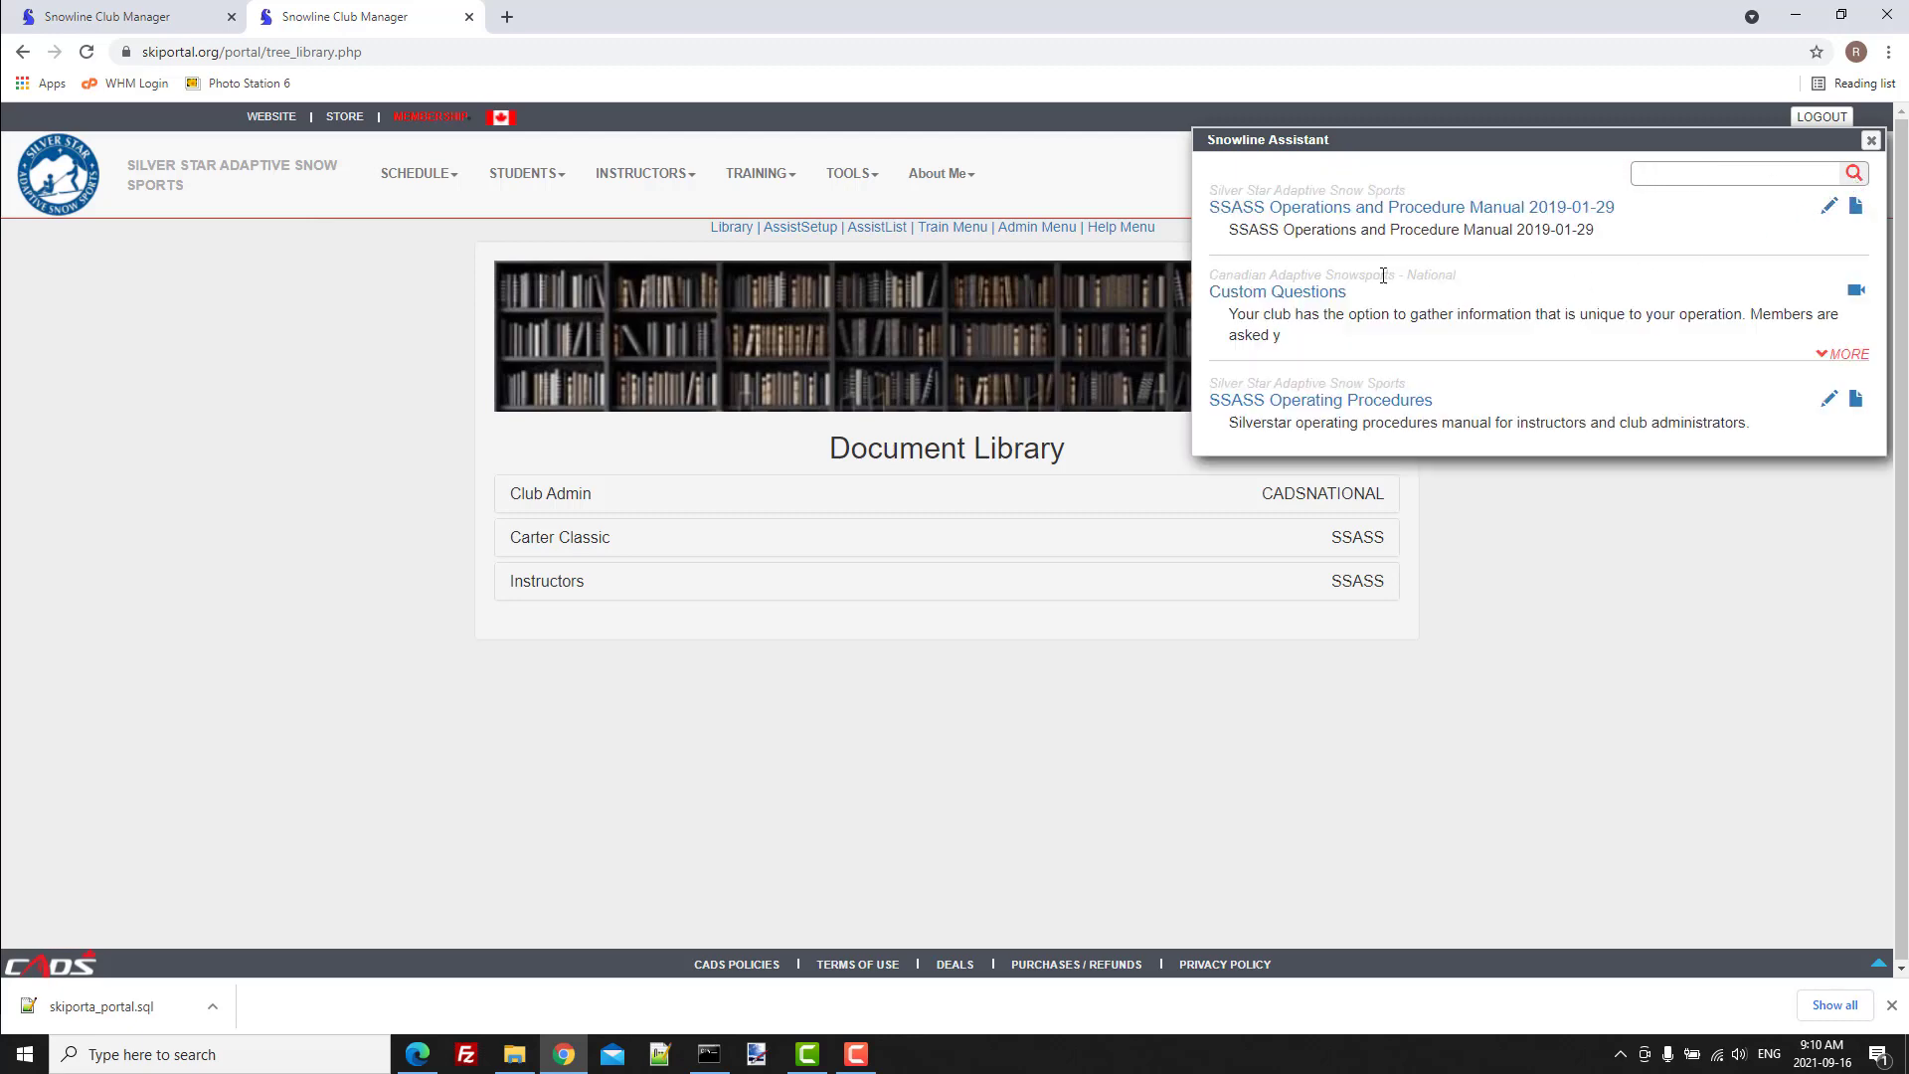
View the PDF attached to "SSASS Operating Procedures" from the search results, and close both the PDF and the assistant.
left_click(1855, 399)
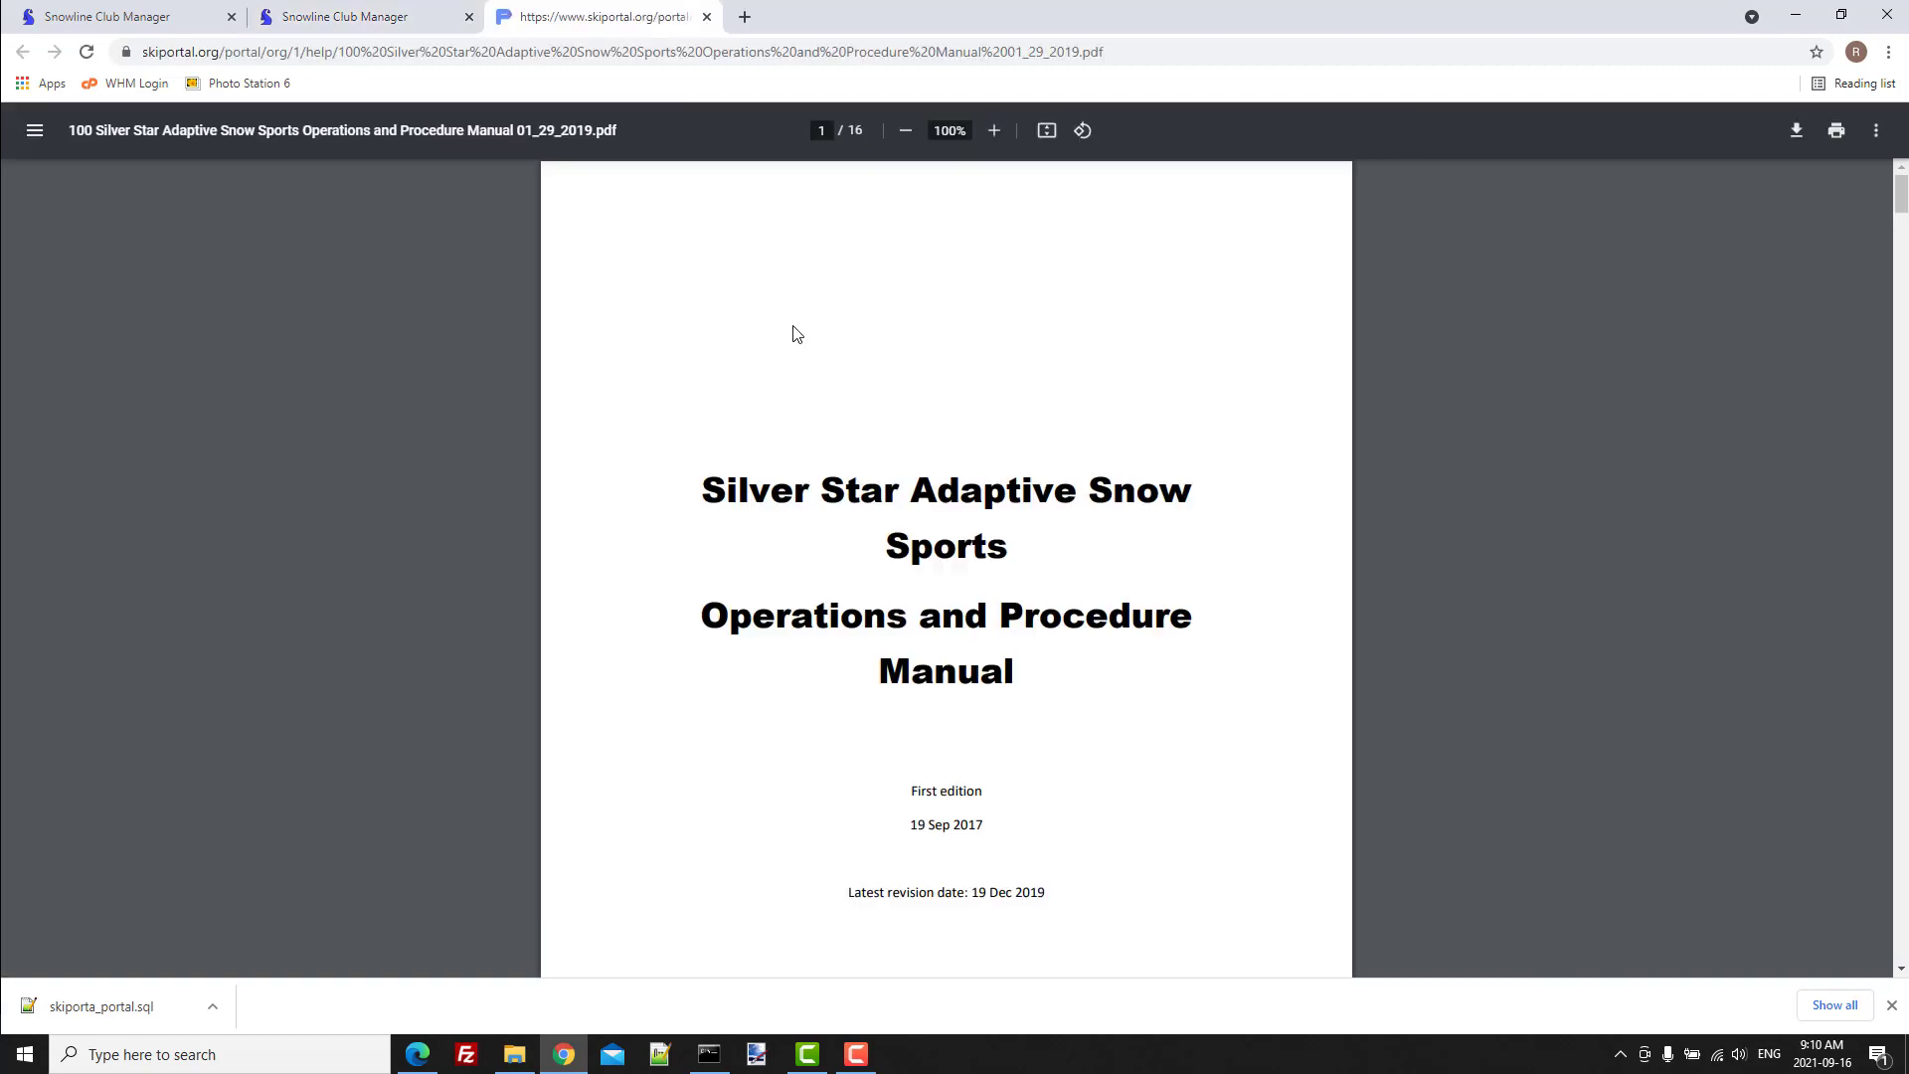
left_click(706, 17)
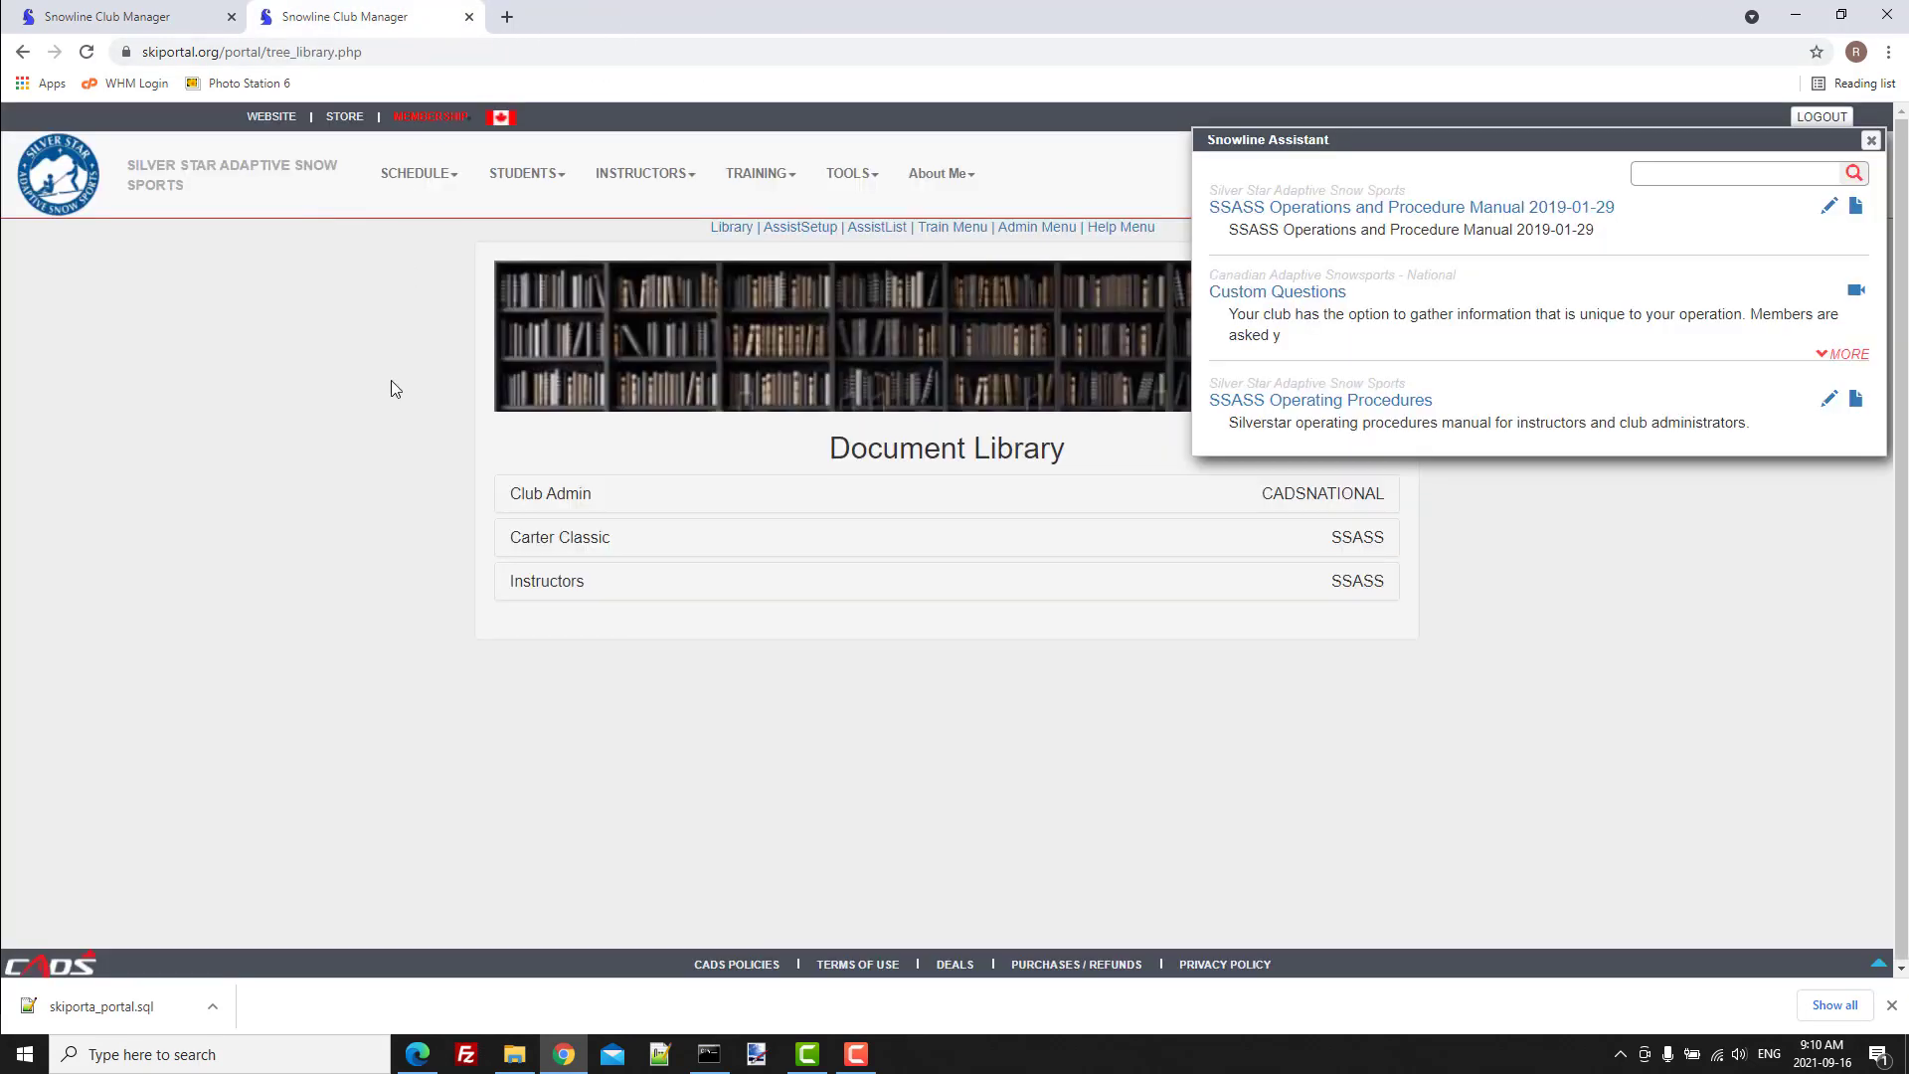
left_click(1871, 140)
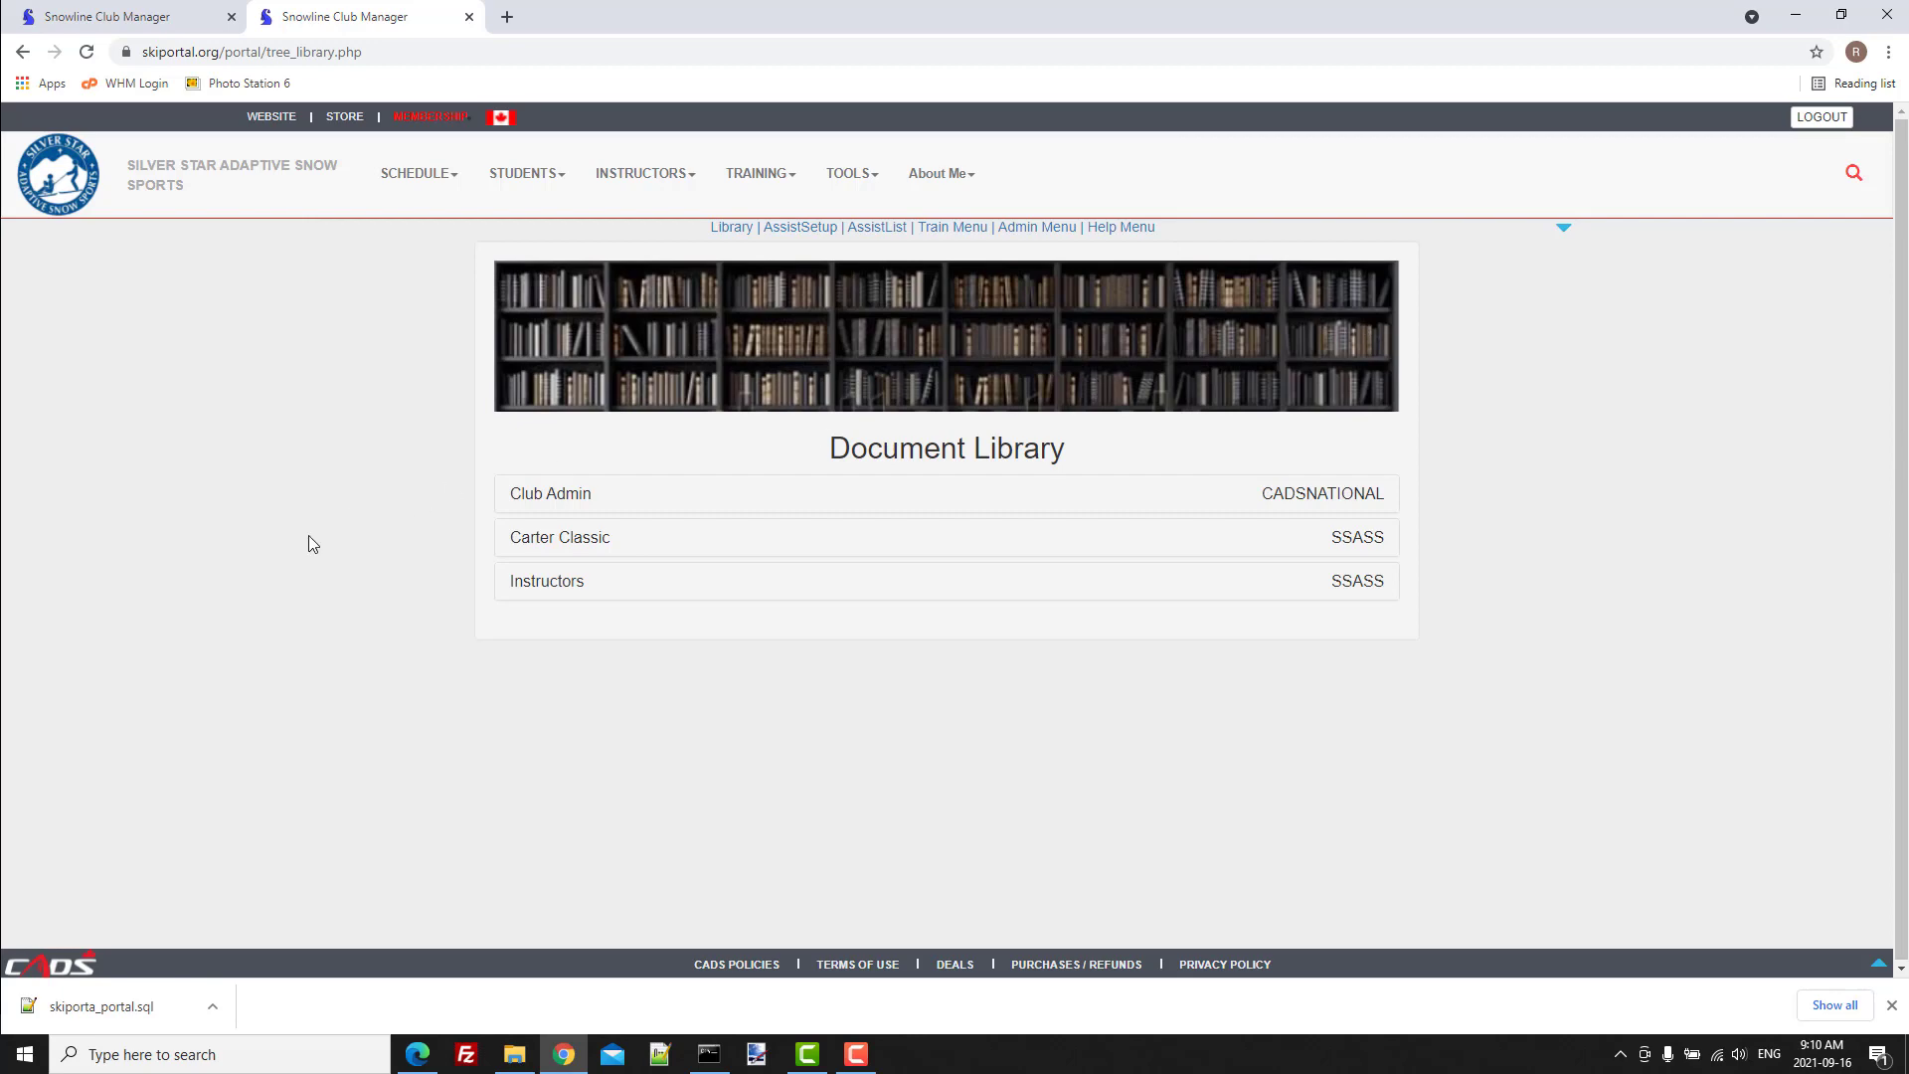